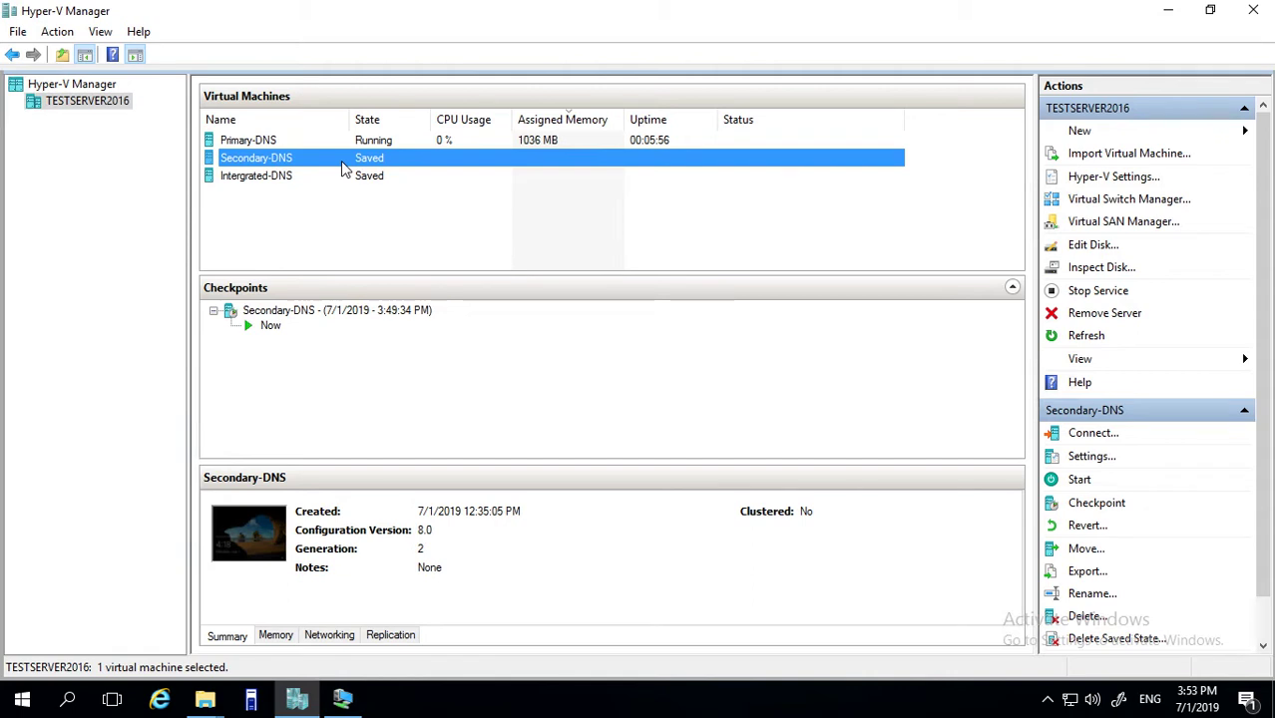
# Open the running Primary-DNS virtual machine in full screen and show its Local Server properties in Server Manager.
pyautogui.click(344, 178)
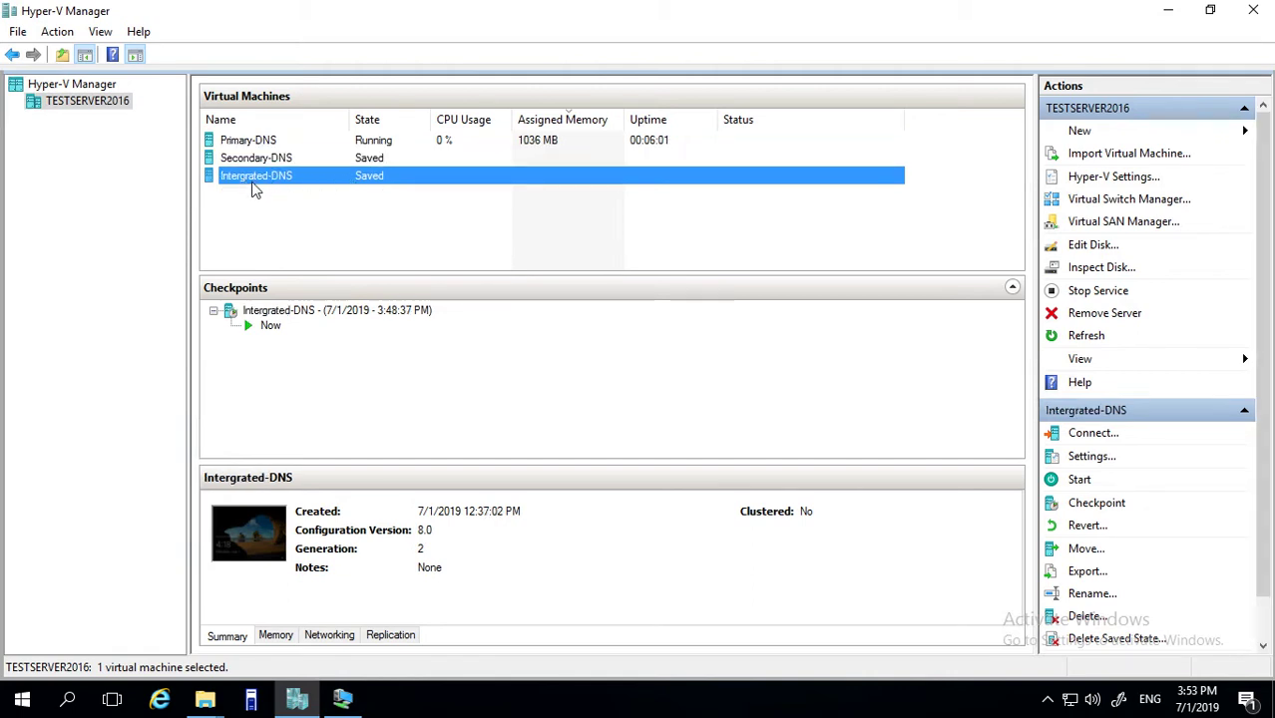
pyautogui.click(286, 140)
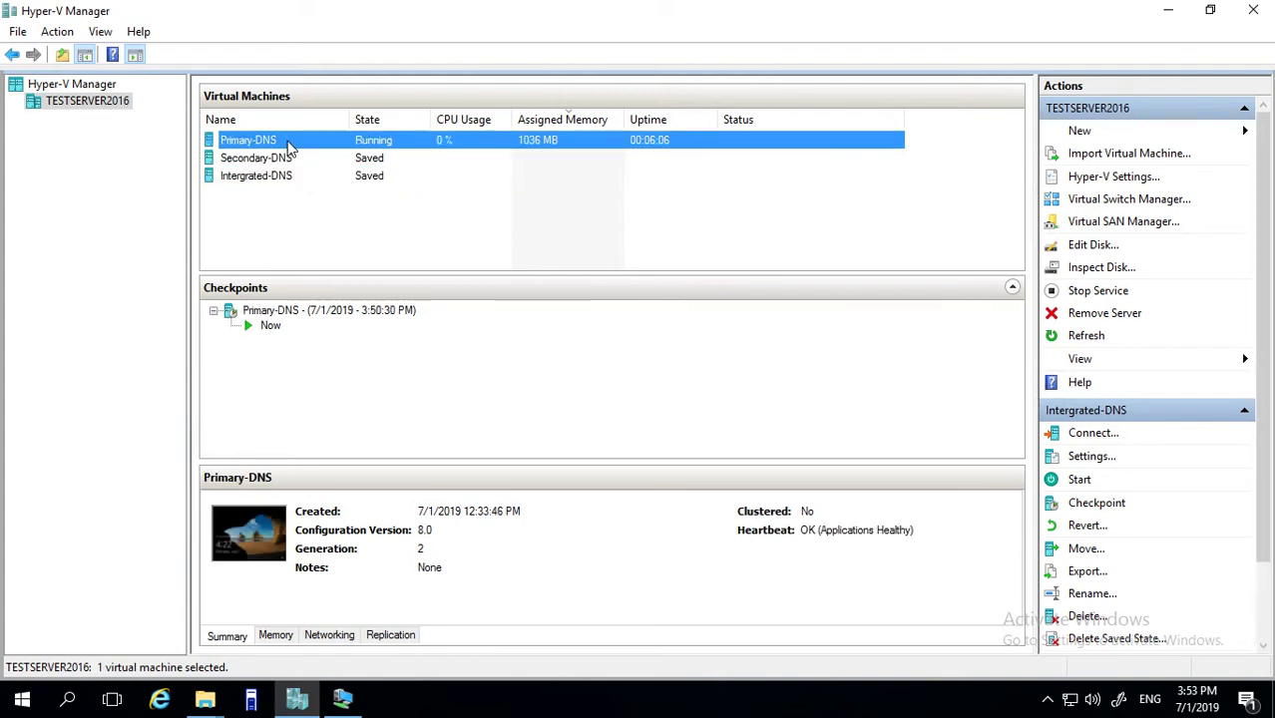
pyautogui.click(351, 702)
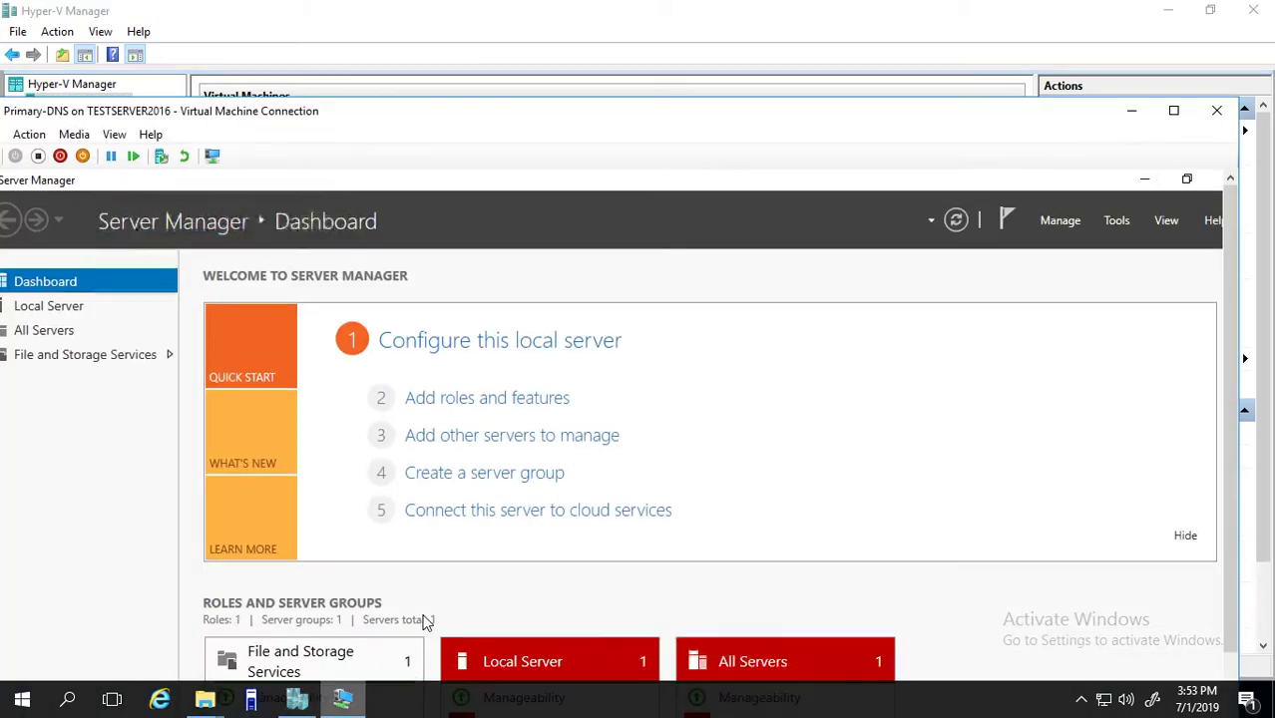
pyautogui.doubleClick(335, 118)
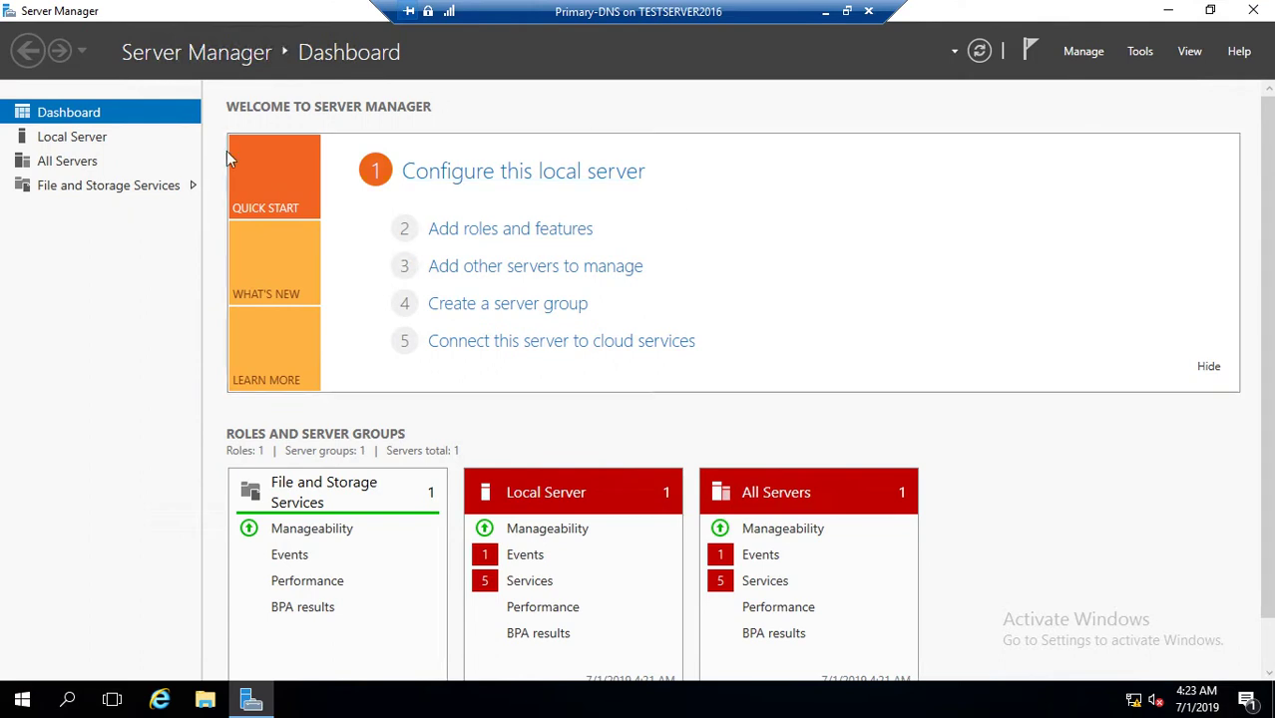
pyautogui.click(99, 144)
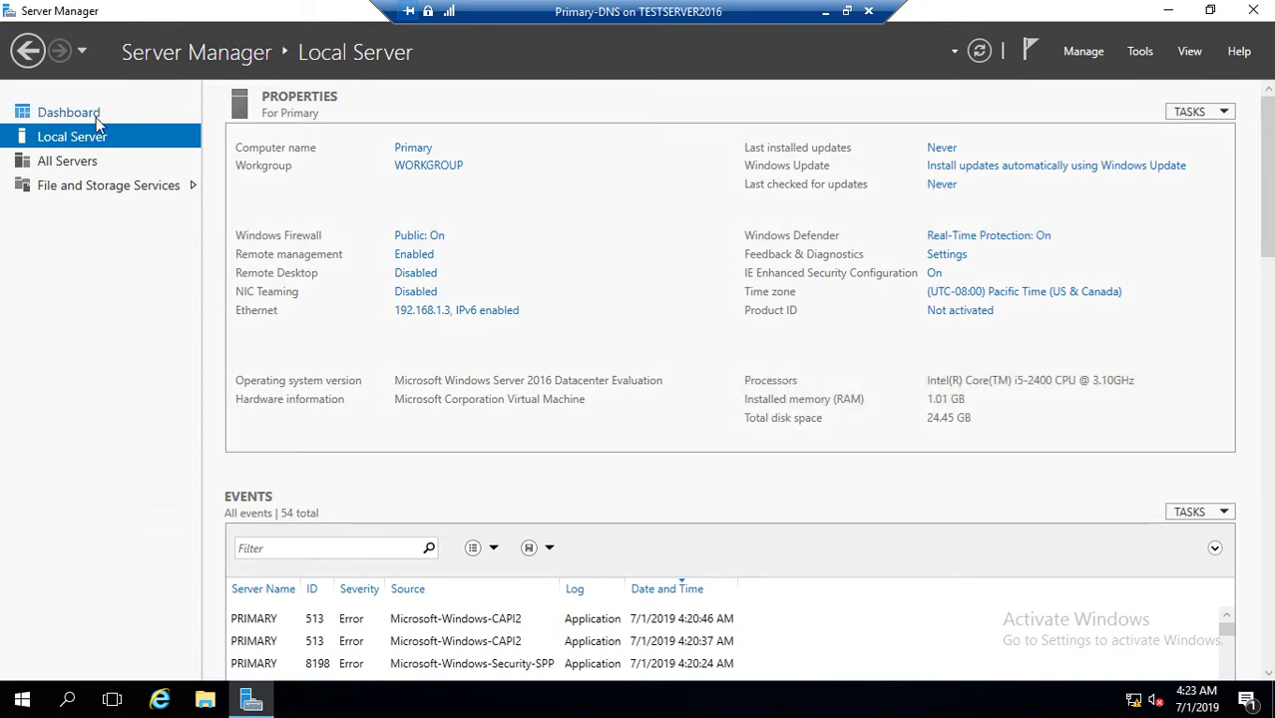
# Start adding roles and features with a role-based or feature-based installation on the Primary server from the server pool.
pyautogui.click(1085, 58)
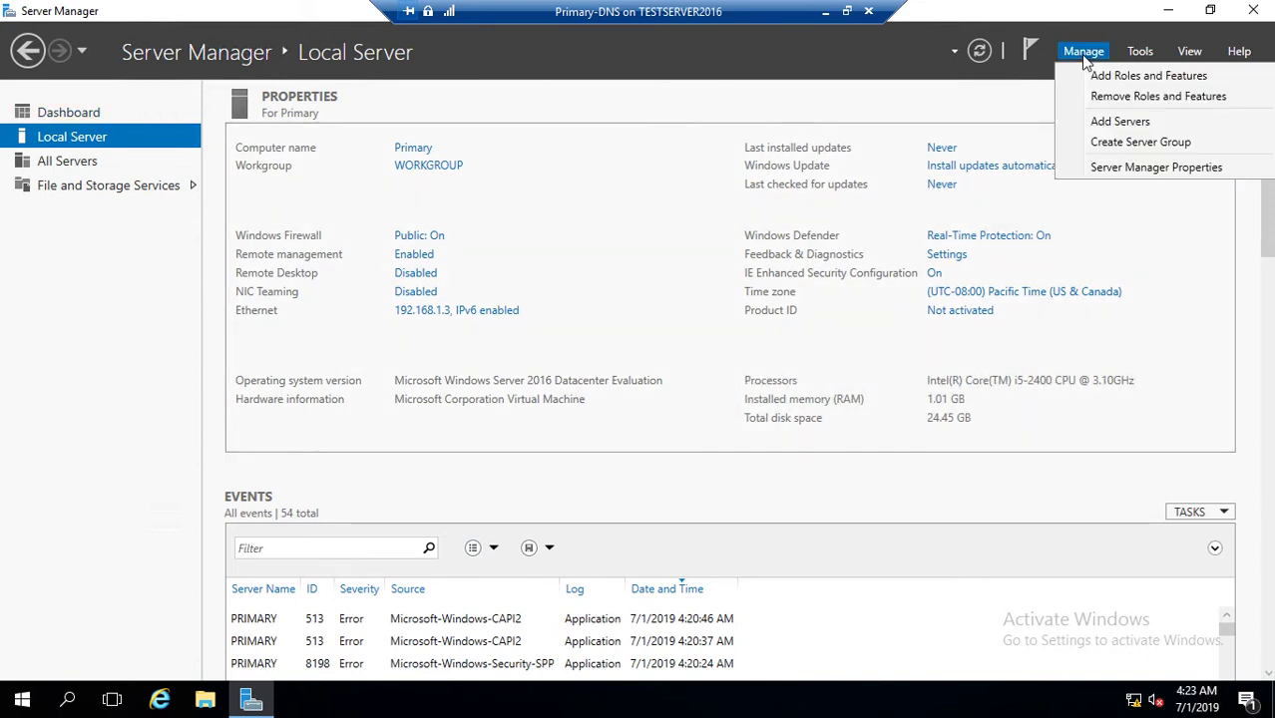
pyautogui.click(1127, 78)
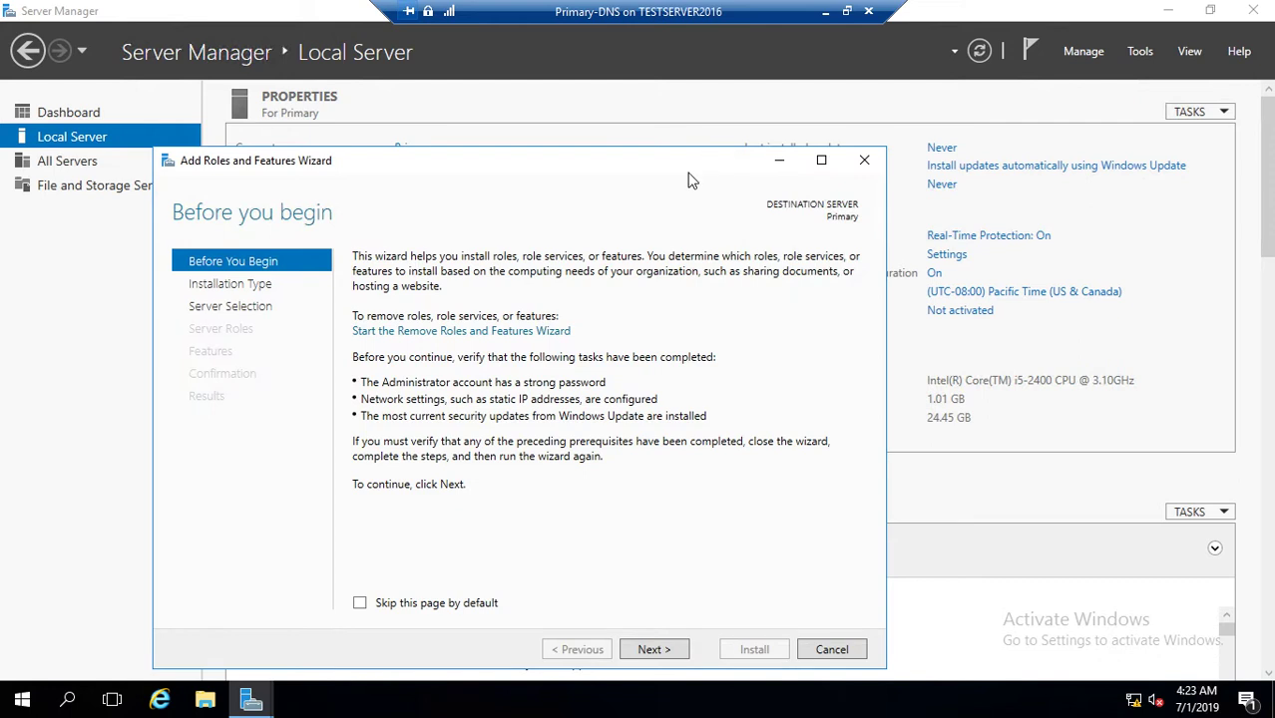
pyautogui.moveTo(688, 179); pyautogui.dragTo(775, 80)
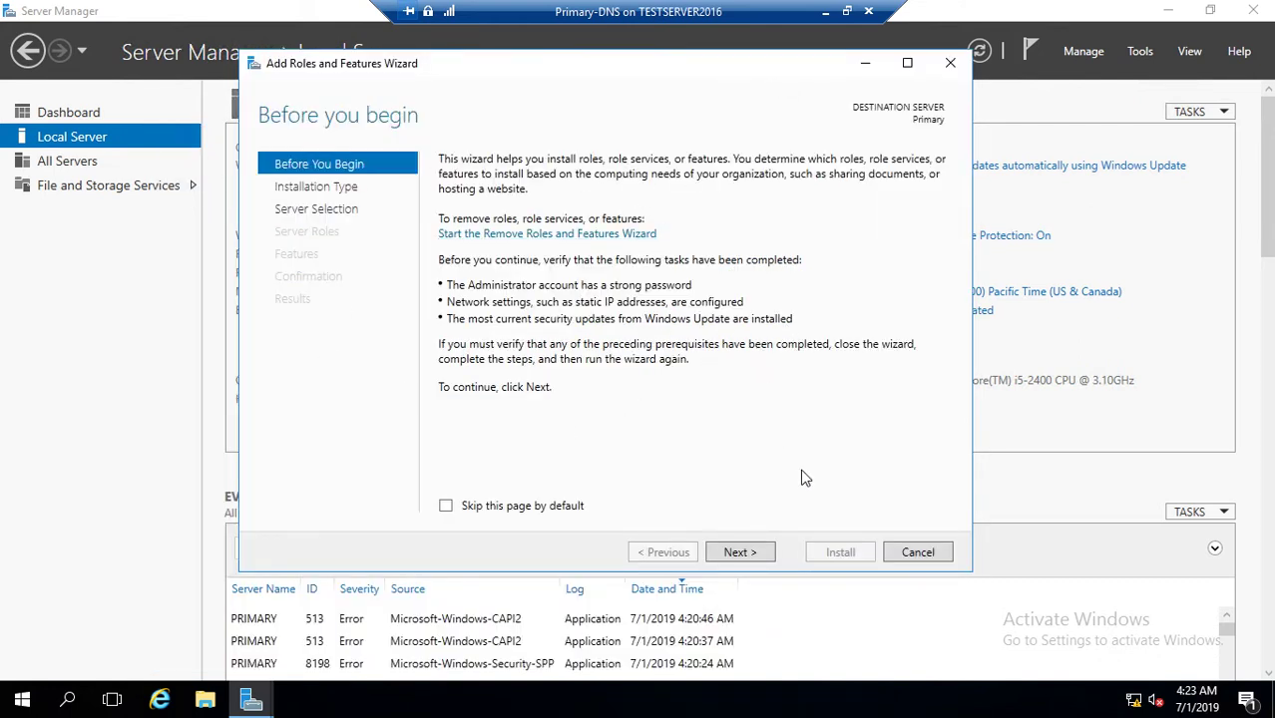
pyautogui.click(751, 555)
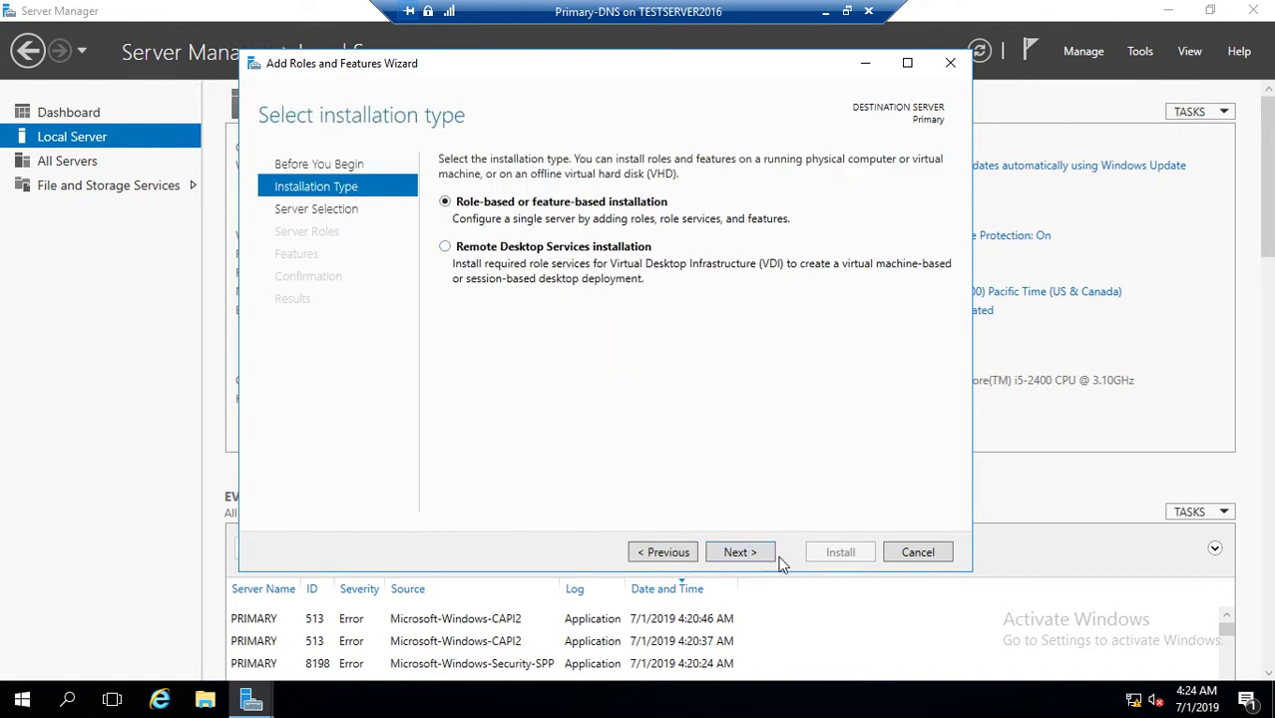
pyautogui.click(743, 555)
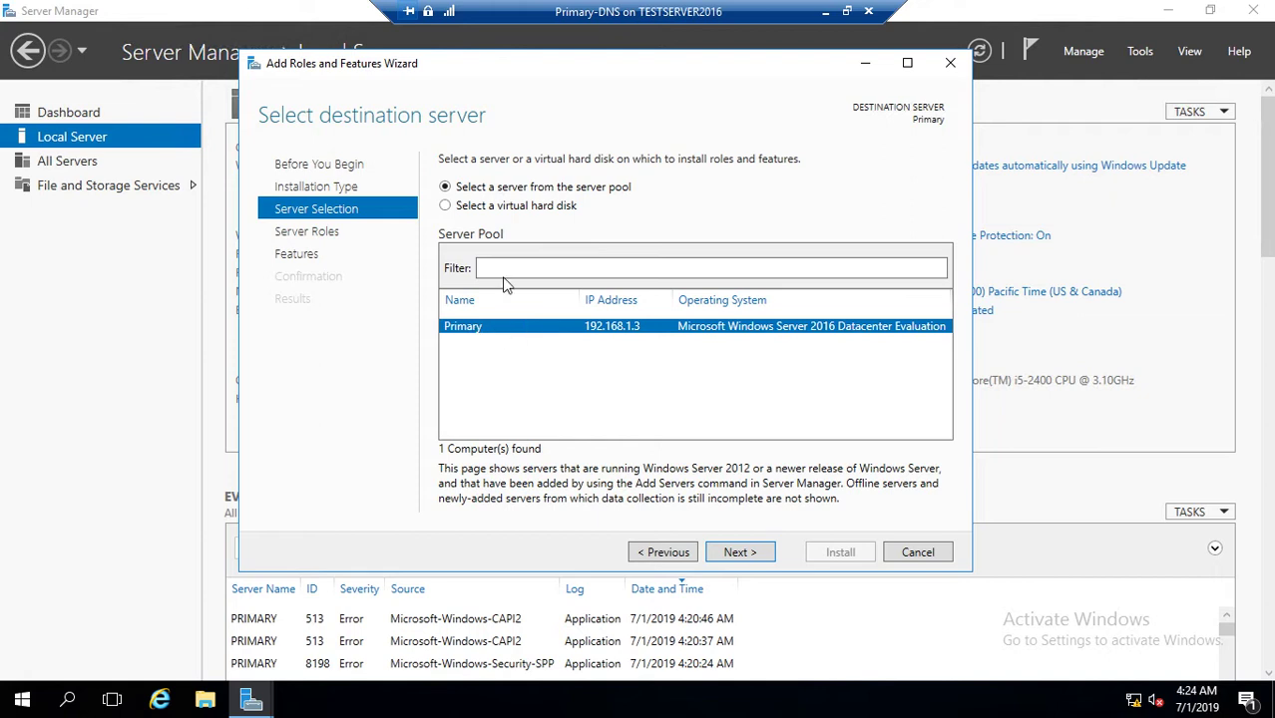
pyautogui.click(734, 554)
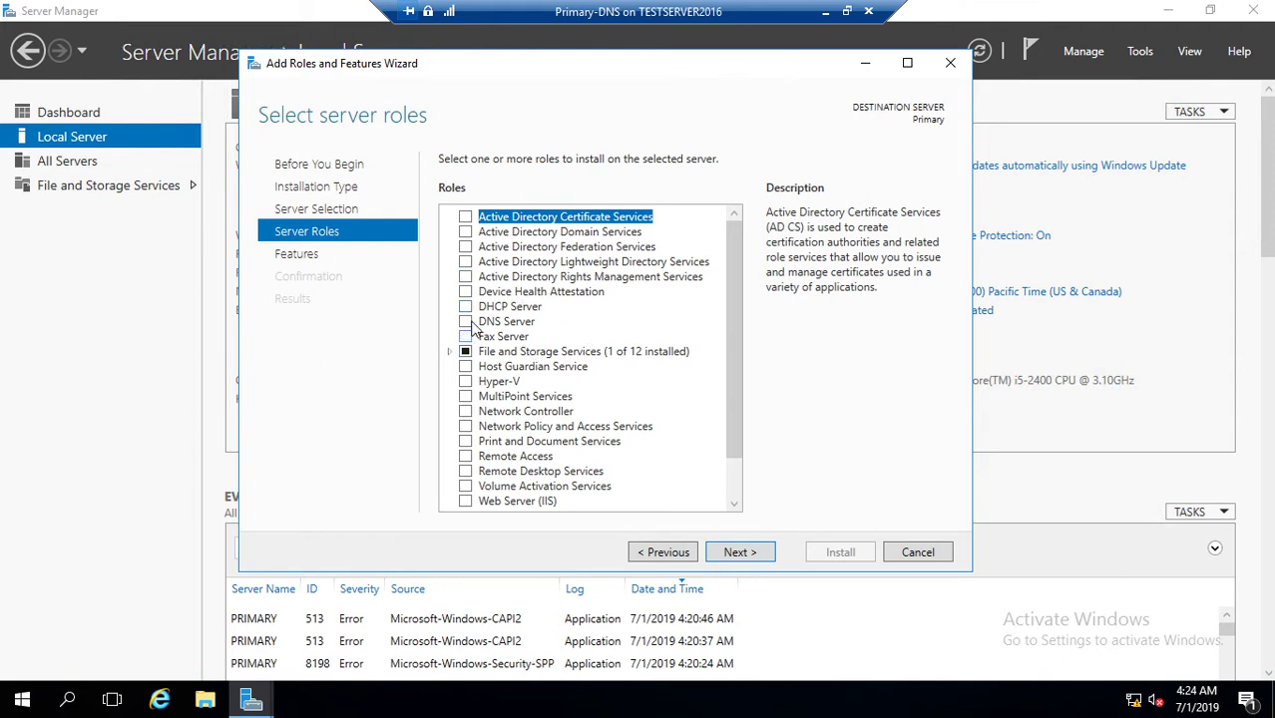
# Select the DNS Server role with its required management tools and keep the default features up to the confirmation page.
pyautogui.click(465, 321)
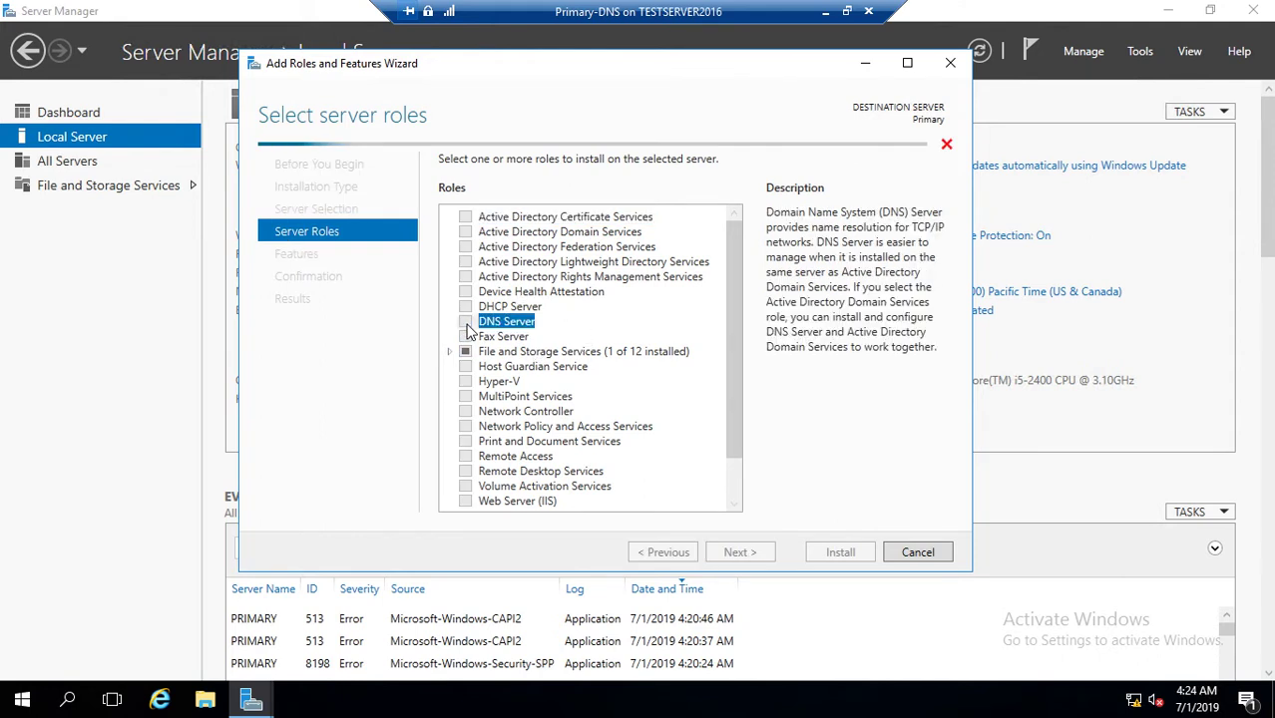
pyautogui.click(664, 469)
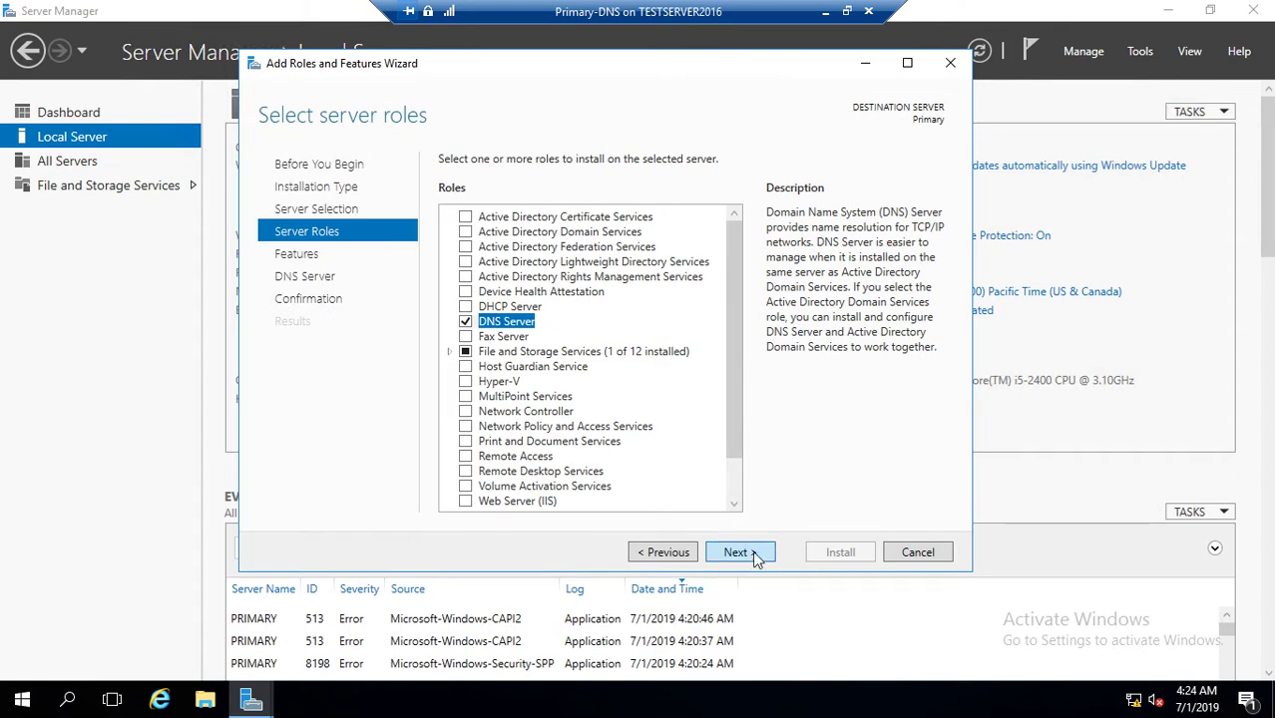
pyautogui.click(738, 553)
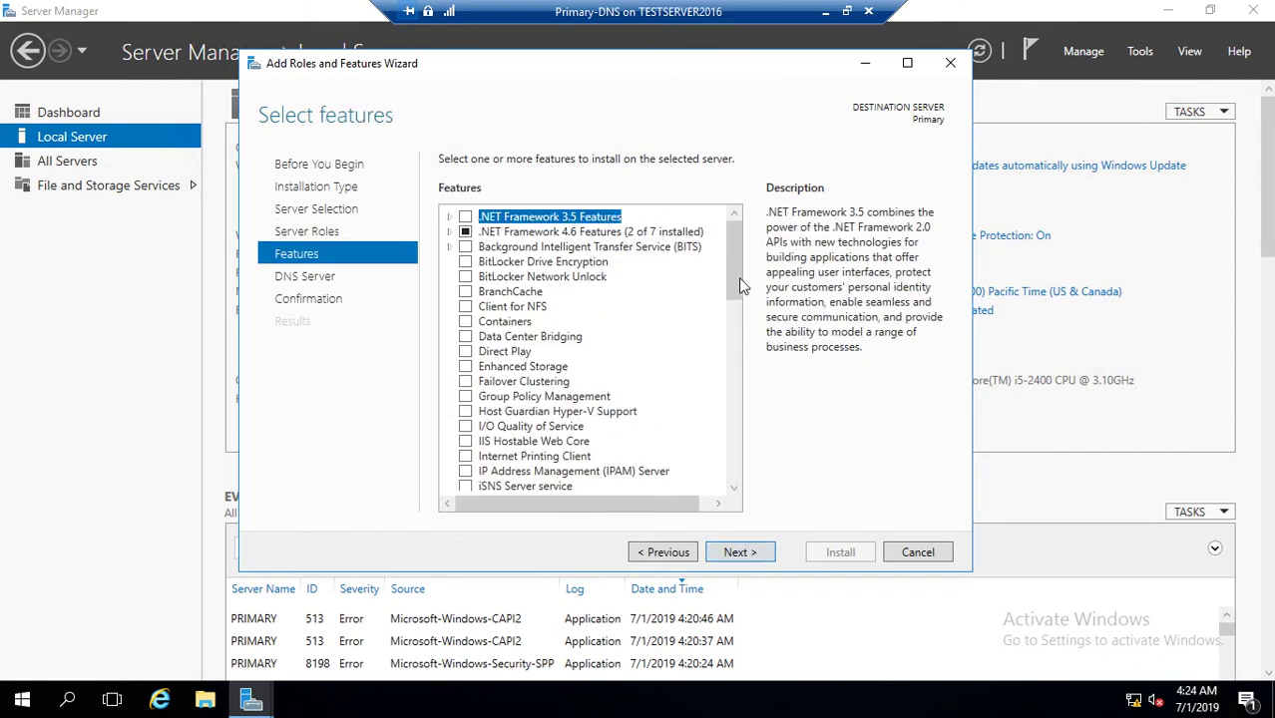
pyautogui.scroll(-2, 735, 329)
pyautogui.scroll(-10, 735, 338)
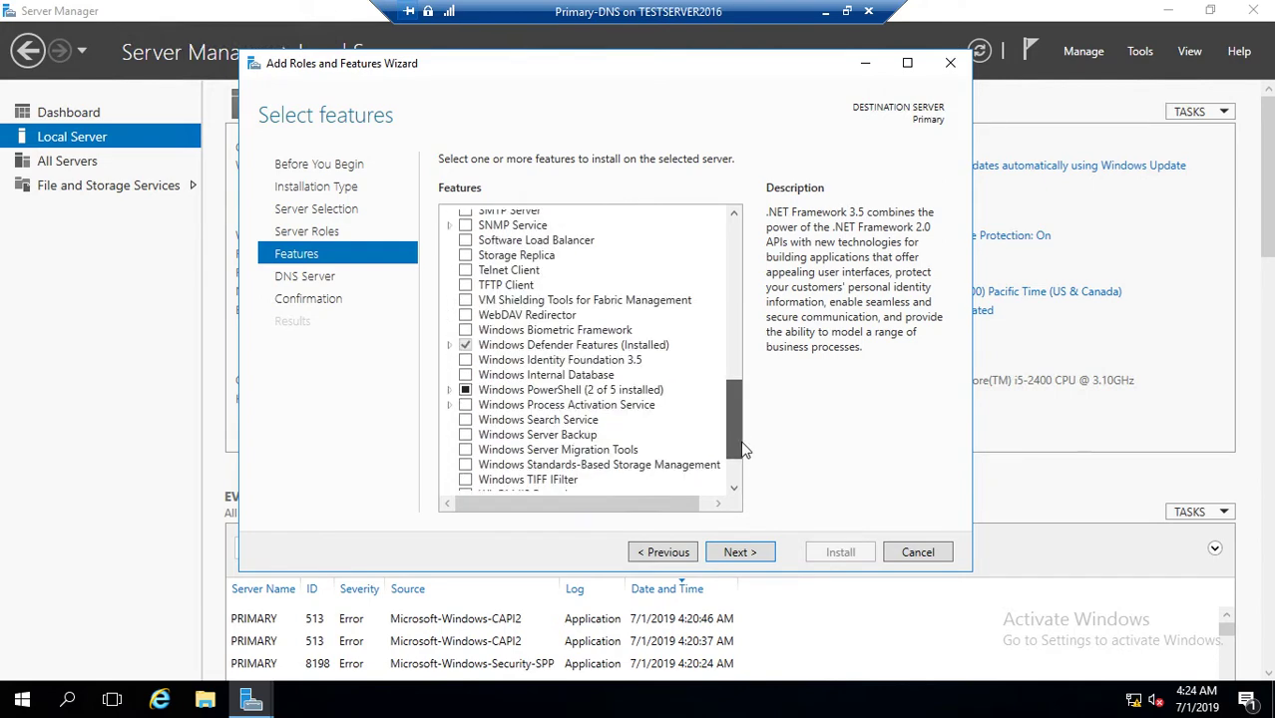
pyautogui.scroll(3, 738, 429)
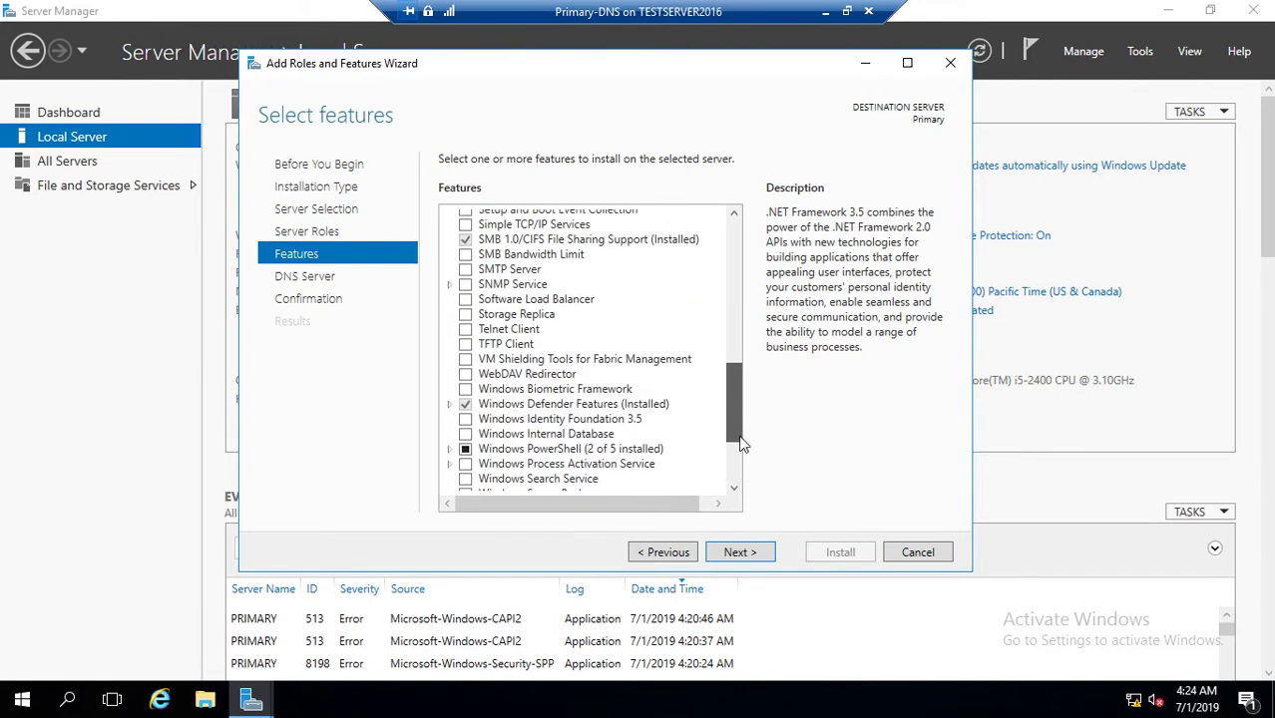
pyautogui.scroll(-3, 738, 429)
pyautogui.click(749, 556)
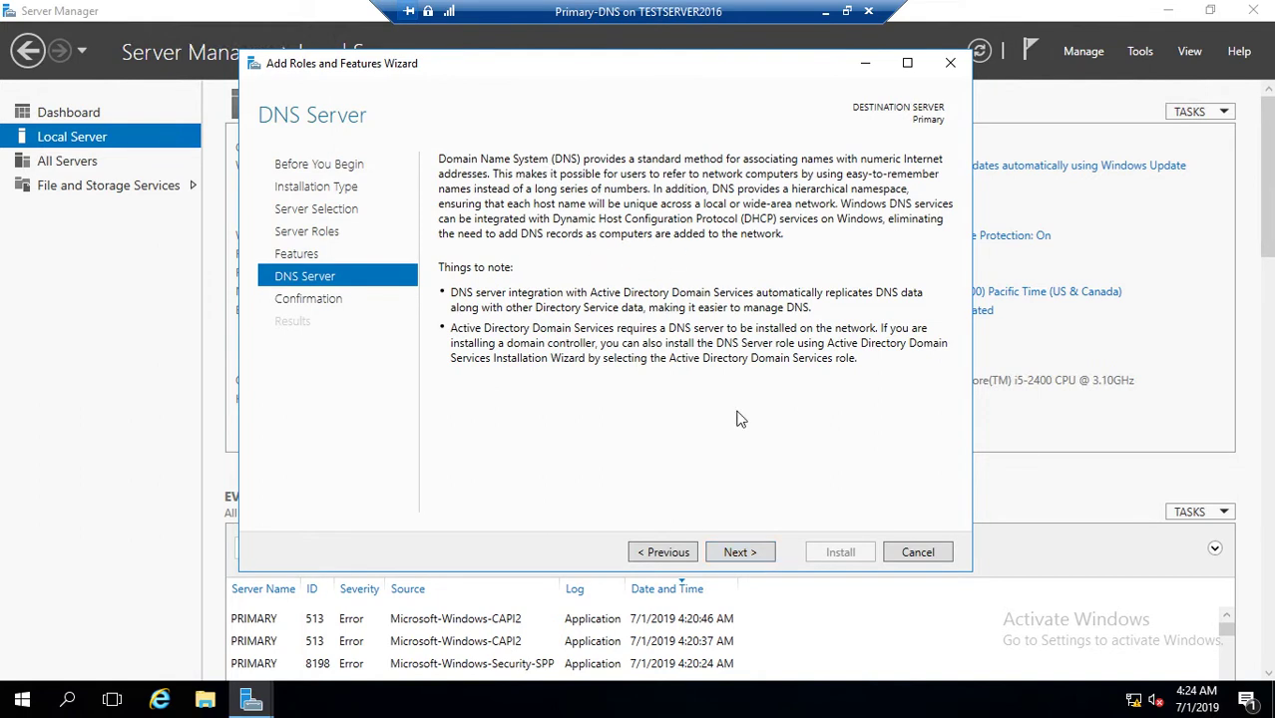
pyautogui.click(733, 554)
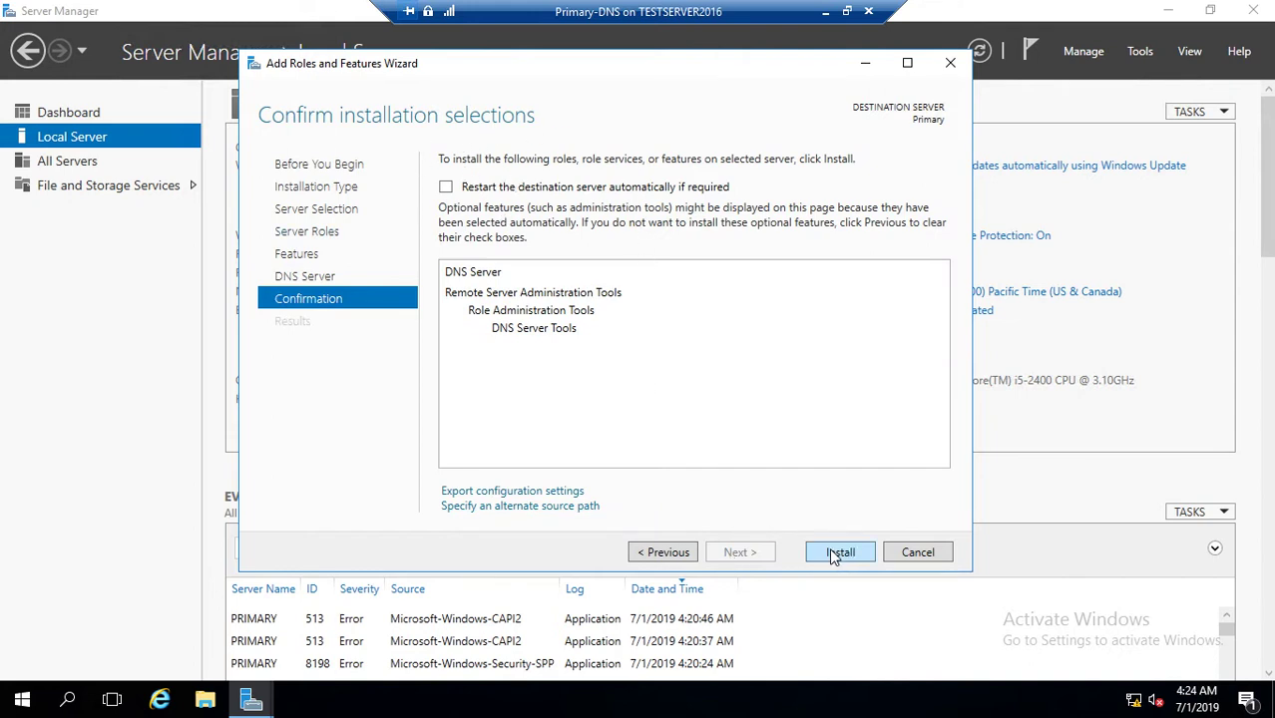
# Allow automatic restart of the destination server, install the DNS Server role and close the wizard.
pyautogui.click(446, 187)
pyautogui.click(698, 414)
pyautogui.click(841, 553)
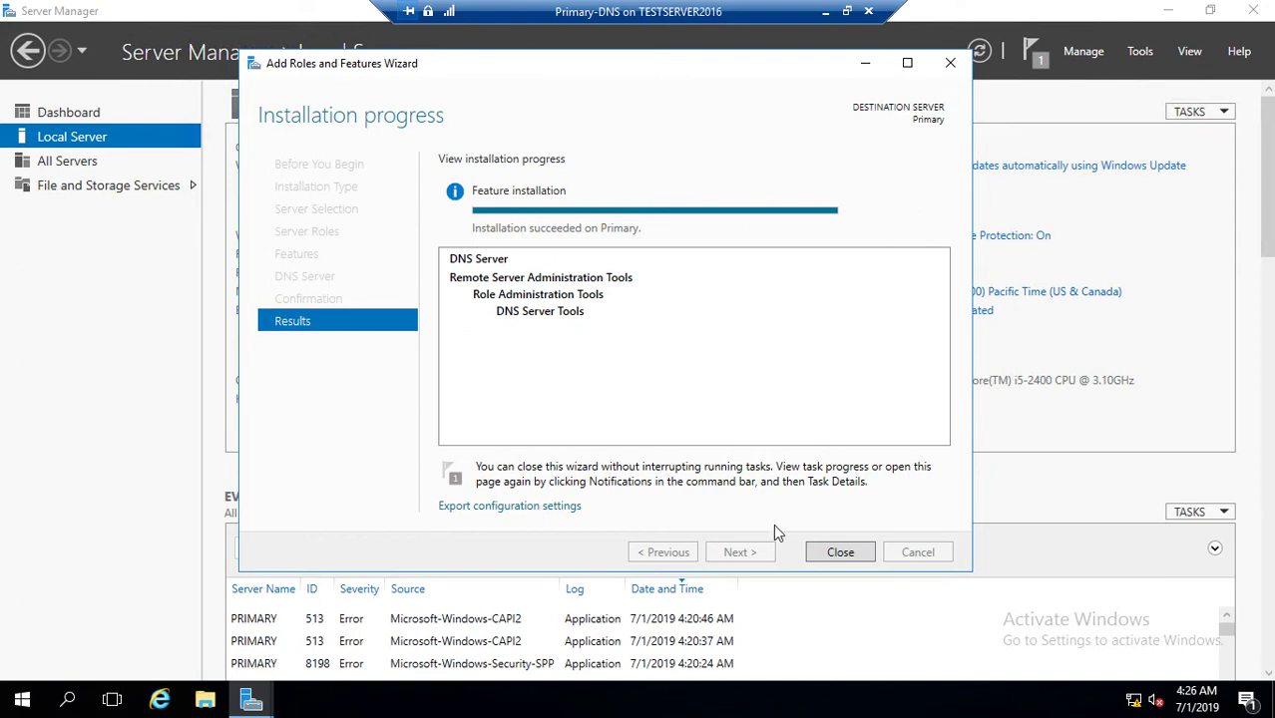
pyautogui.click(832, 551)
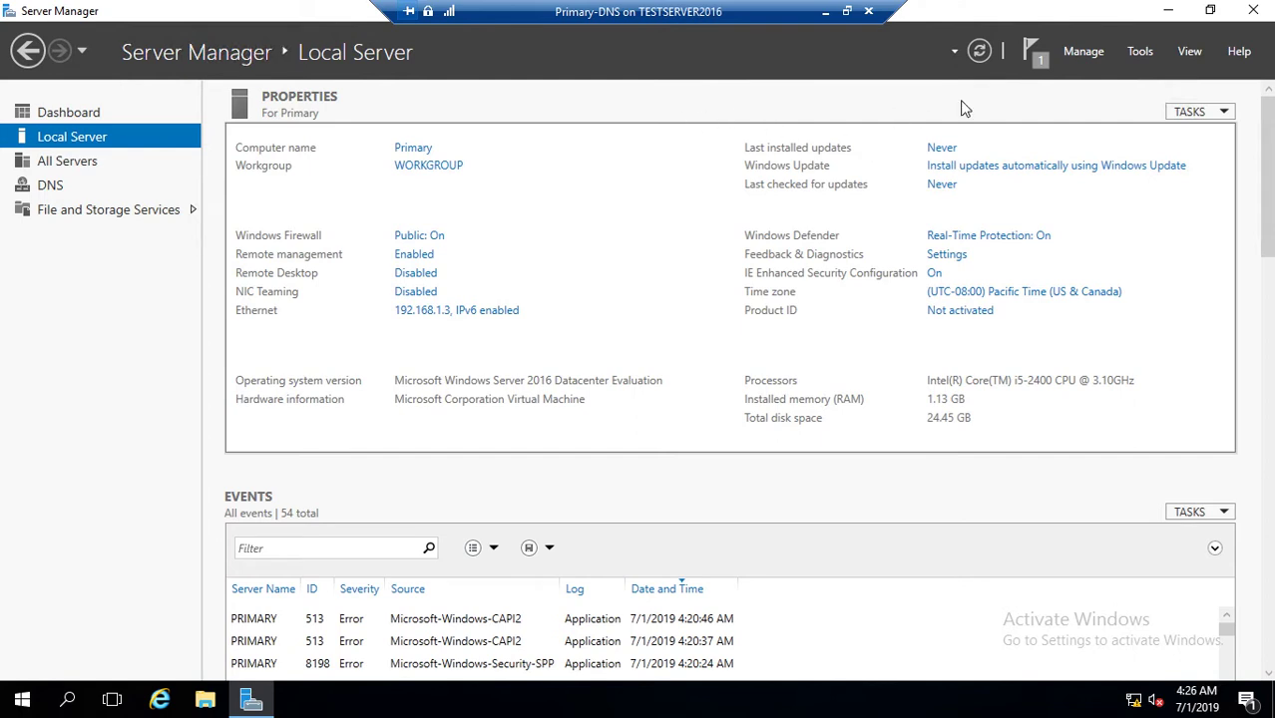
# Open the DNS console maximized, expand the PRIMARY server and widen the console tree.
pyautogui.click(1140, 53)
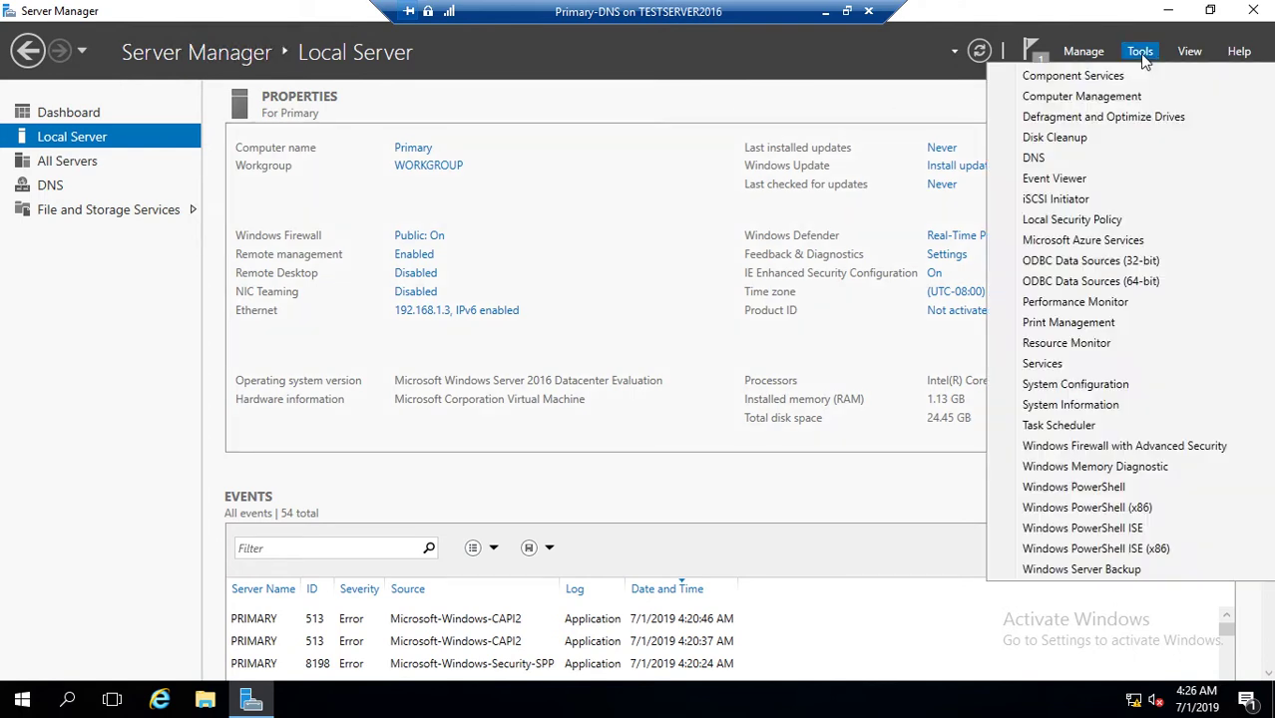
pyautogui.click(1052, 159)
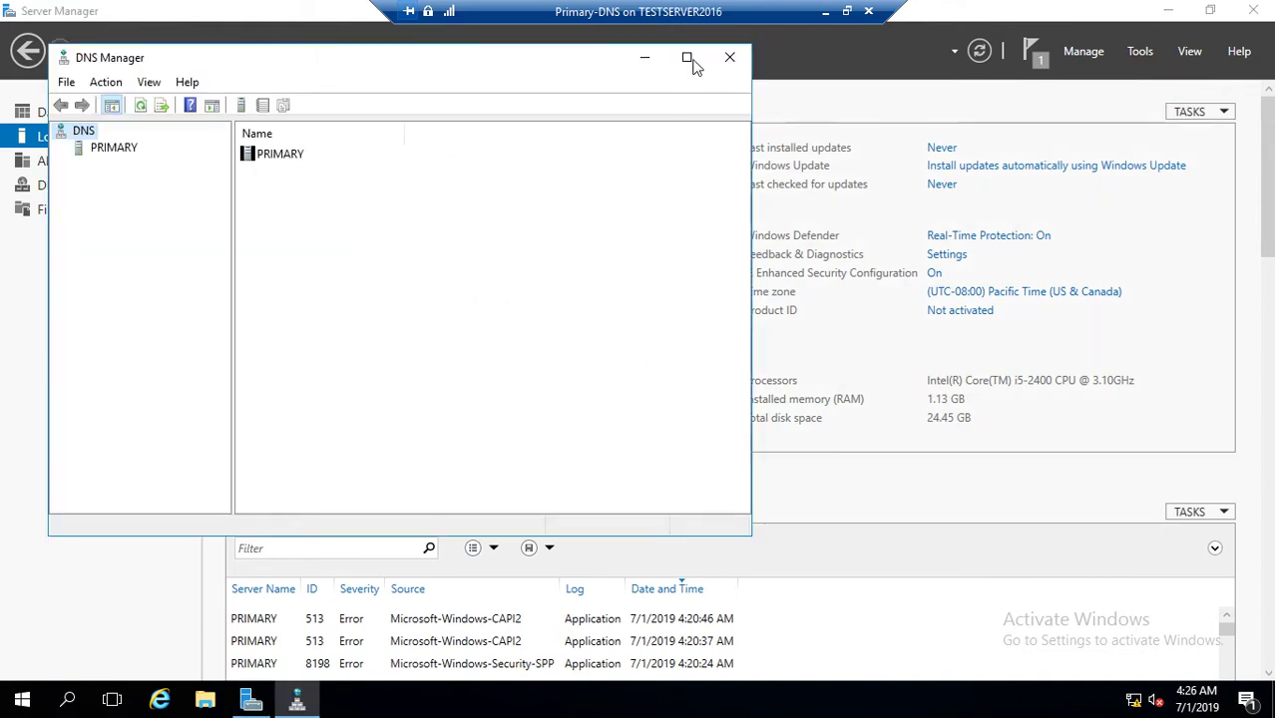
pyautogui.click(687, 59)
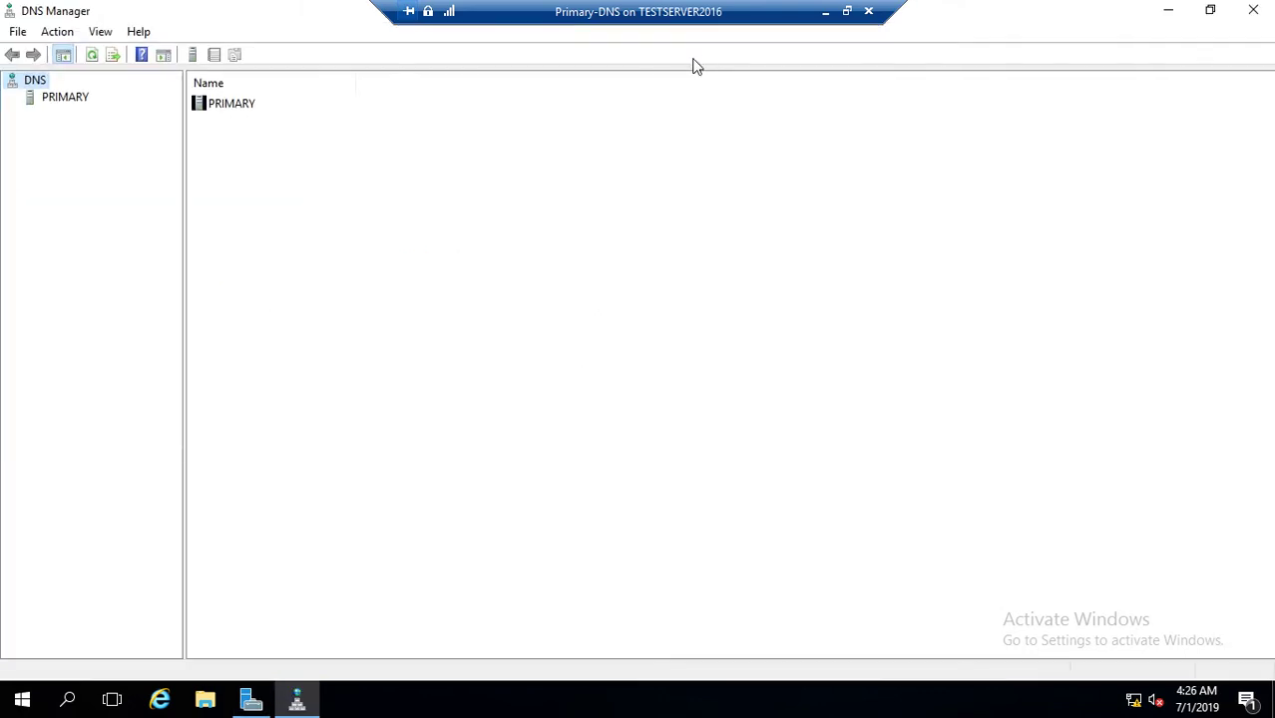
pyautogui.click(66, 100)
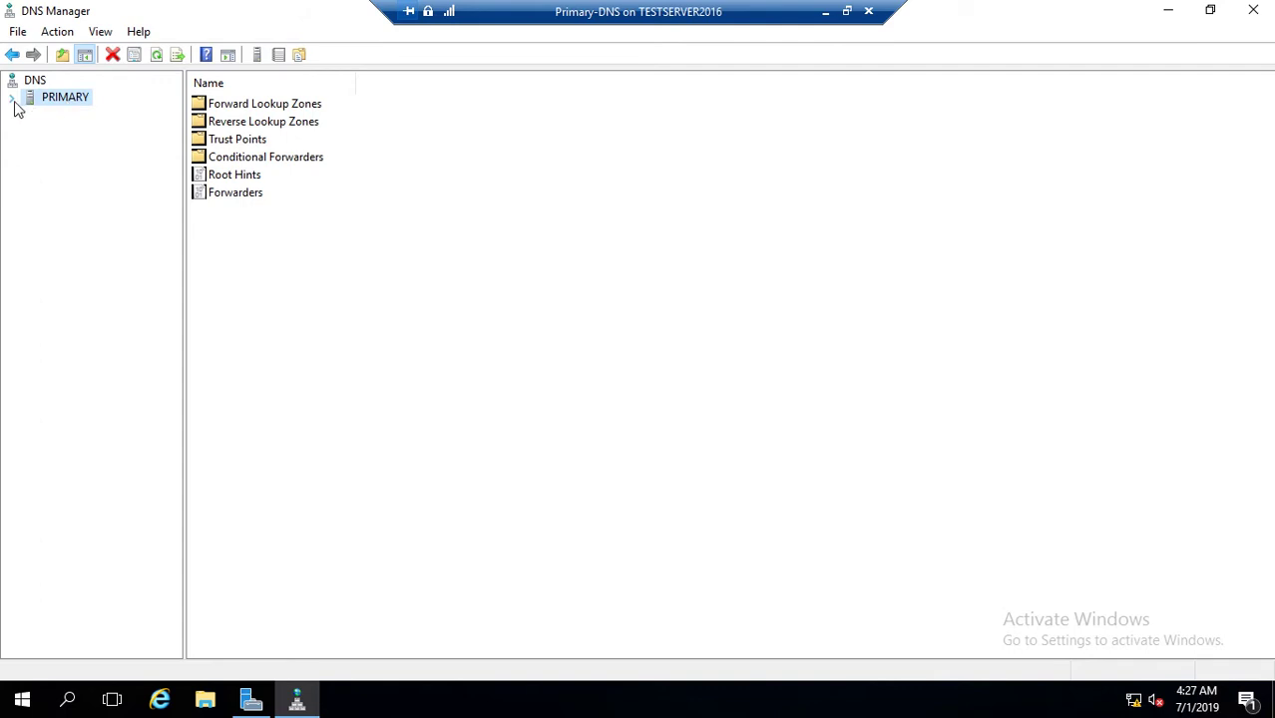
pyautogui.click(12, 98)
pyautogui.moveTo(184, 130); pyautogui.dragTo(237, 131)
# Examine PRIMARY's Forward Lookup Zones, Reverse Lookup Zones, Trust Points and Conditional Forwarders, and collapse the server.
pyautogui.click(40, 115)
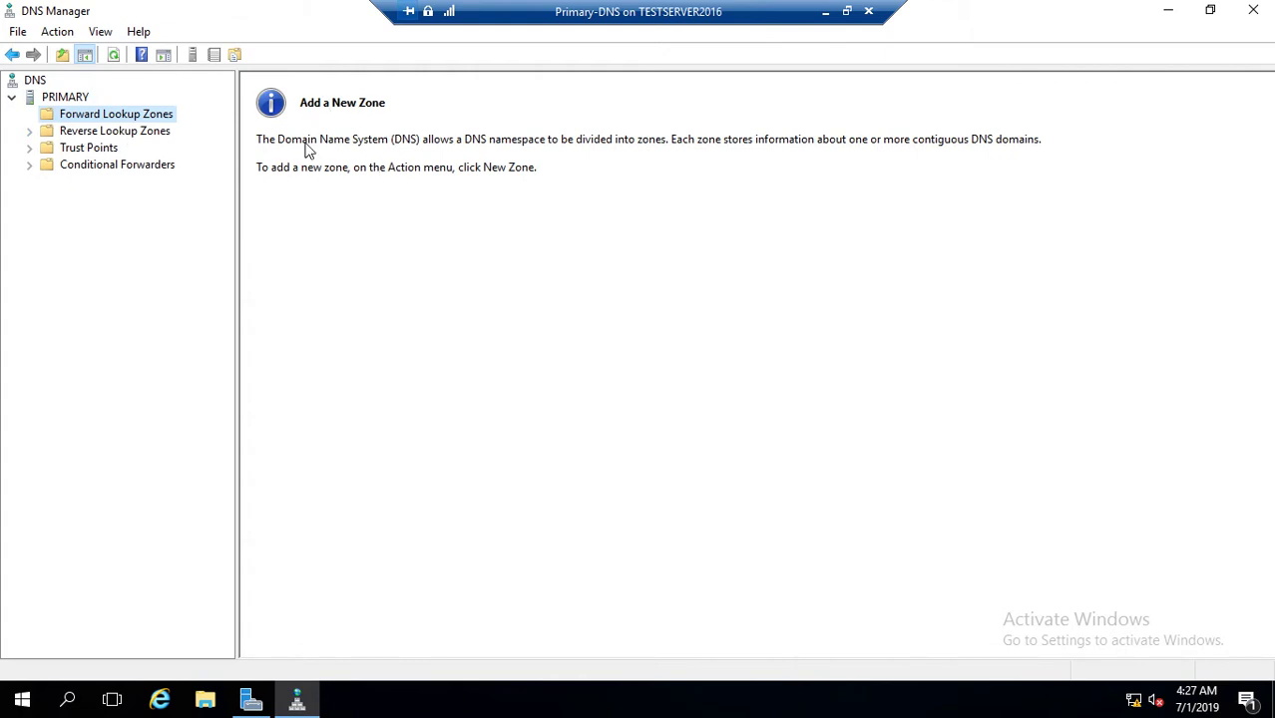
pyautogui.click(86, 137)
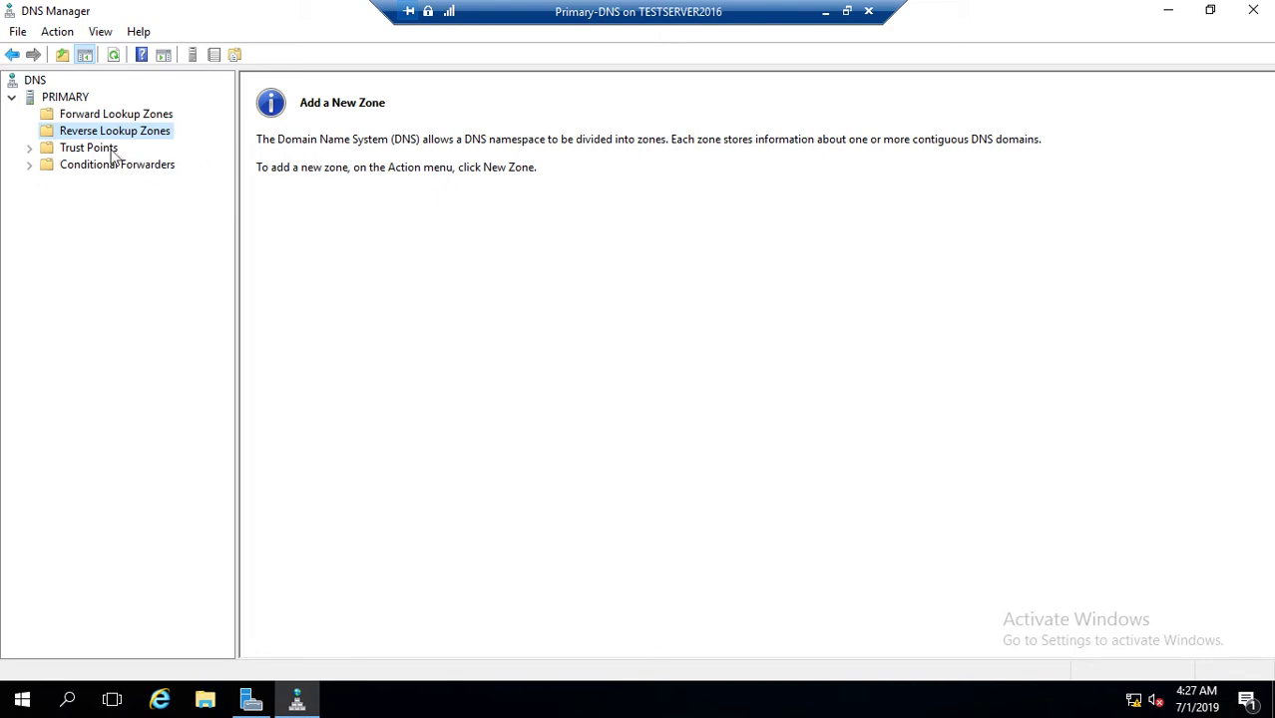
pyautogui.click(100, 150)
pyautogui.click(110, 166)
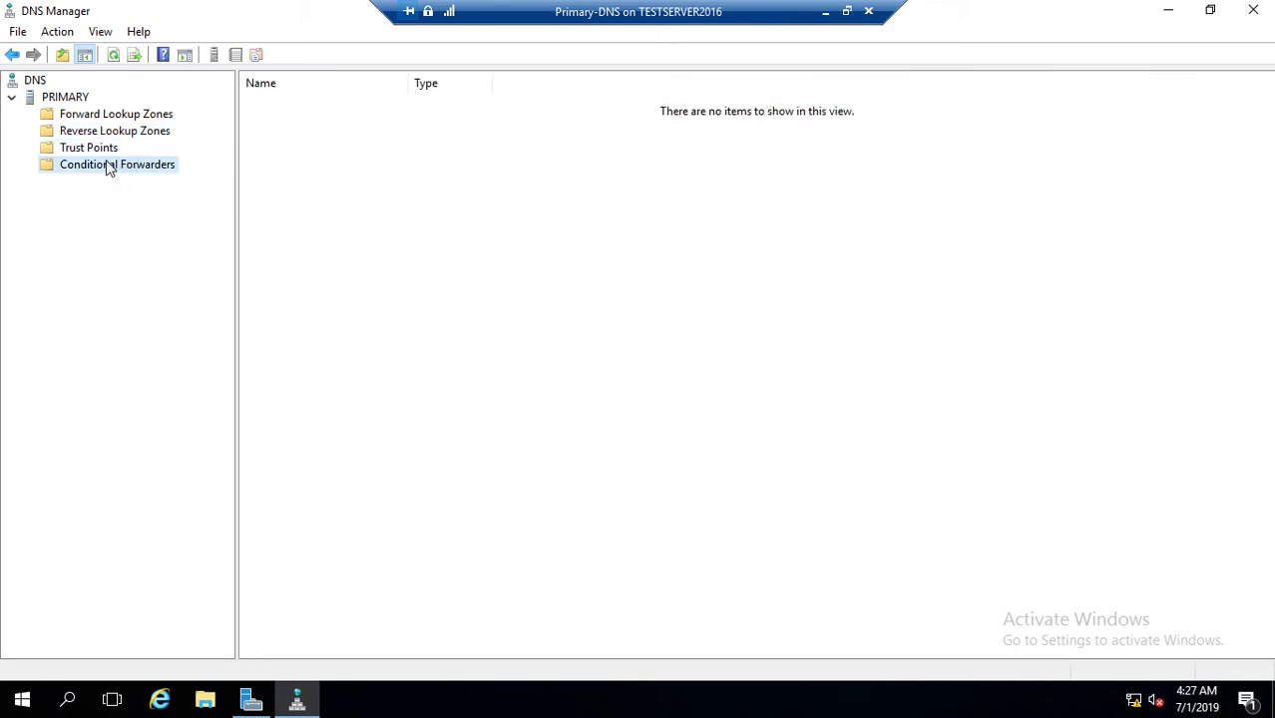
pyautogui.click(105, 150)
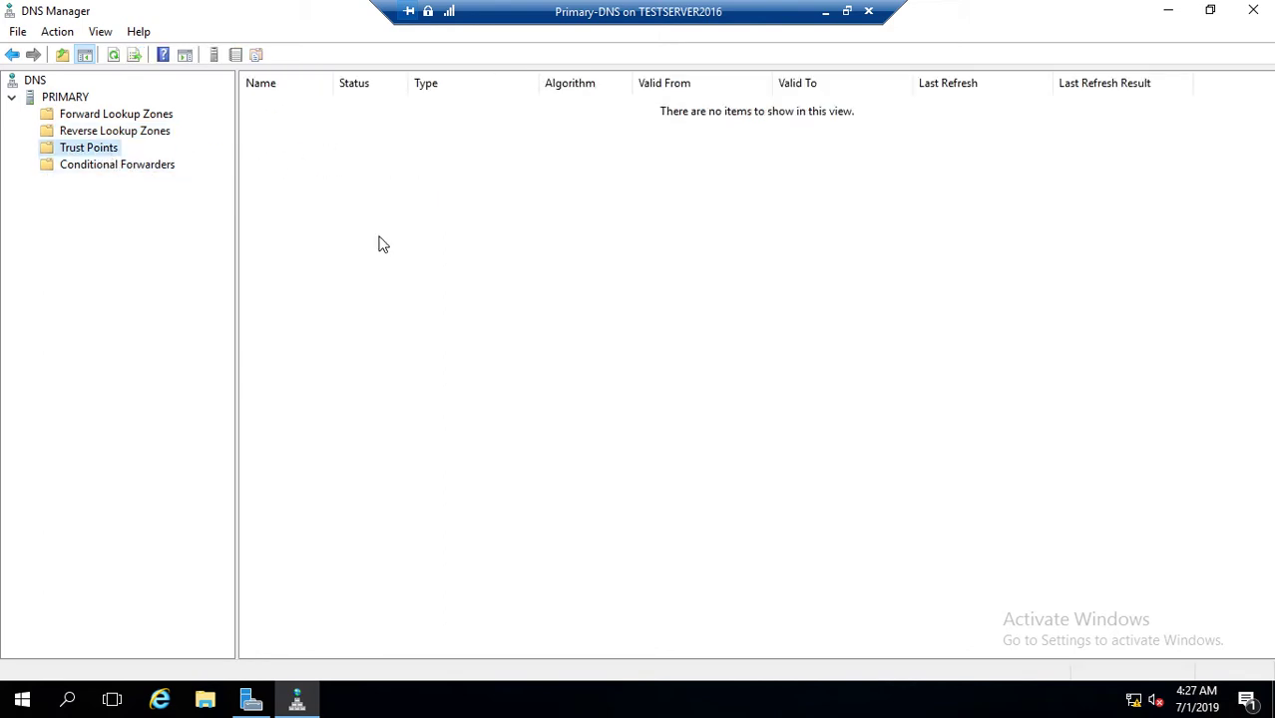
pyautogui.click(12, 99)
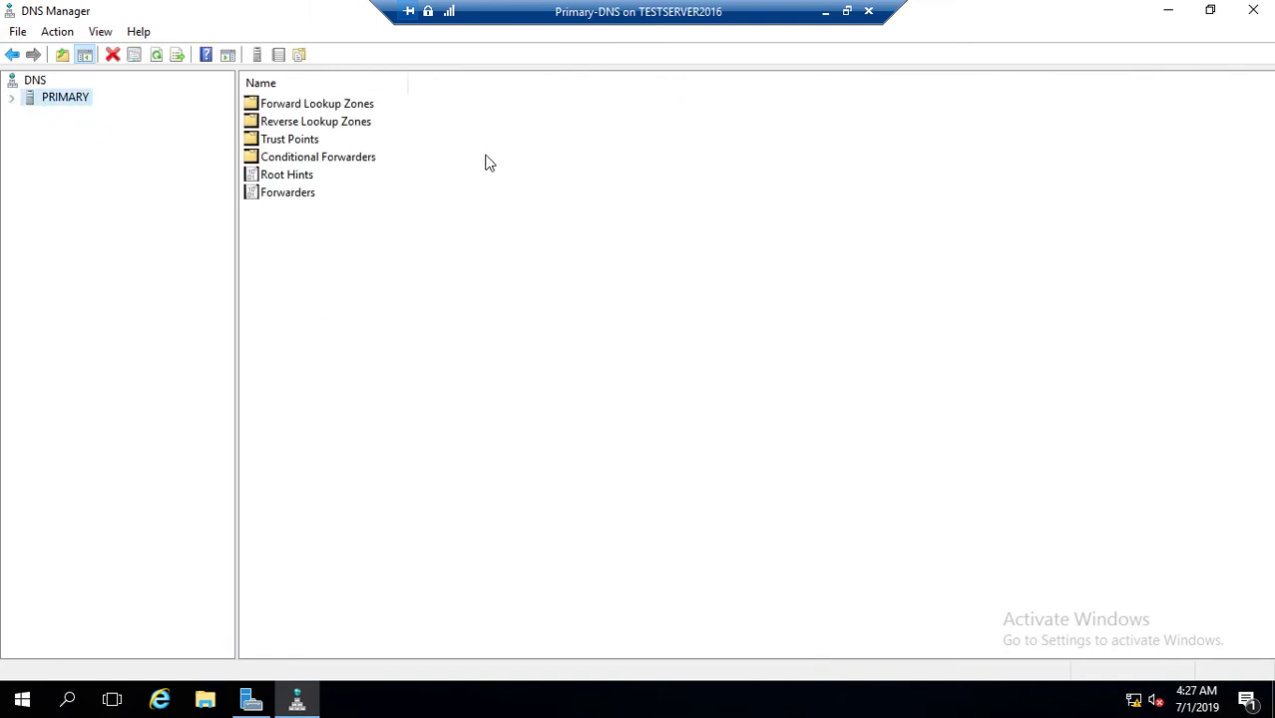
# Close the DNS console and the virtual machine connection, and turn off the Primary-DNS virtual machine in Hyper-V Manager.
pyautogui.click(1253, 18)
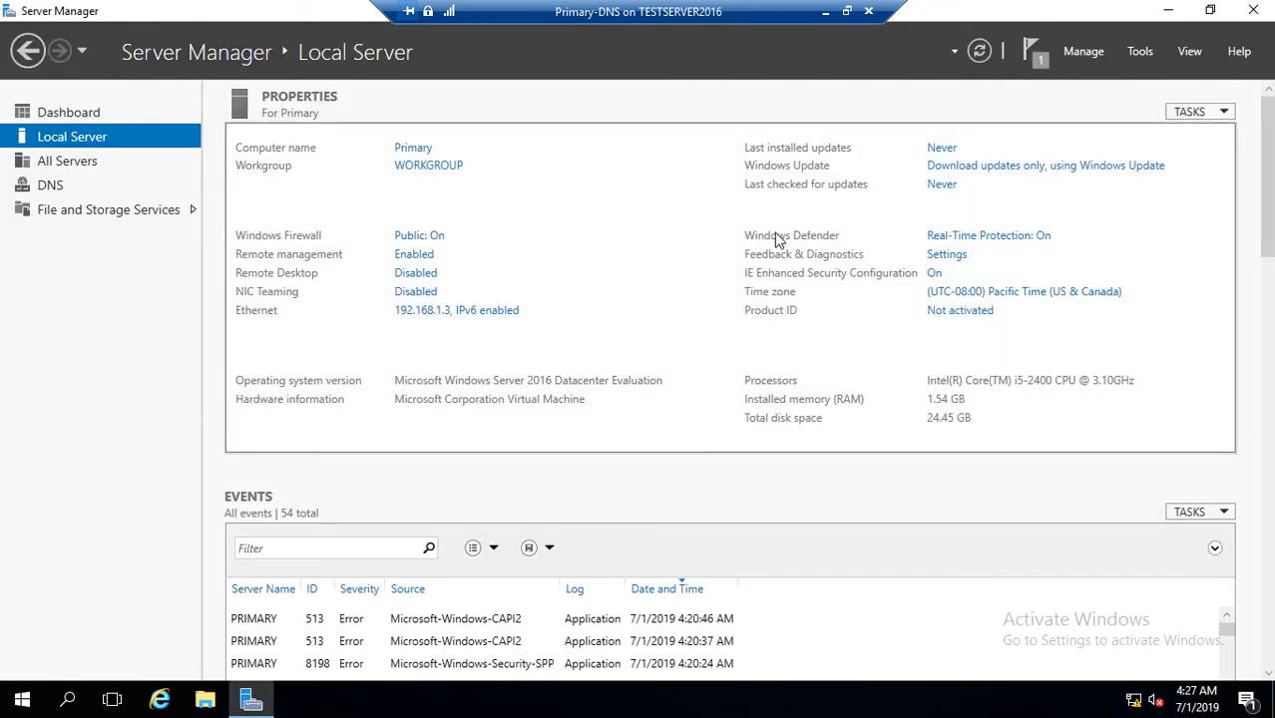
pyautogui.click(868, 11)
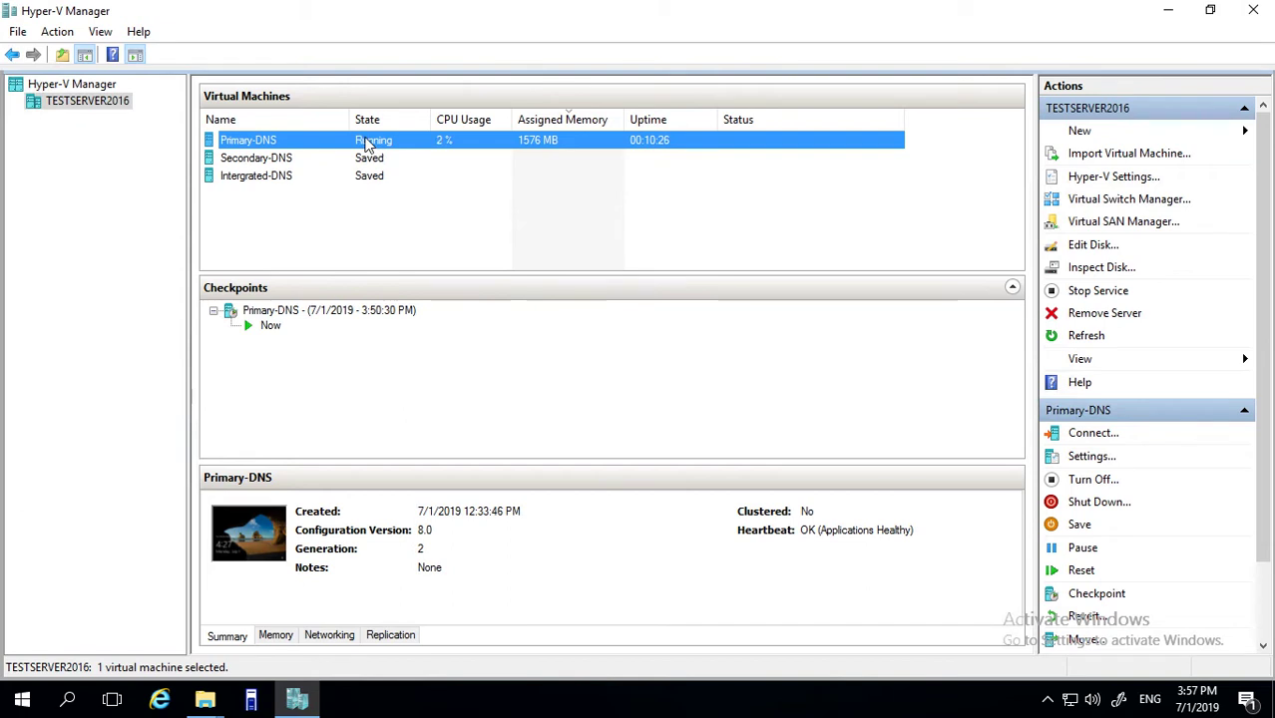
pyautogui.rightClick(369, 144)
pyautogui.click(419, 203)
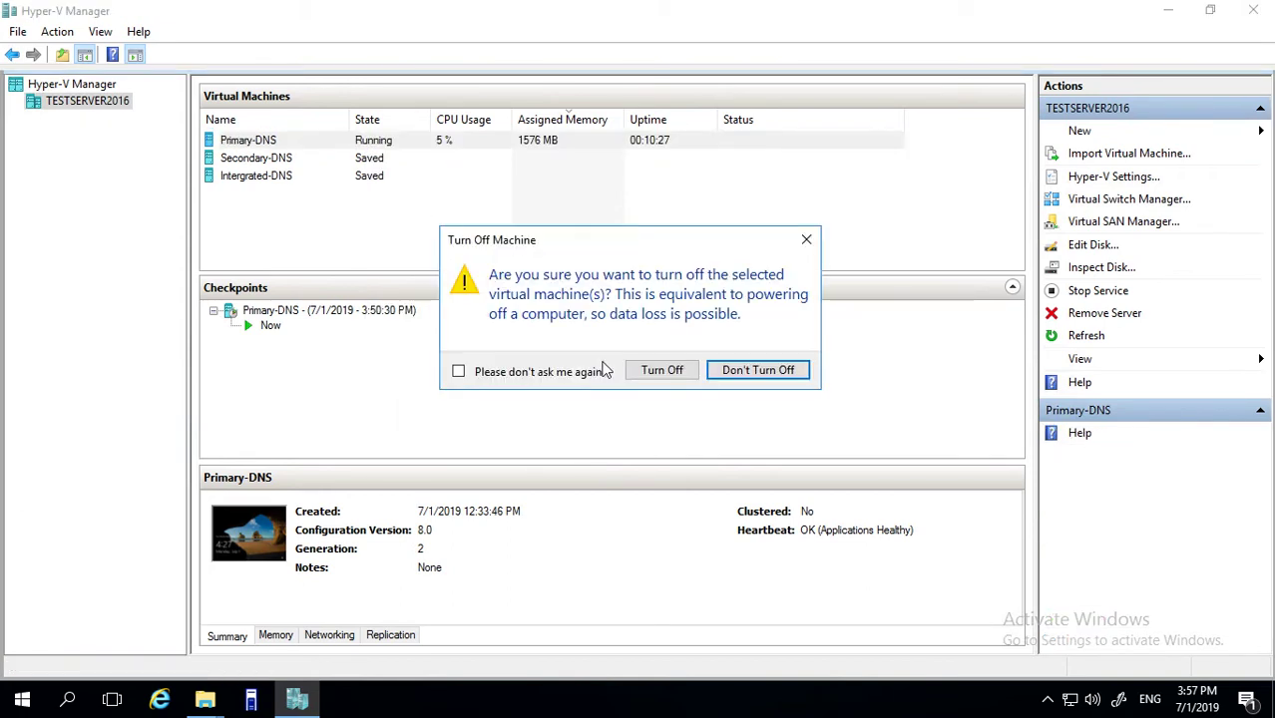
pyautogui.click(659, 370)
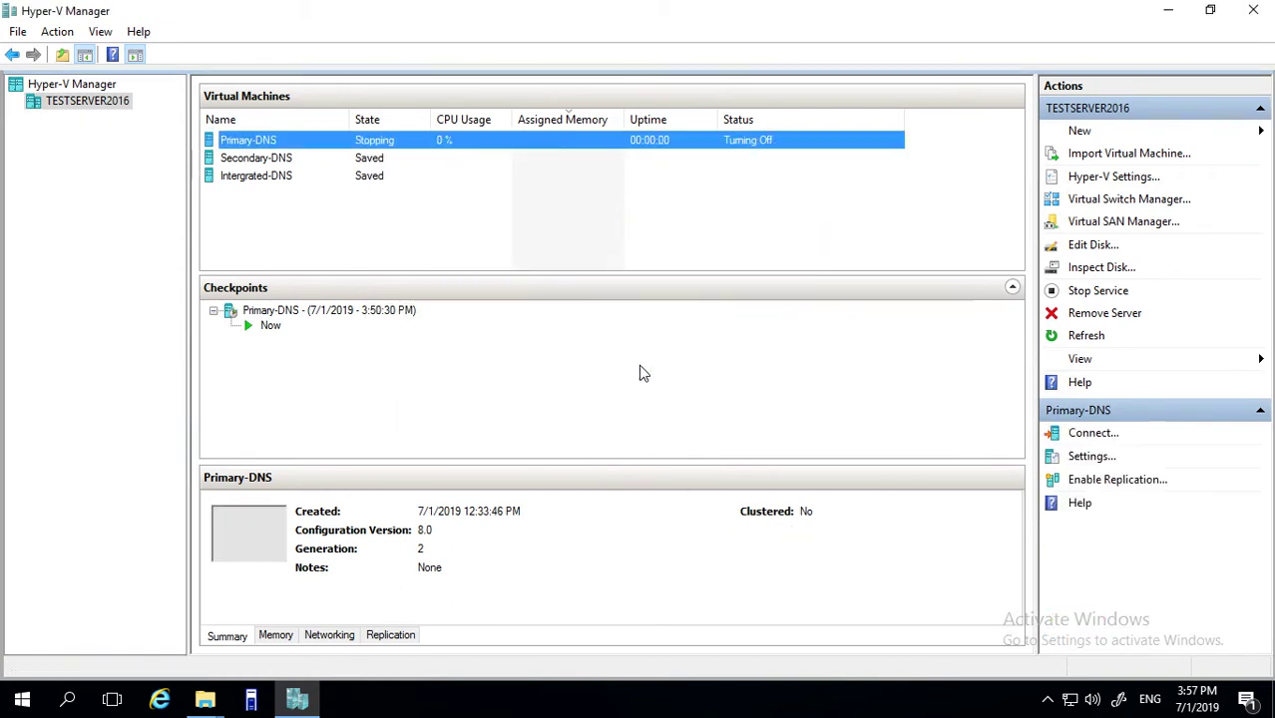
# Connect to the Secondary-DNS virtual machine and open a maximized PowerShell window in it.
pyautogui.click(300, 162)
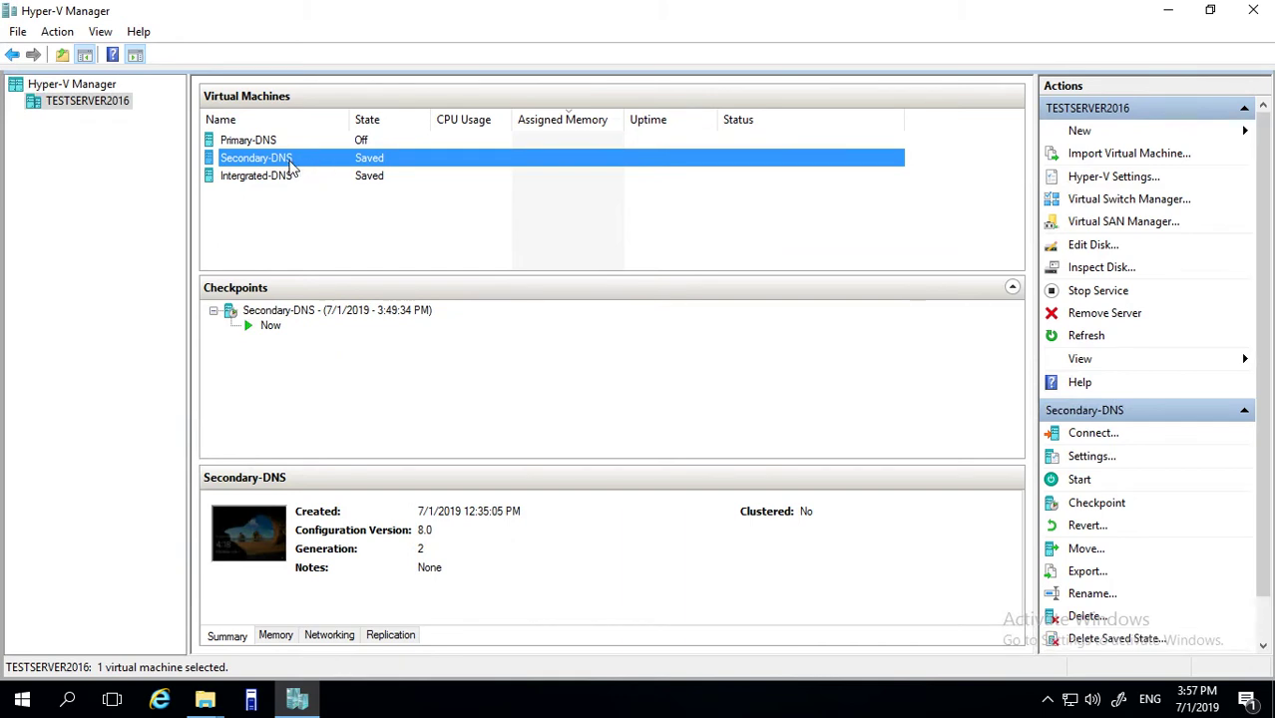
pyautogui.rightClick(291, 168)
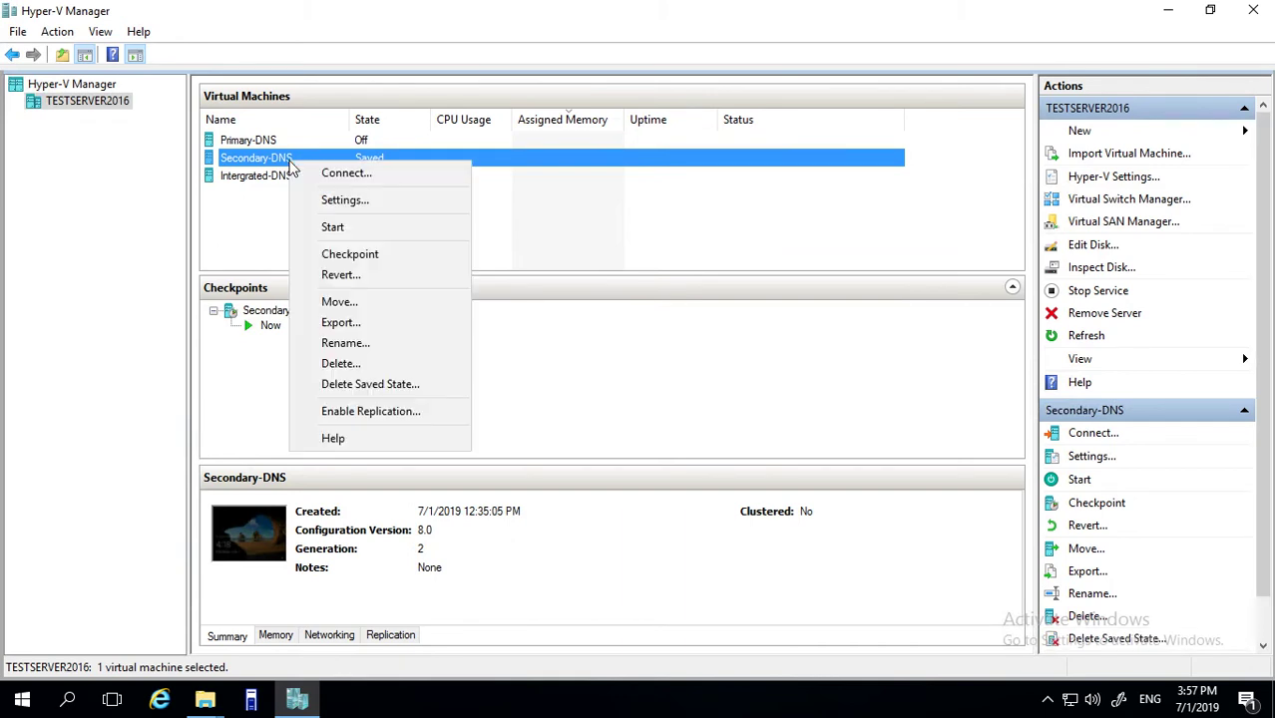
pyautogui.click(367, 175)
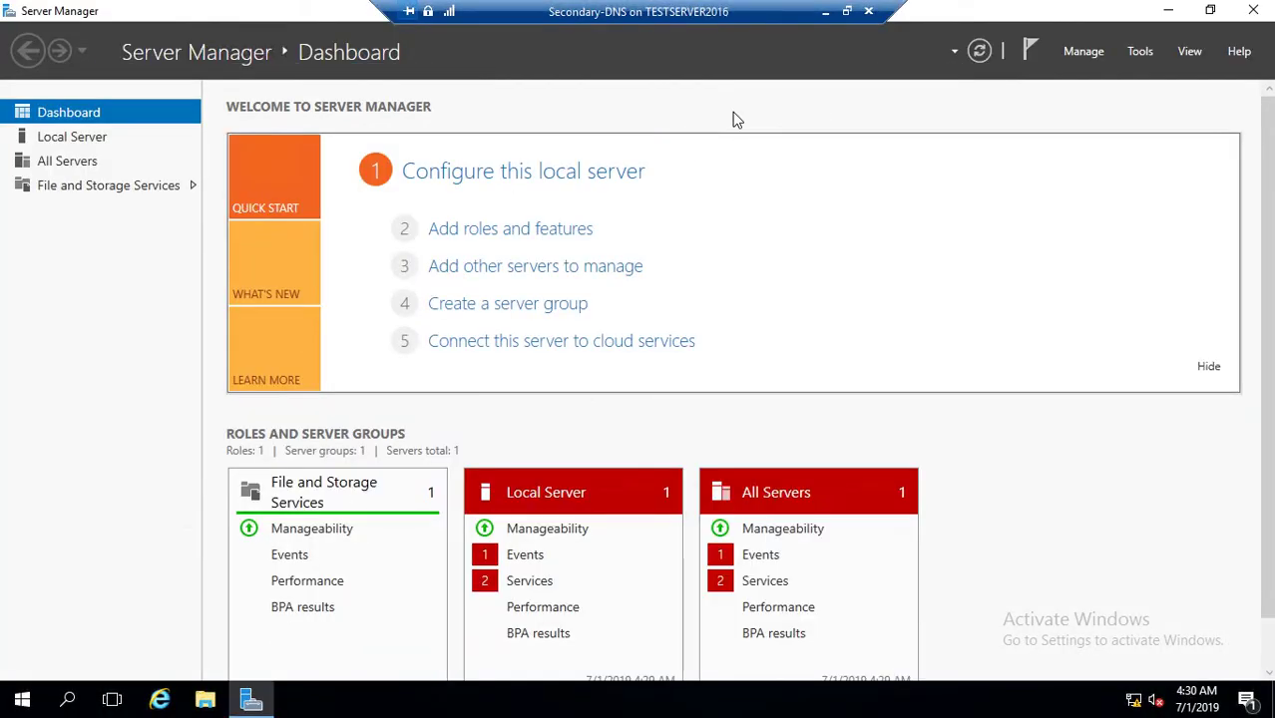
pyautogui.press('super+r')
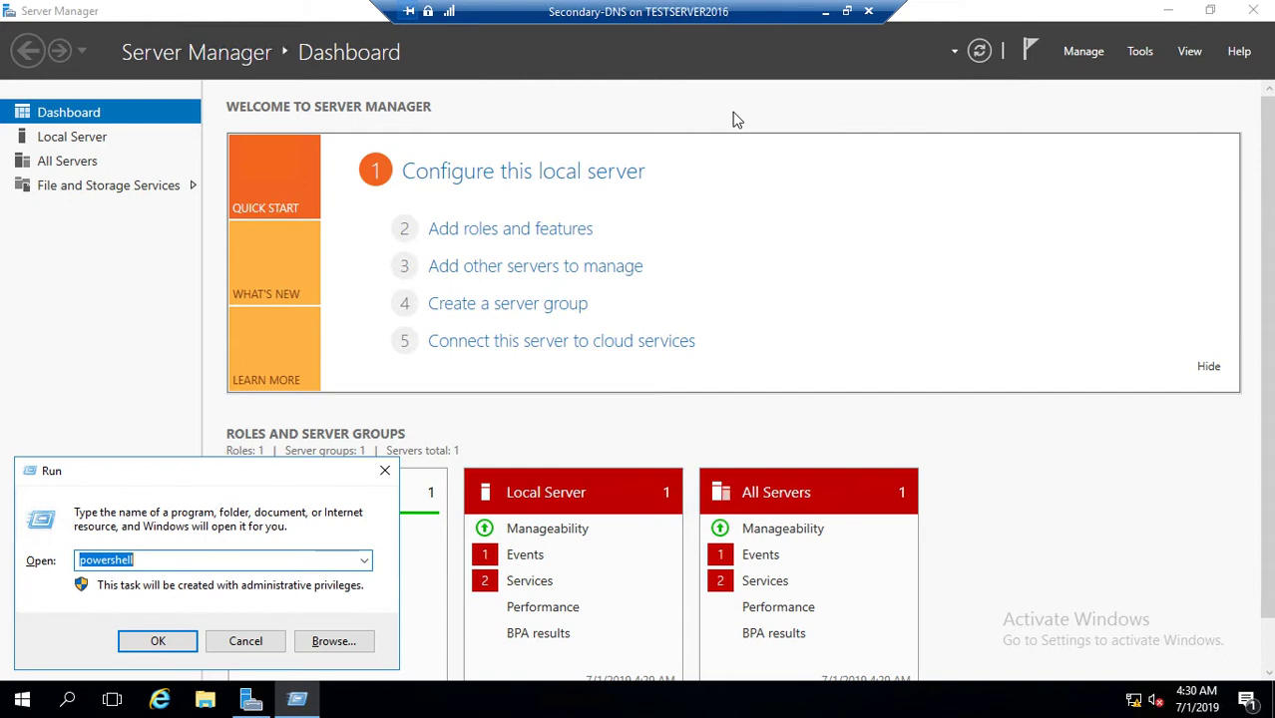
pyautogui.press('Return')
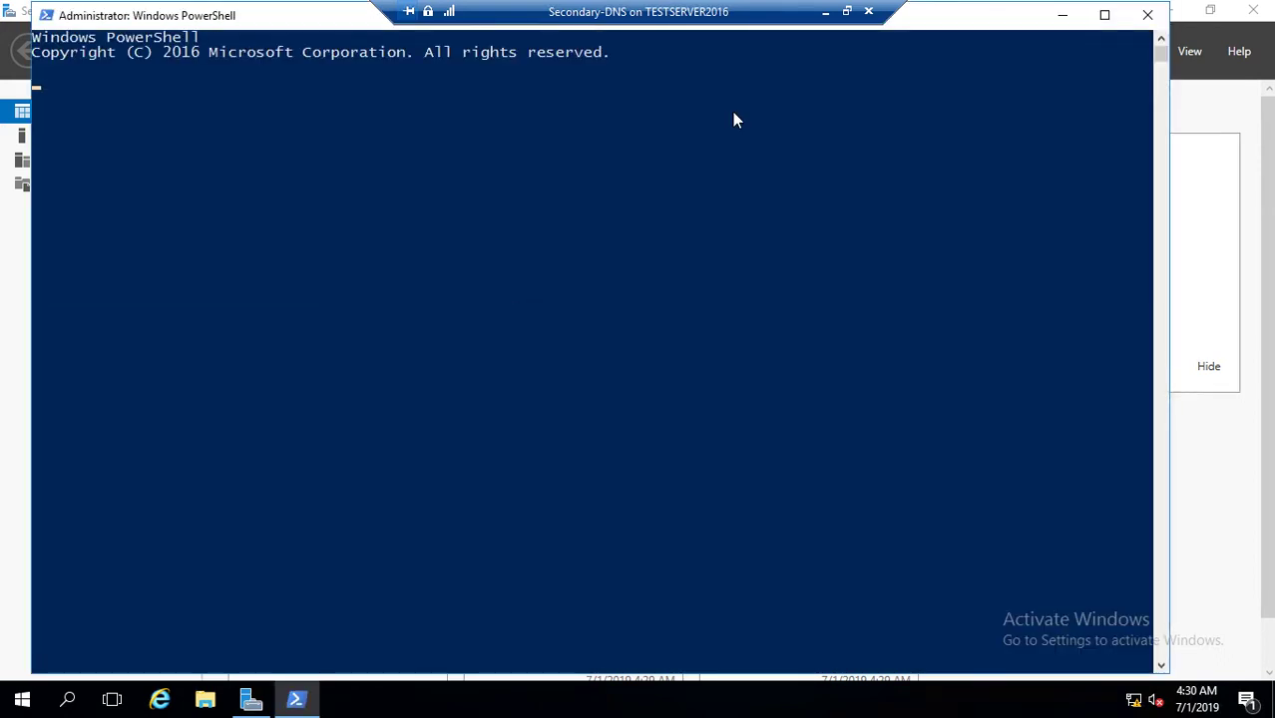
pyautogui.press('super+Up')
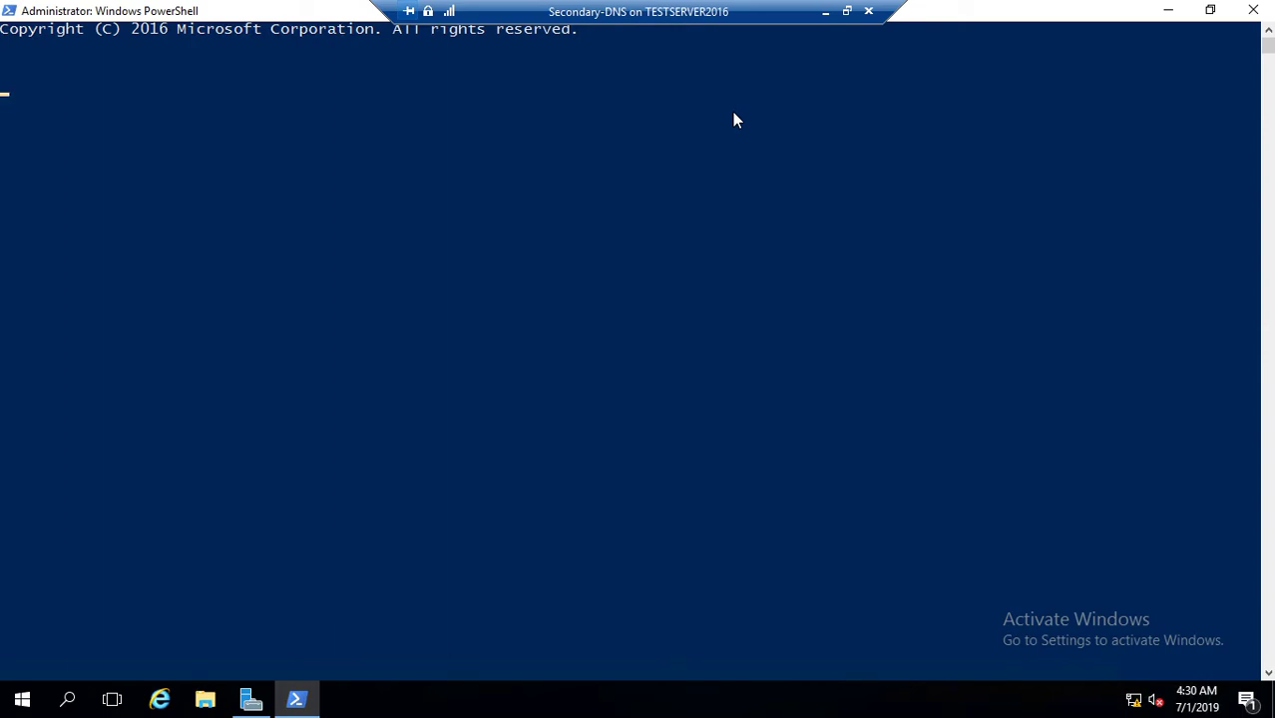
# Check the server's IP configuration and computer name with ipconfig and hostname.
pyautogui.press('Return')
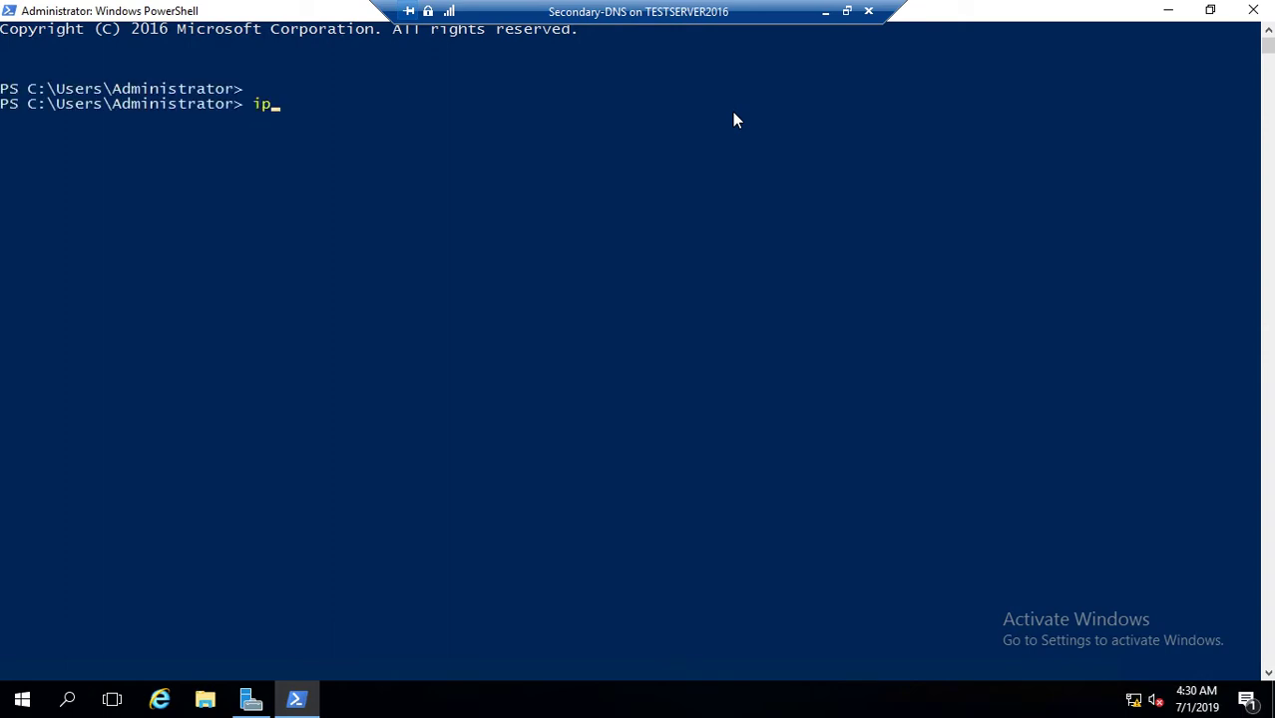
pyautogui.write('ipconfig')
pyautogui.press('Return')
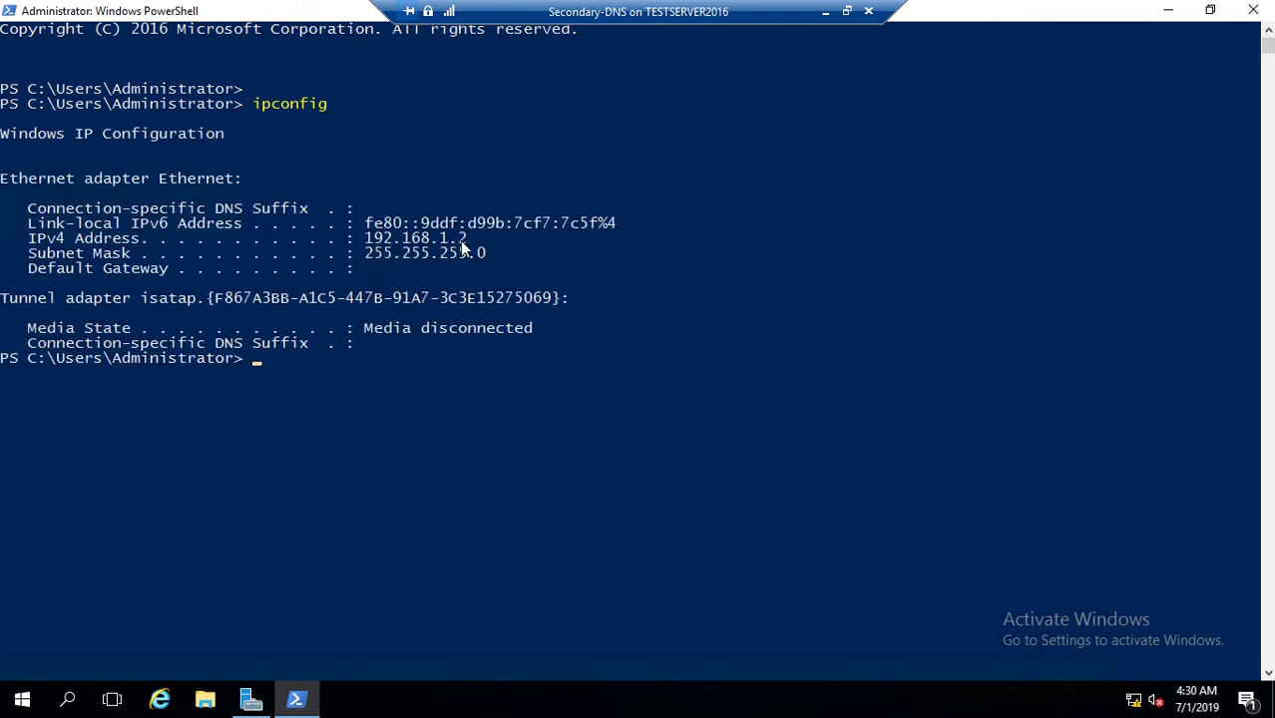
pyautogui.write('hostname')
pyautogui.press('Return')
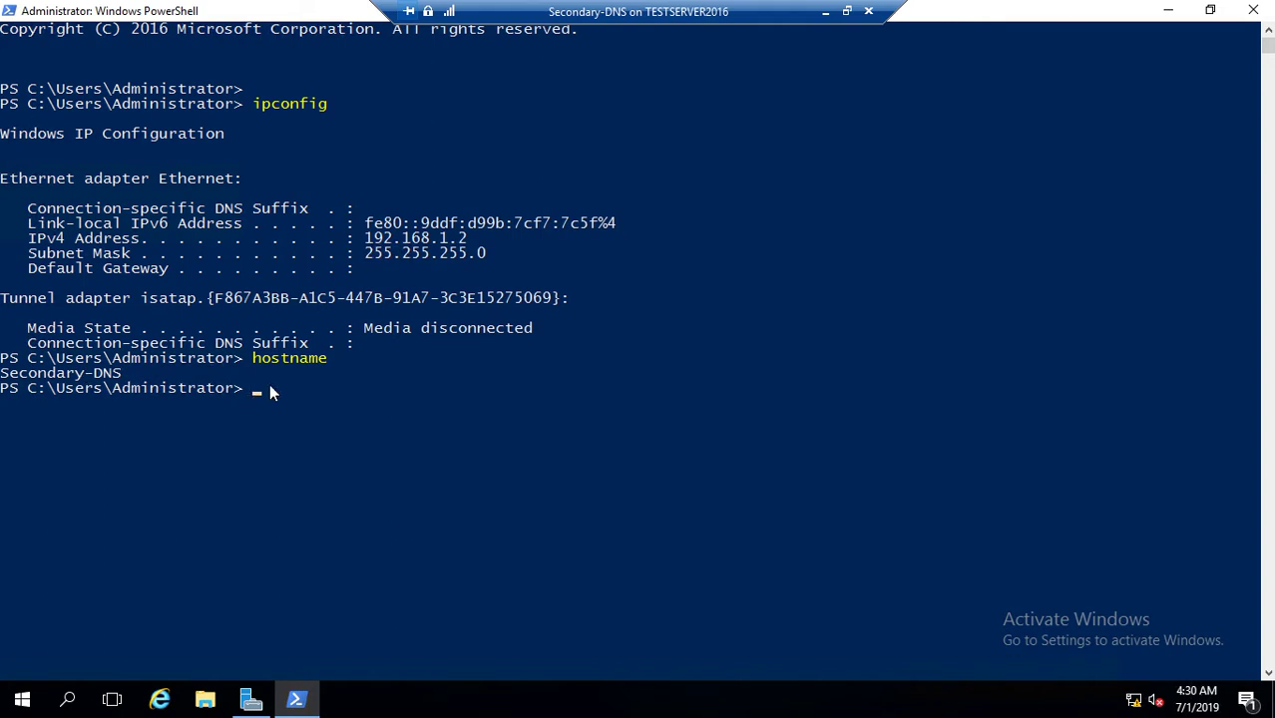
# Clear the console and query the DNS role's install state with Get-WindowsFeature Dns.
pyautogui.write('cls')
pyautogui.press('Return')
pyautogui.press('Return')
pyautogui.press('Return')
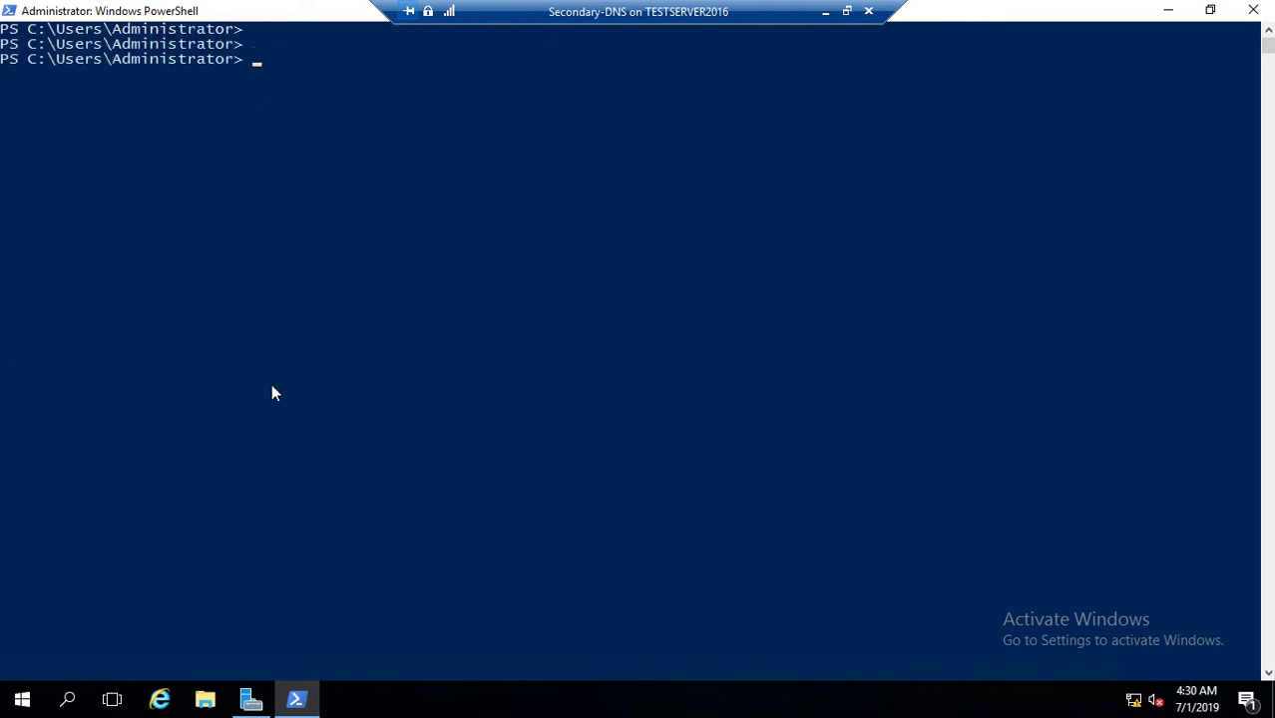
pyautogui.press('Return')
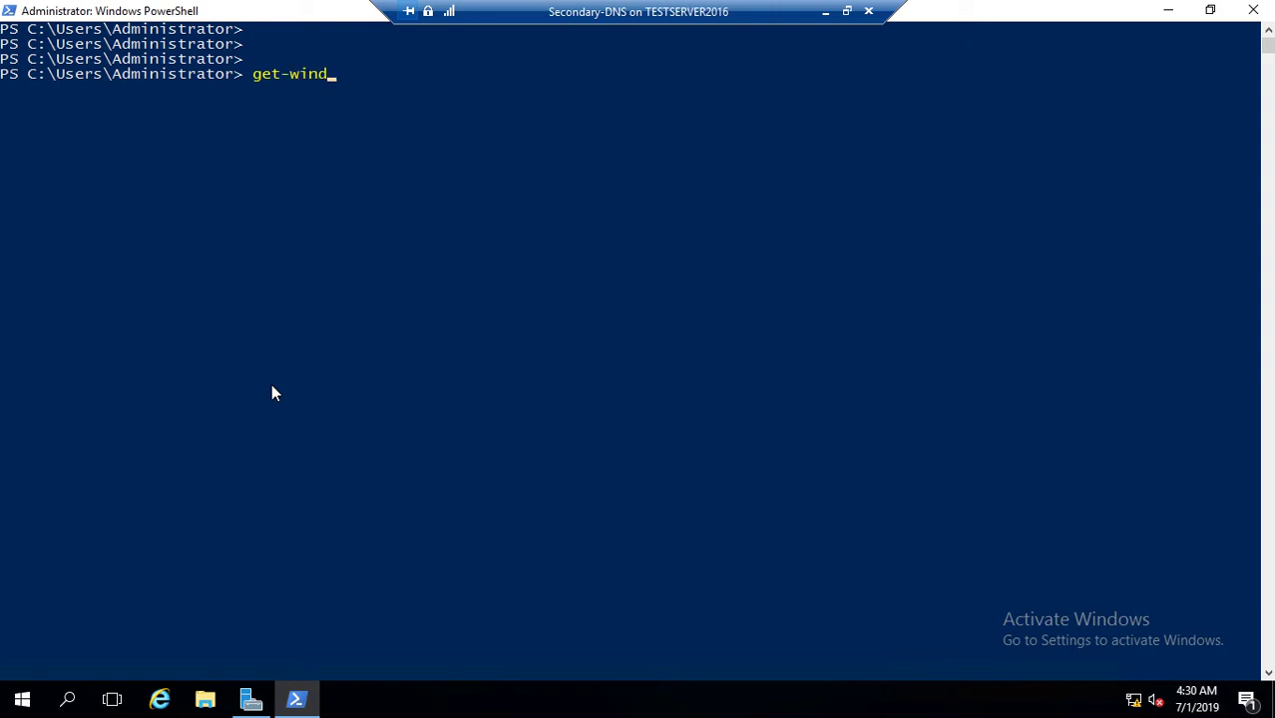
pyautogui.write('owsf')
pyautogui.press('Tab')
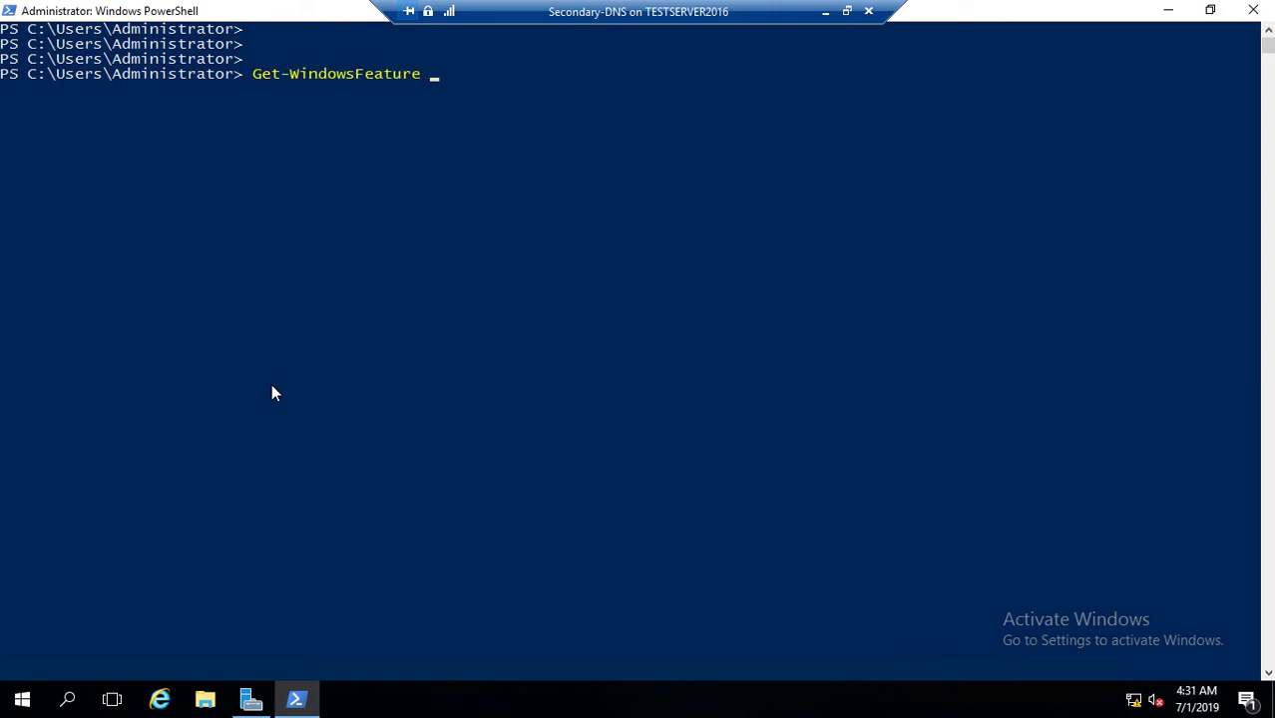
pyautogui.write('Dns')
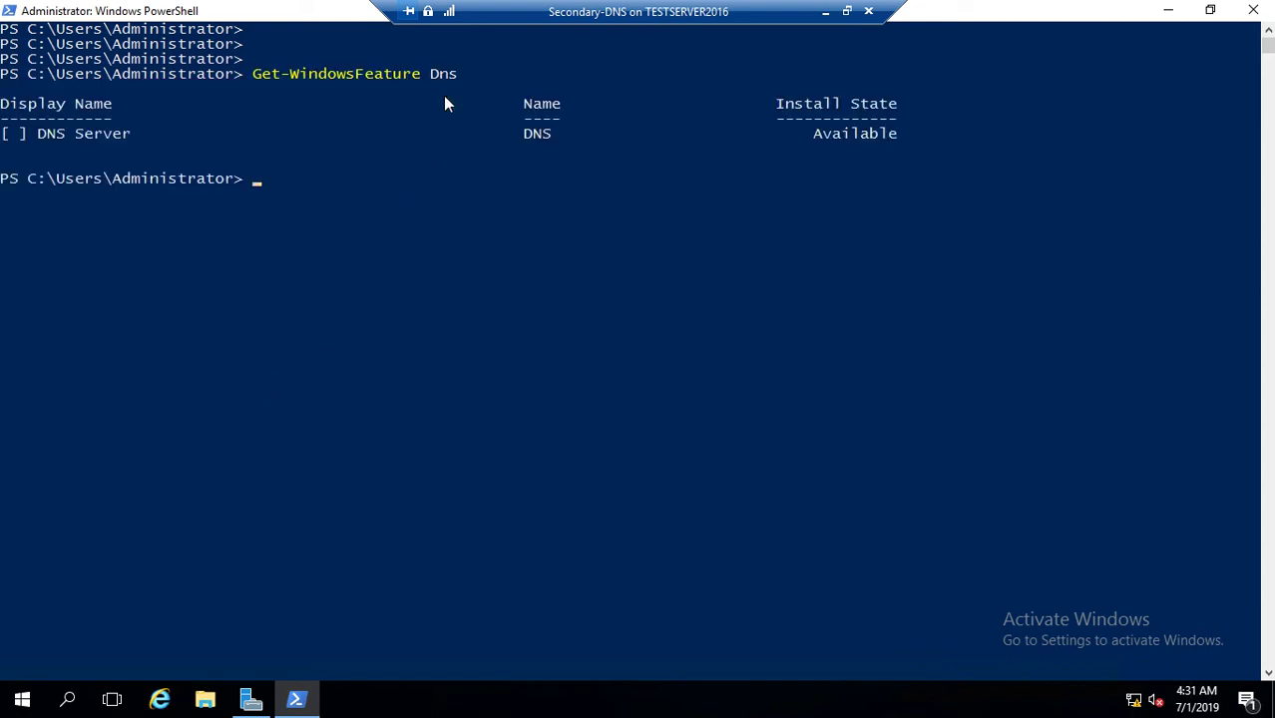
pyautogui.moveTo(22, 138); pyautogui.dragTo(2, 140)
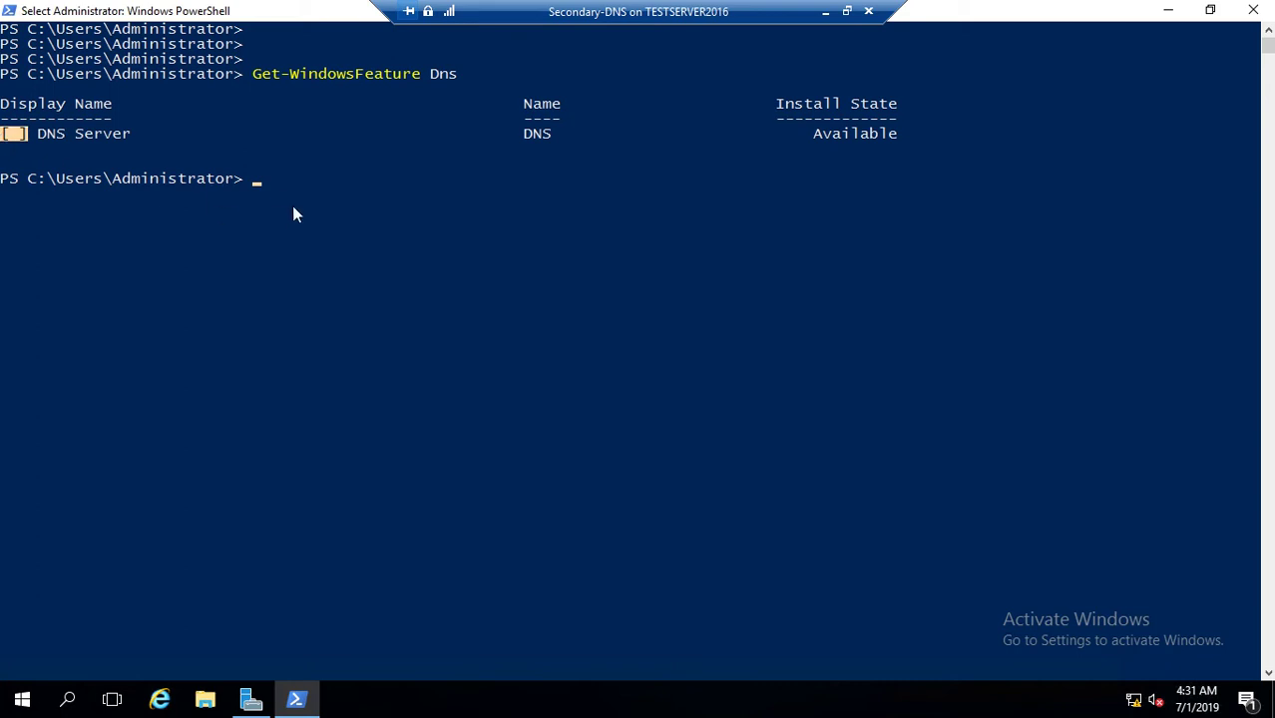
pyautogui.click(266, 180)
# Install the DNS Server role with its management tools by running Add-WindowsFeature -Name DNS -IncludeManagementTools.
pyautogui.write('a')
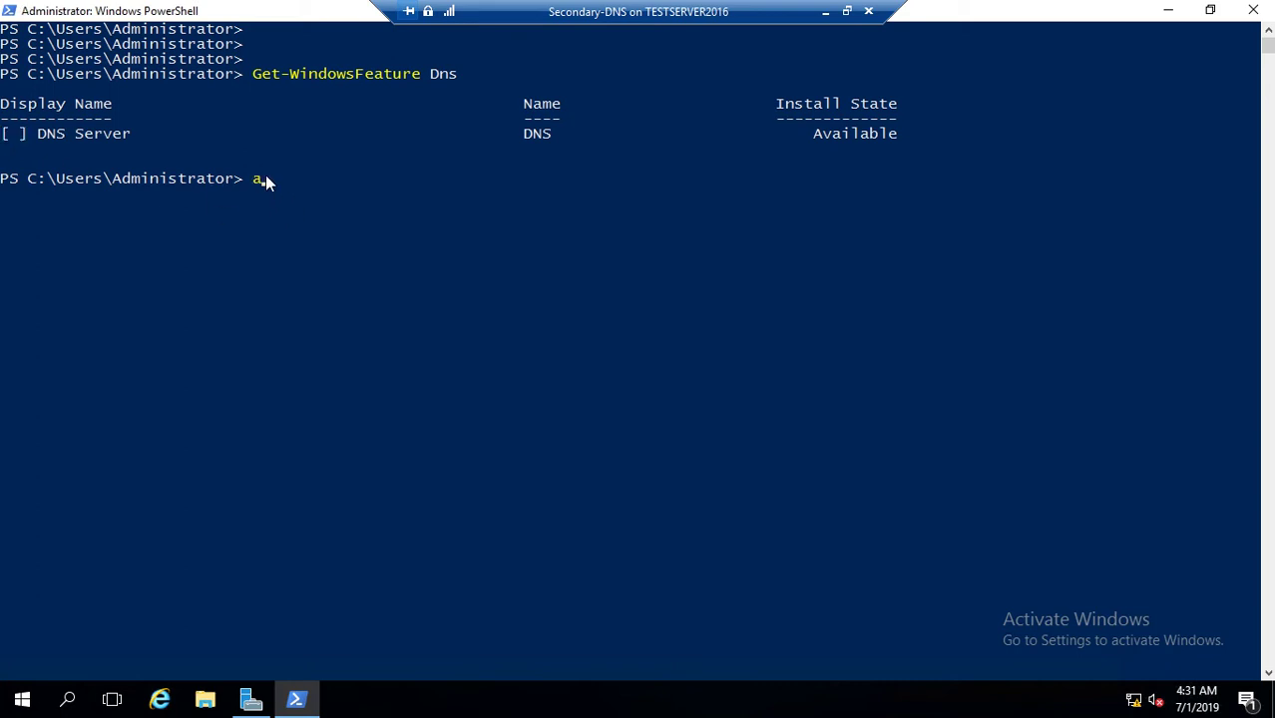
pyautogui.write('dd-co')
pyautogui.press('BackSpace')
pyautogui.press('BackSpace')
pyautogui.write('wi')
pyautogui.press('Tab')
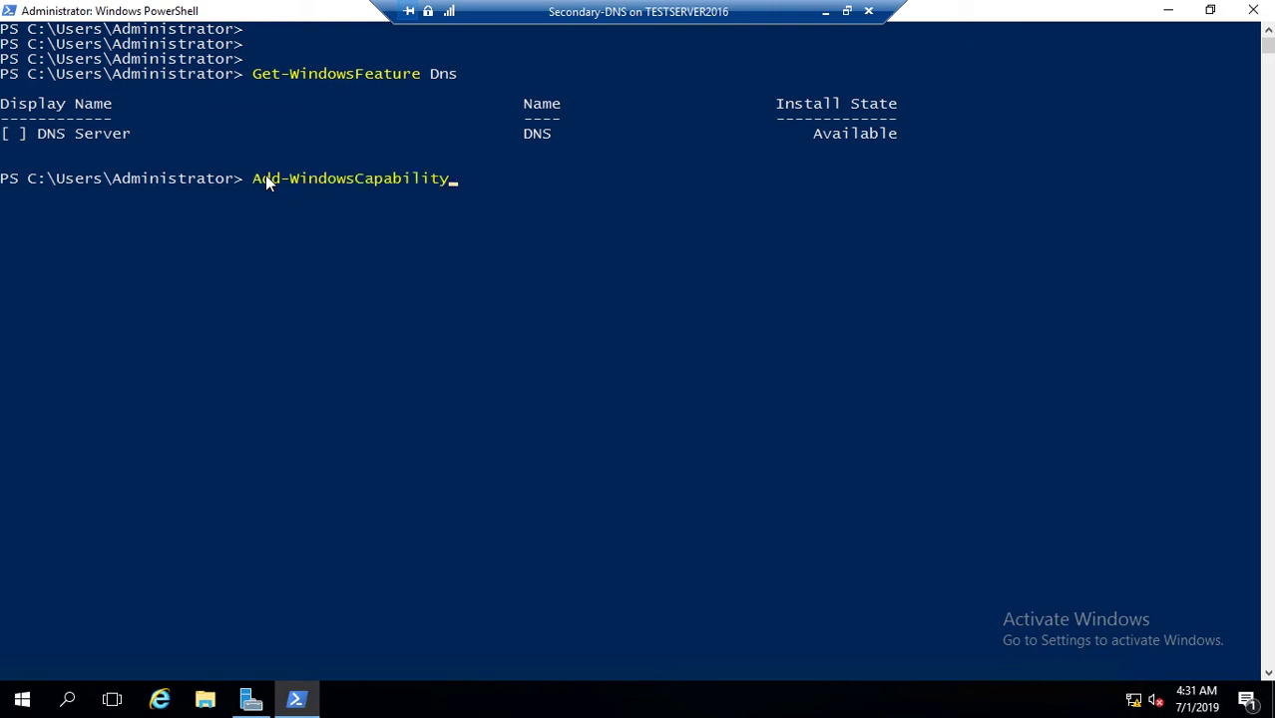
pyautogui.press('Tab')
pyautogui.press('Tab')
pyautogui.write('-')
pyautogui.press('Tab')
pyautogui.write('DNS ')
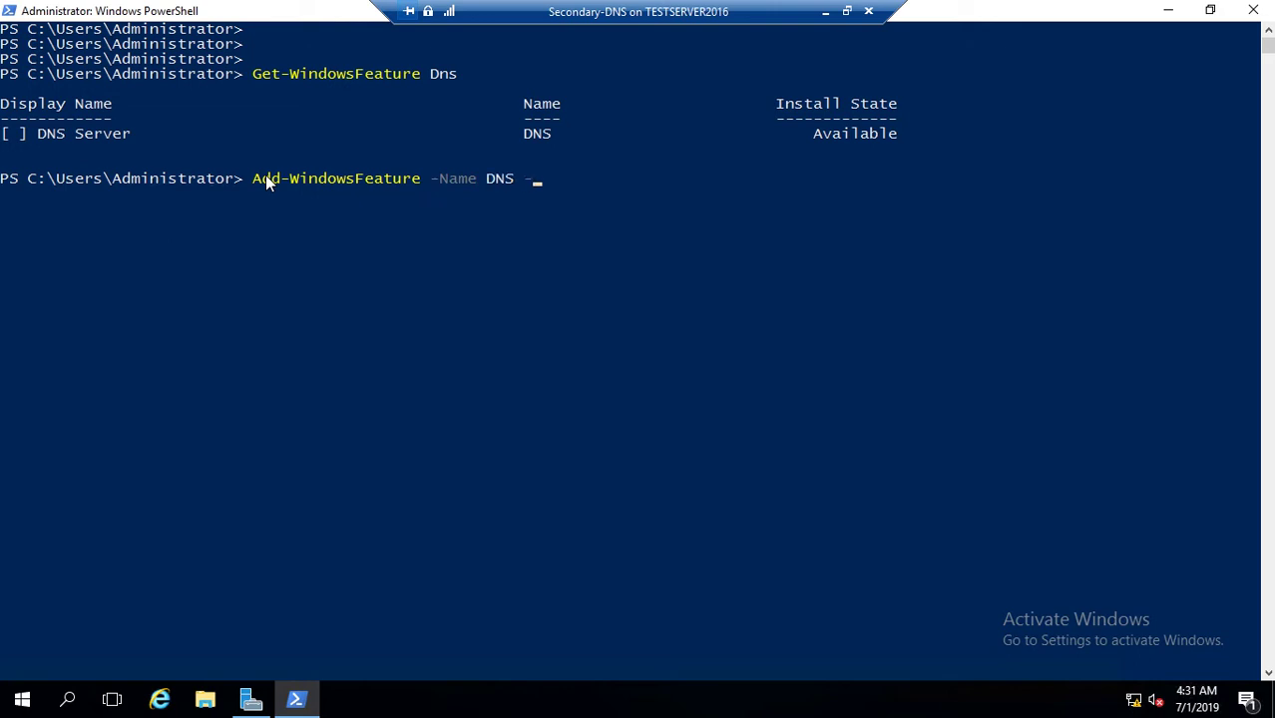
pyautogui.write('-In')
pyautogui.press('Tab')
pyautogui.press('Tab')
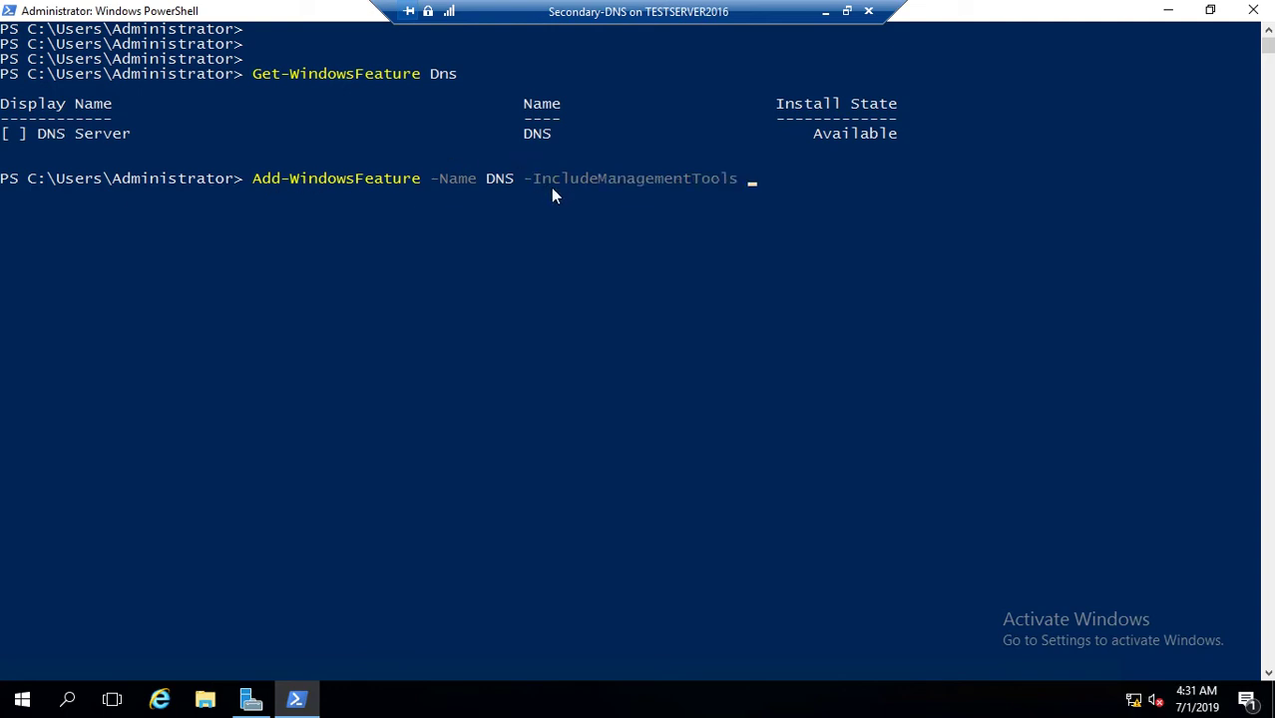
pyautogui.press('Return')
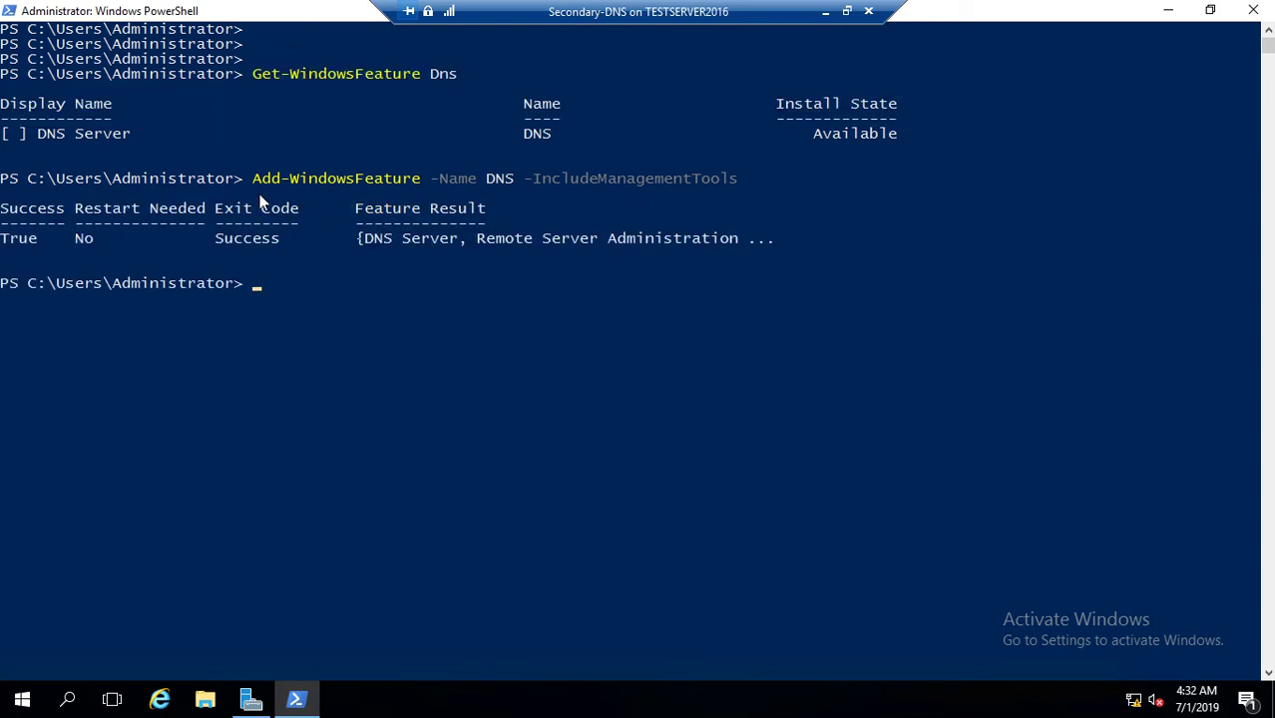
# Review the installation result and query the DNS role again with Get-WindowsFeature Dns.
pyautogui.moveTo(60, 212); pyautogui.dragTo(10, 225)
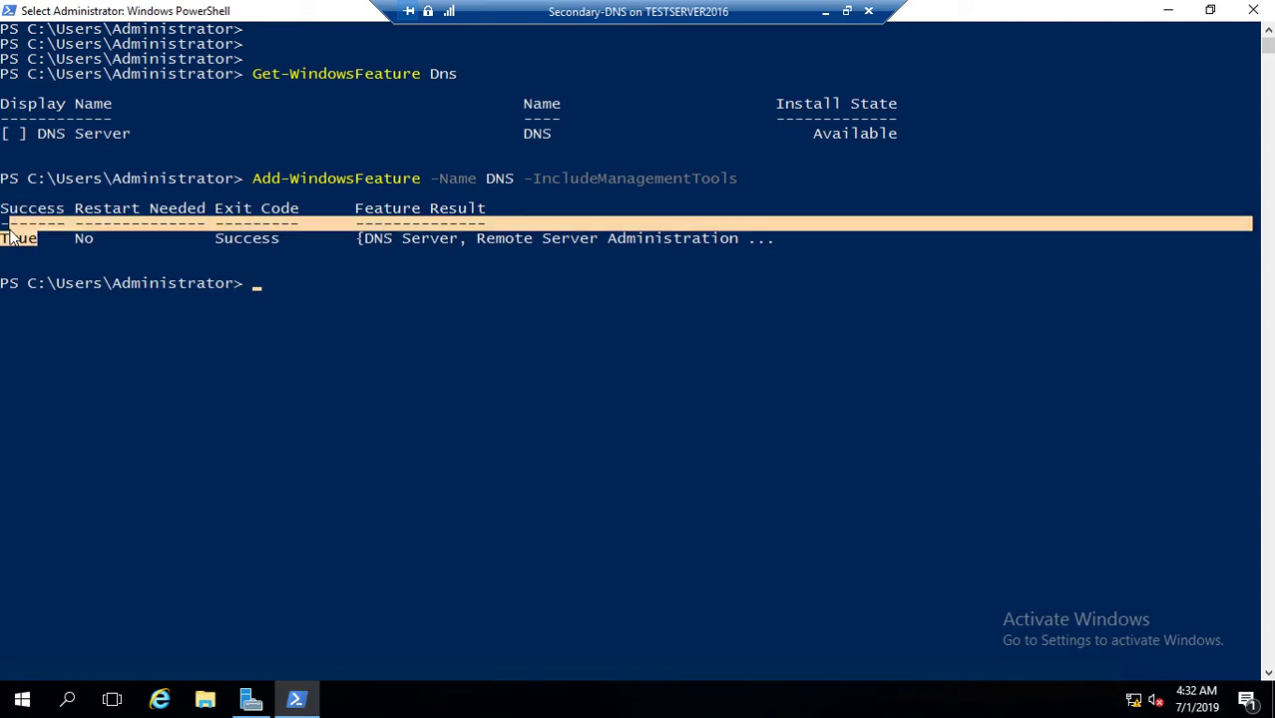
pyautogui.click(298, 291)
pyautogui.press('Up')
pyautogui.press('Up')
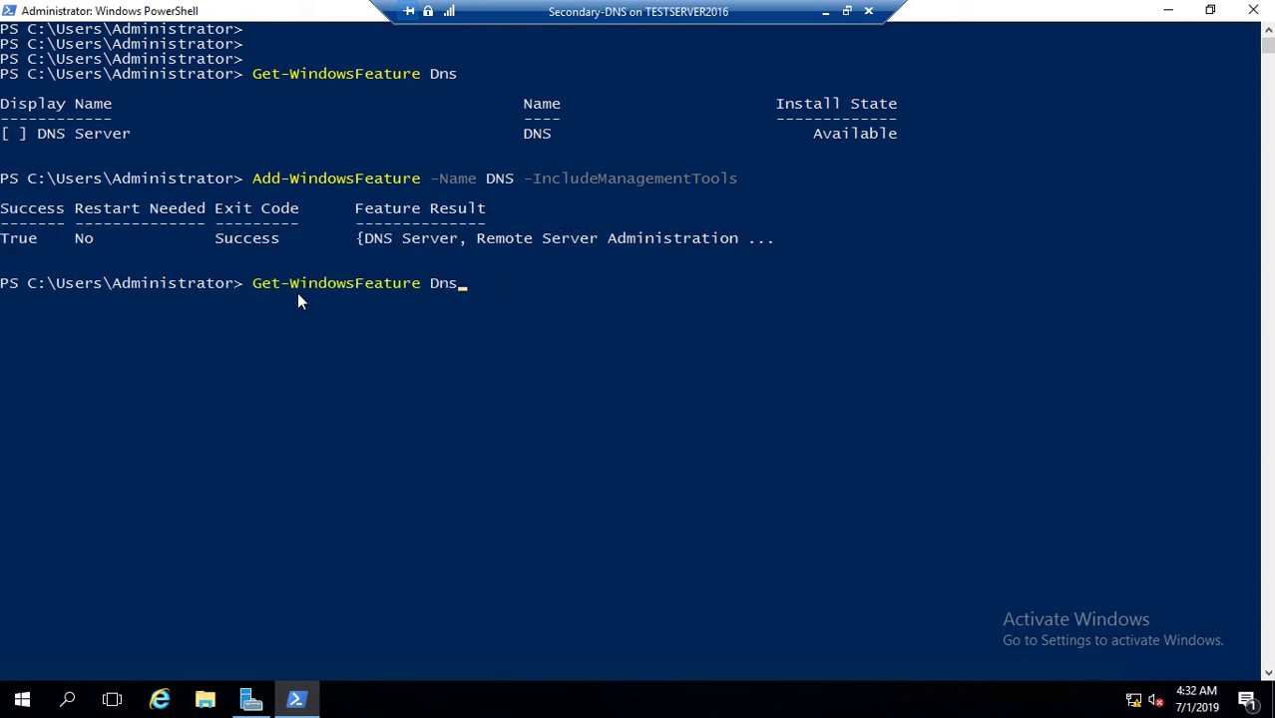
pyautogui.press('Return')
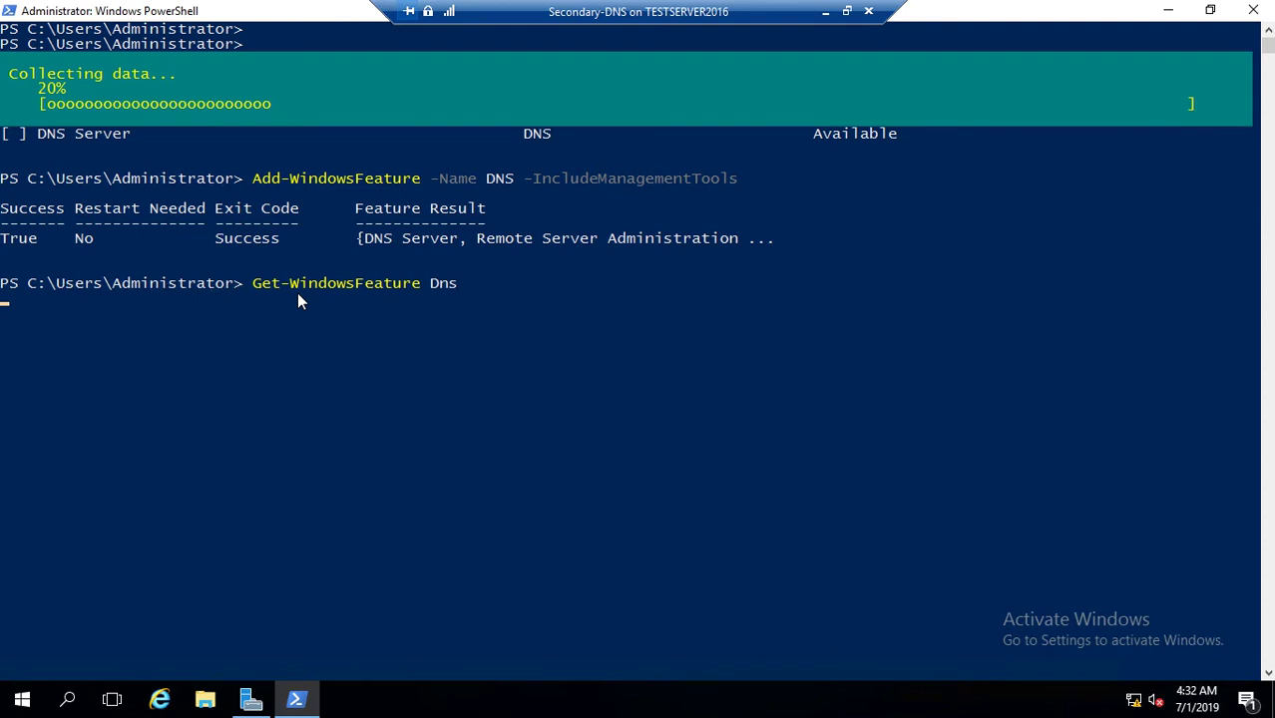
pyautogui.moveTo(4, 344); pyautogui.dragTo(30, 347)
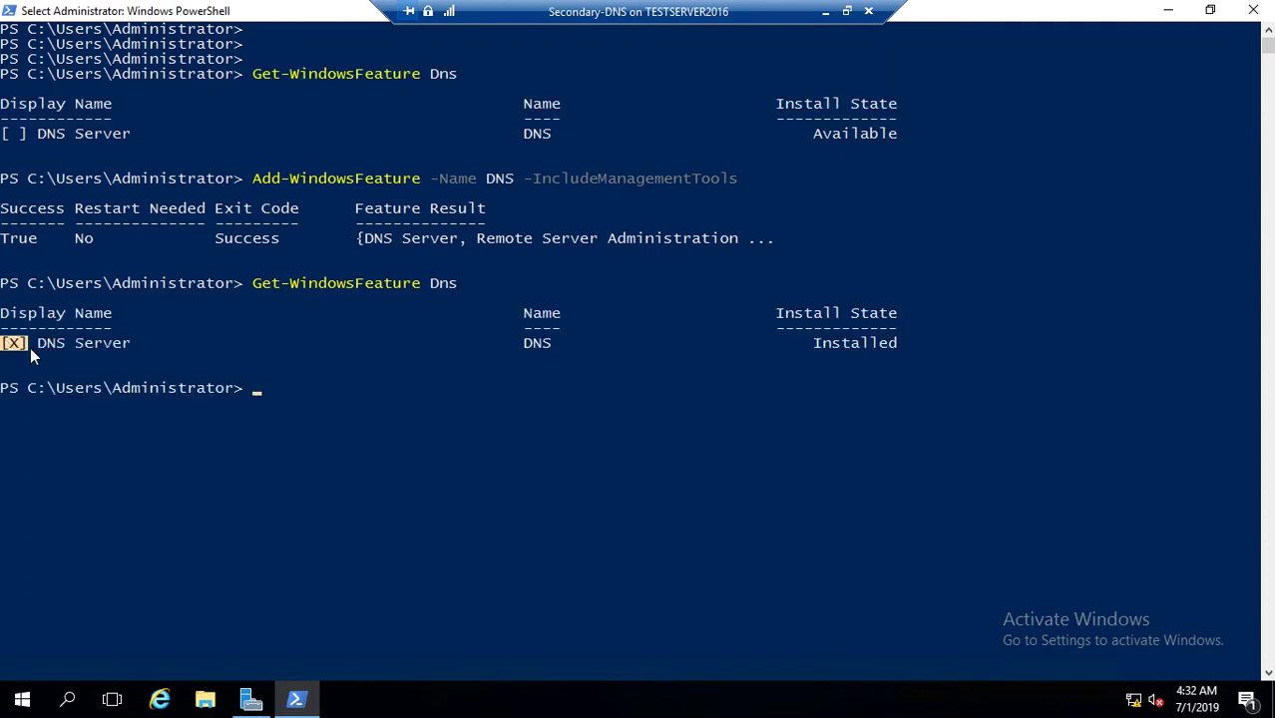
pyautogui.click(263, 388)
# Launch DNS Manager from PowerShell with dnsmgmt.msc and maximize its window.
pyautogui.write('dns')
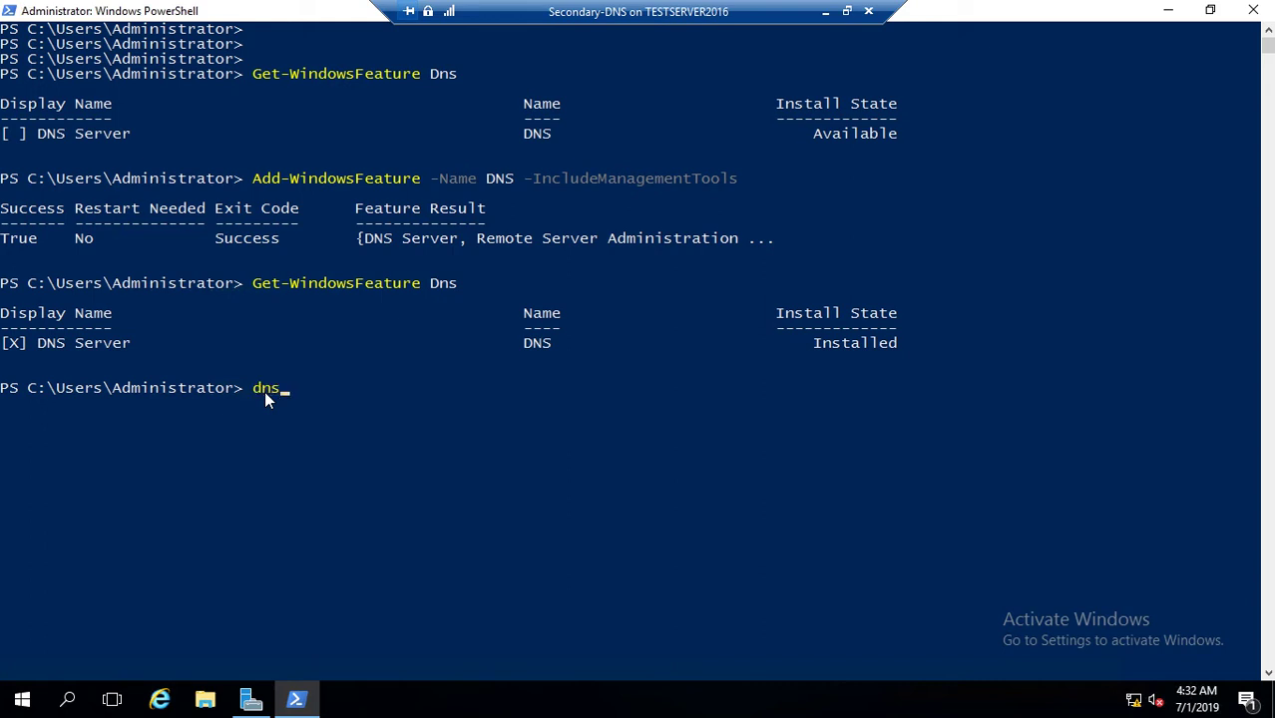
pyautogui.write('mgmt.msc')
pyautogui.press('Return')
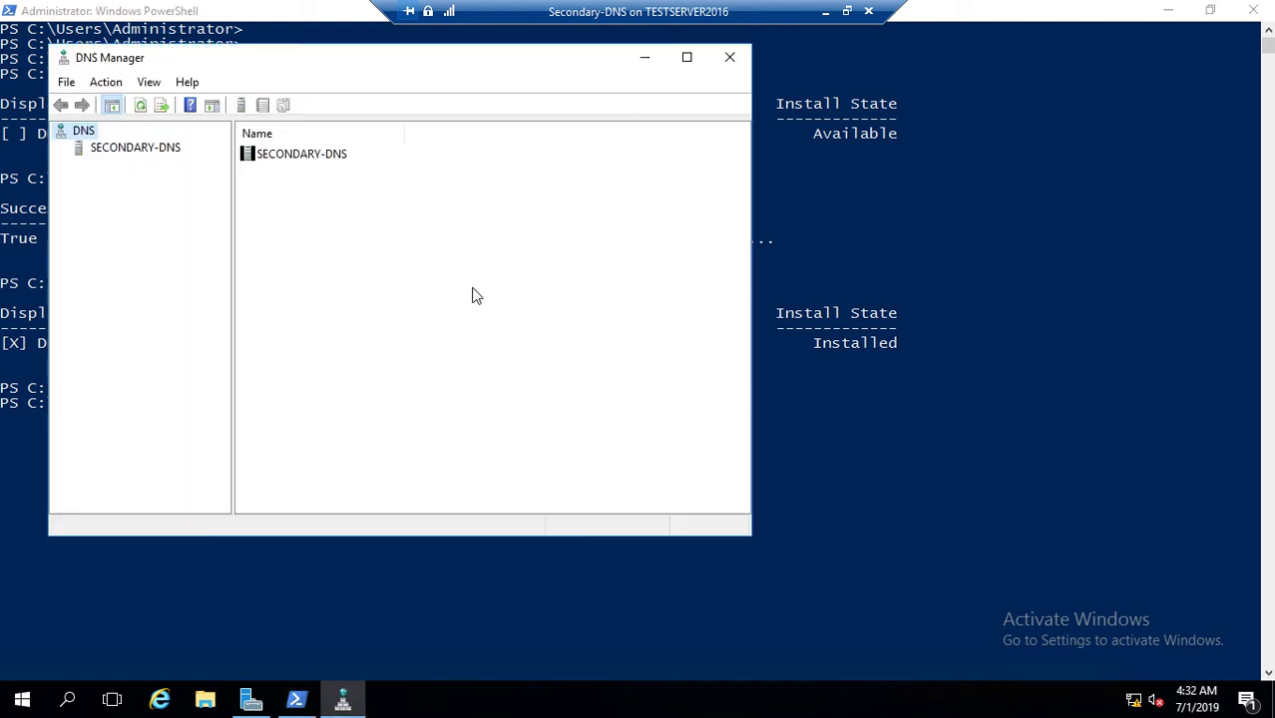
pyautogui.click(686, 57)
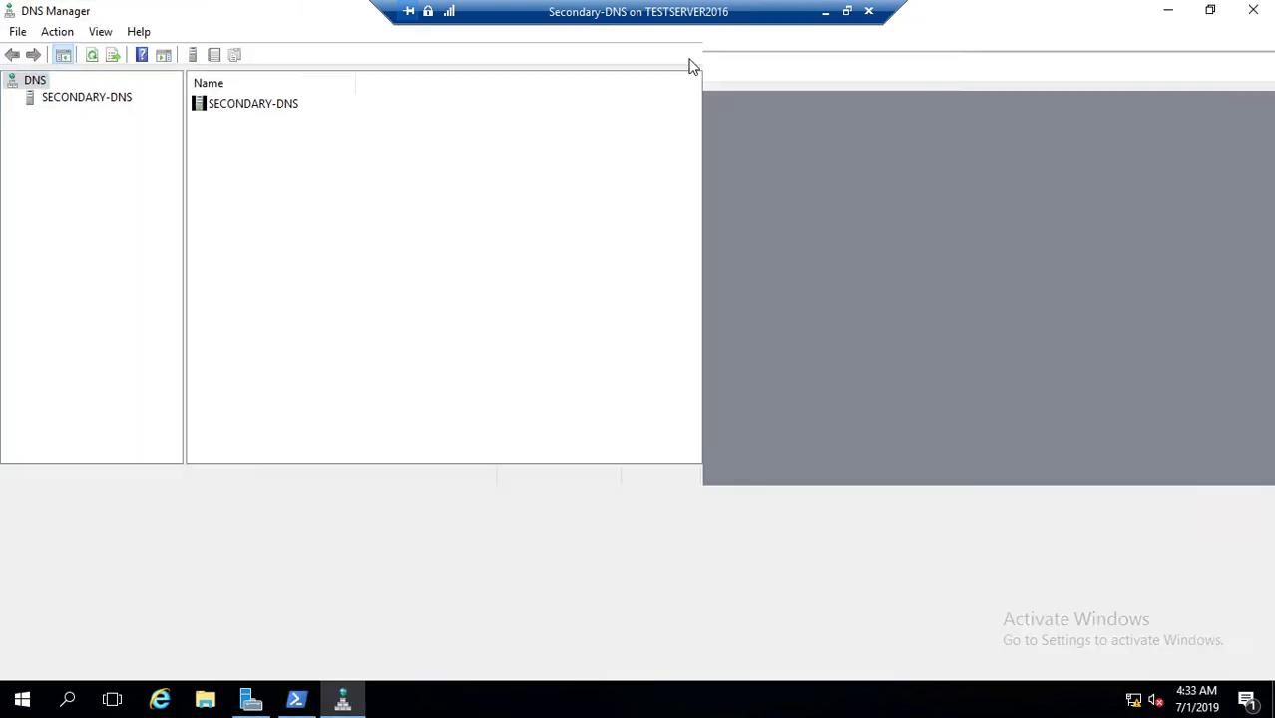
# Expand the SECONDARY-DNS server and examine its Forward Lookup Zones, Reverse Lookup Zones, Trust Points and Conditional Forwarders.
pyautogui.click(86, 99)
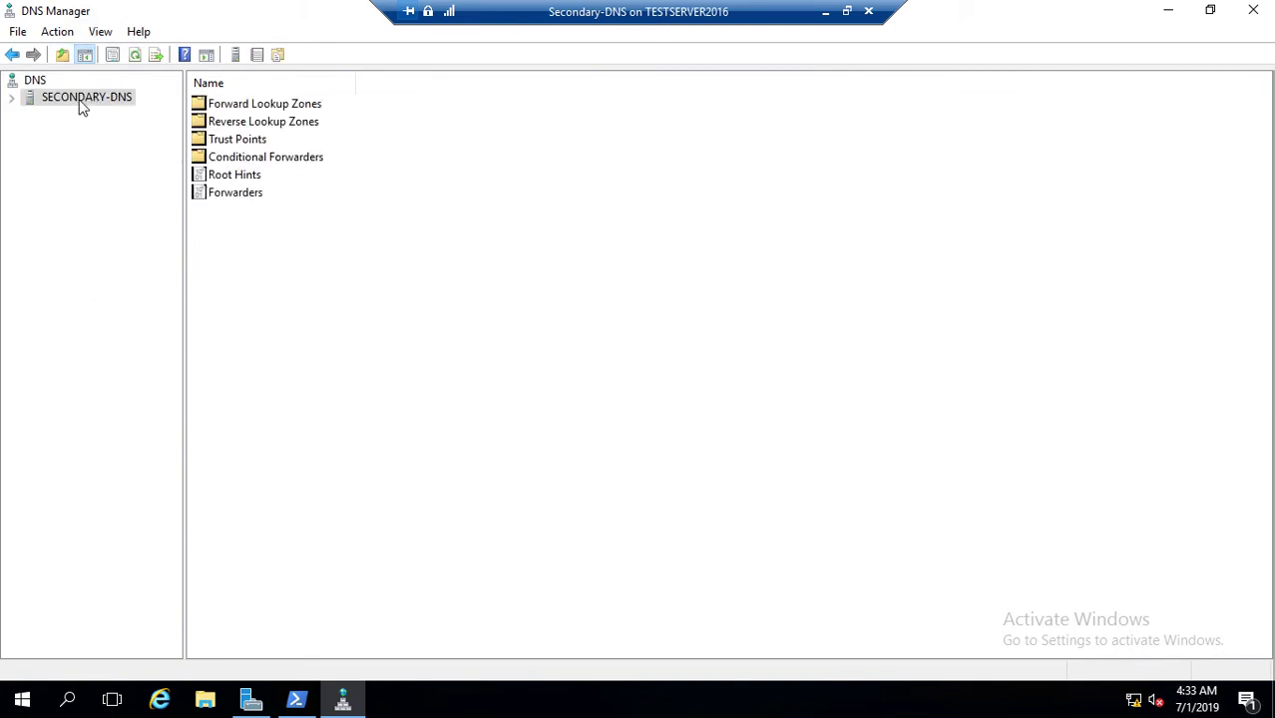
pyautogui.click(12, 98)
pyautogui.click(115, 116)
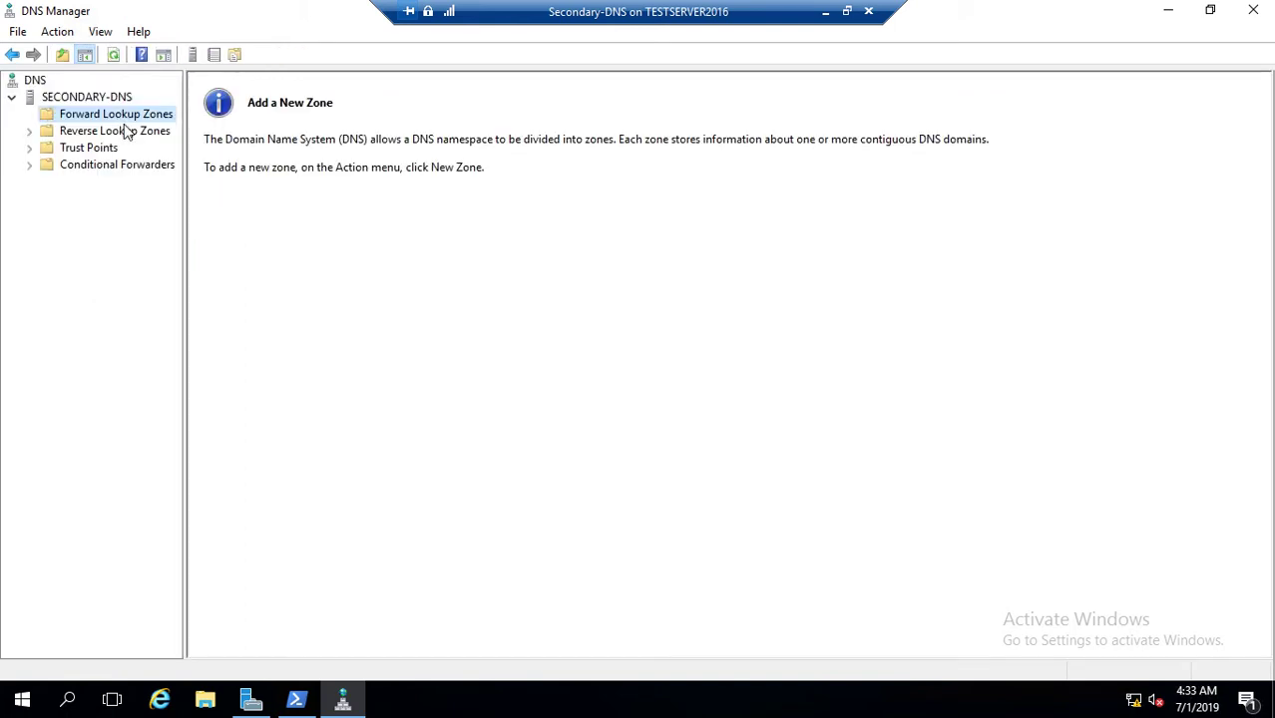
pyautogui.click(133, 134)
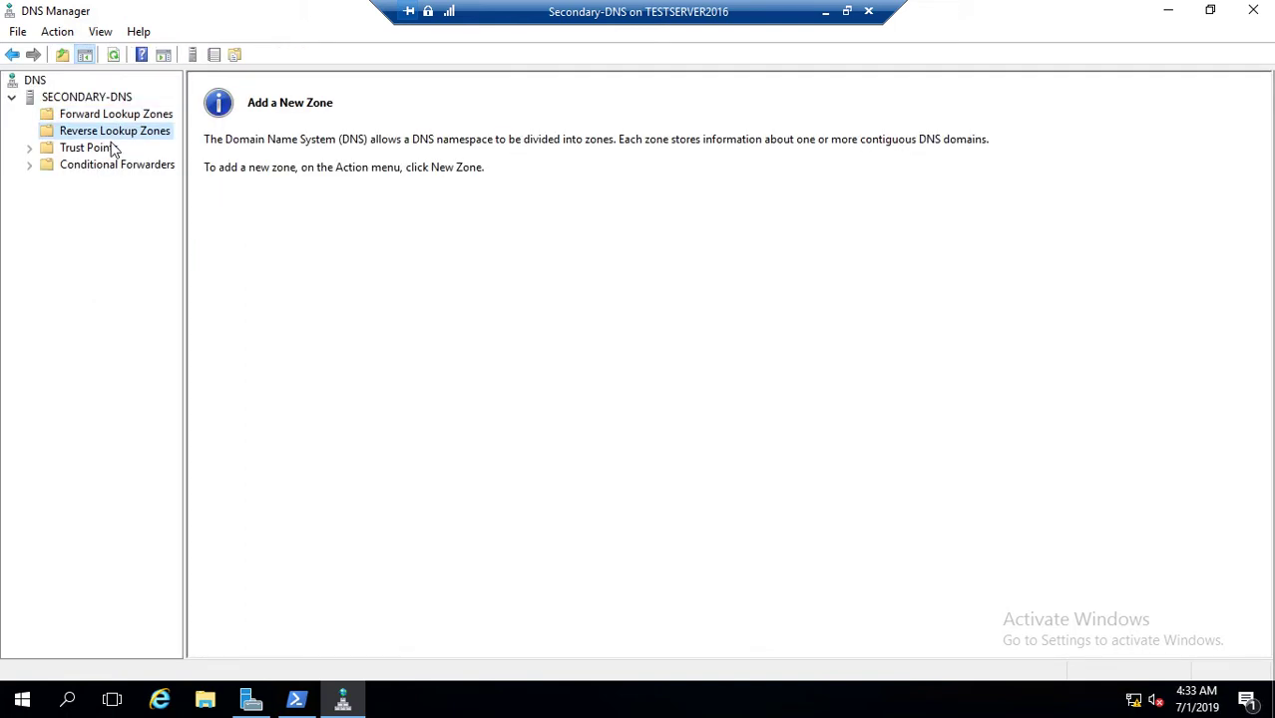
pyautogui.click(104, 148)
pyautogui.click(135, 170)
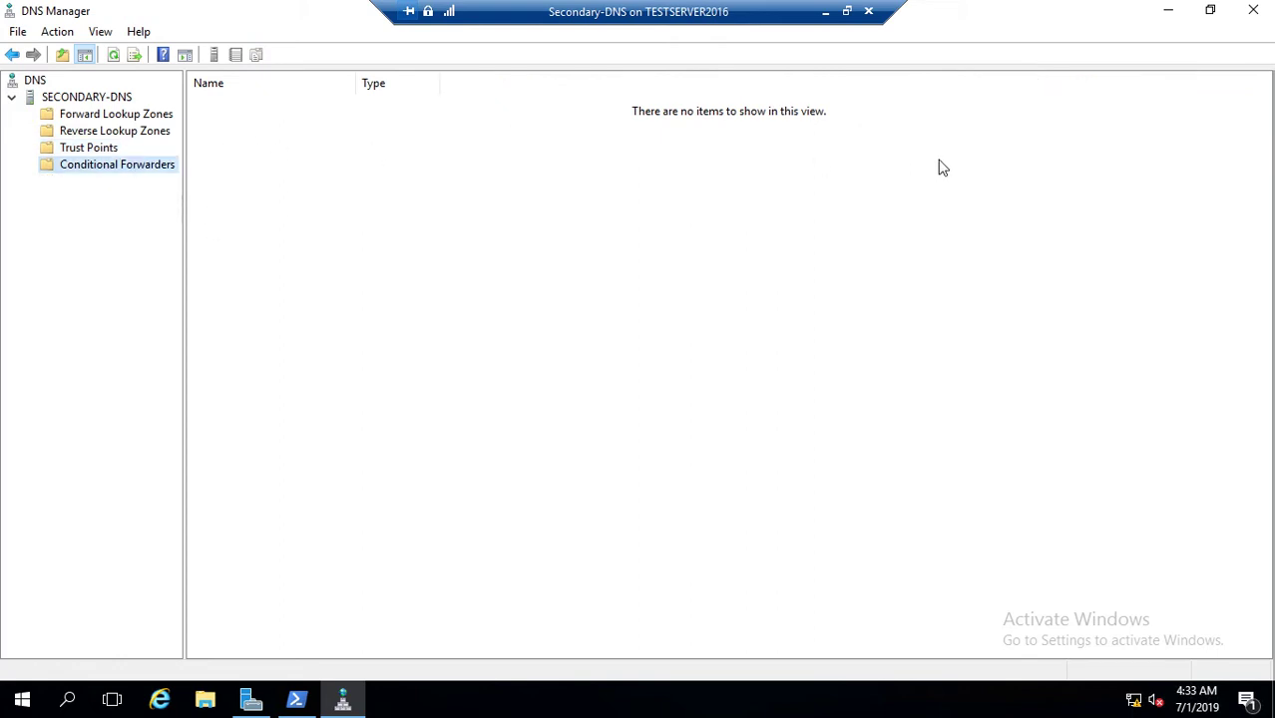
# Close DNS Manager and the virtual machine connection, and turn off the Secondary-DNS virtual machine in Hyper-V Manager.
pyautogui.click(1254, 11)
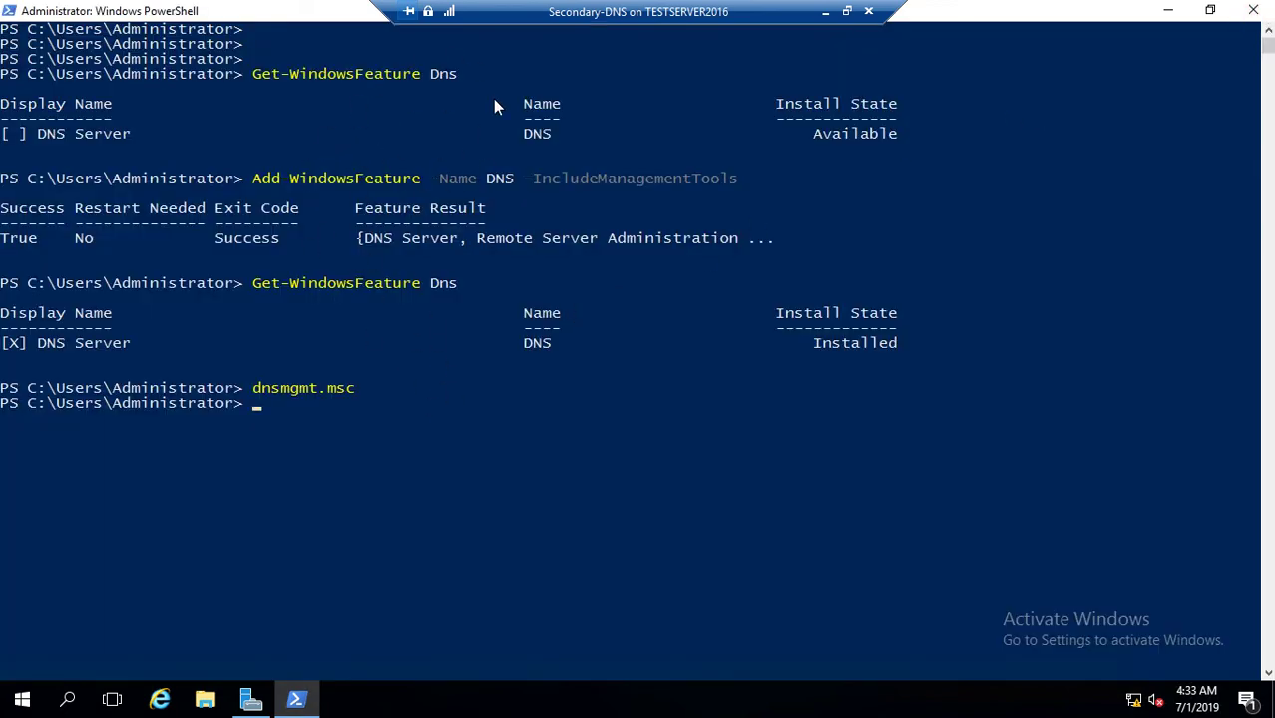
pyautogui.click(868, 11)
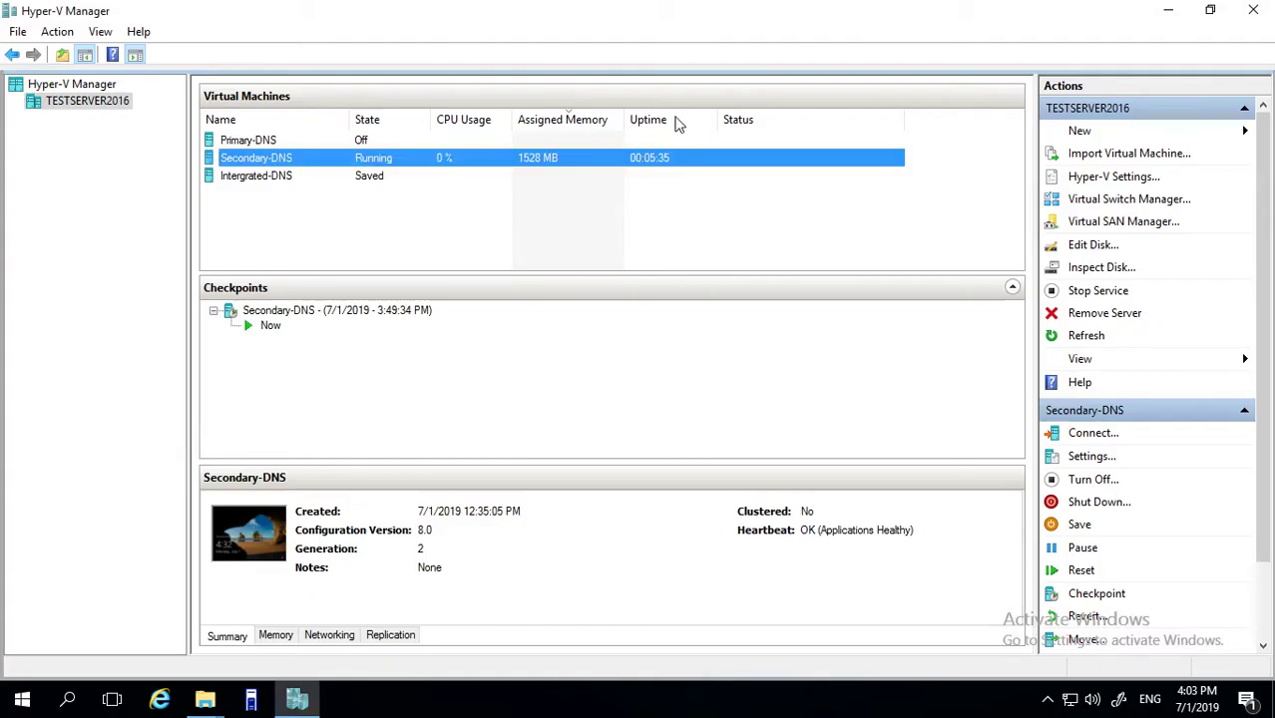
pyautogui.rightClick(356, 162)
pyautogui.click(429, 230)
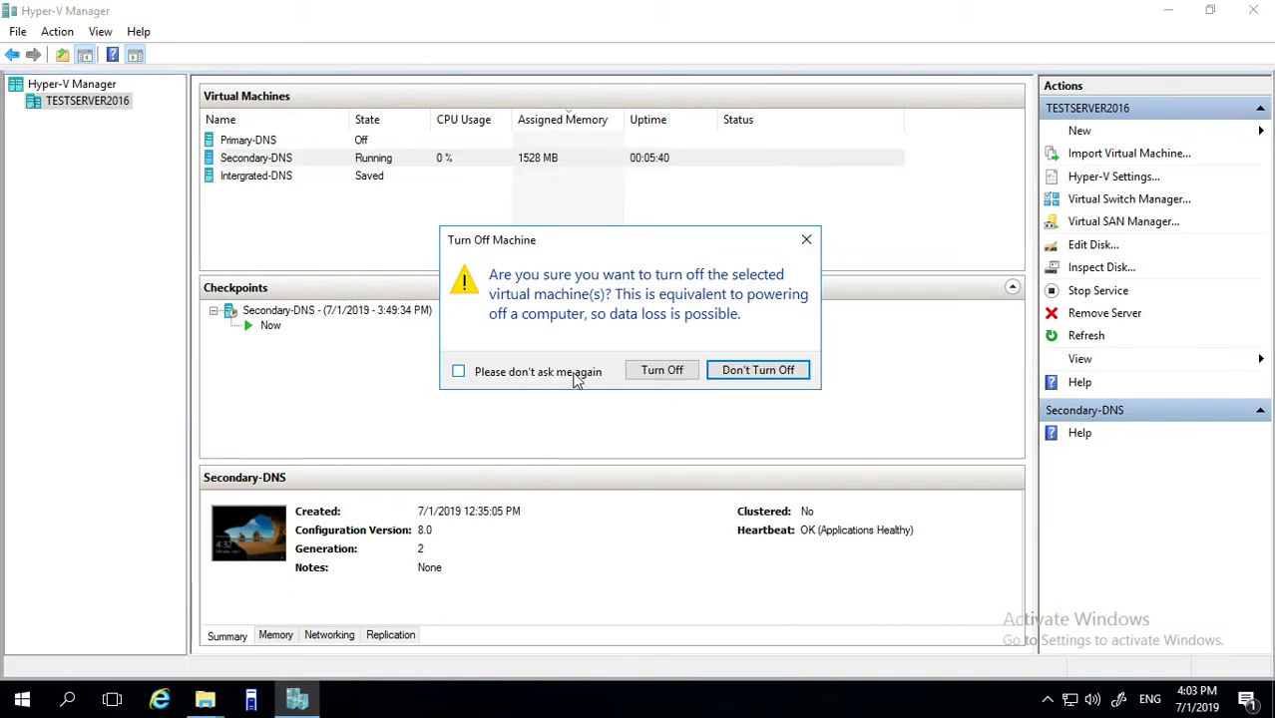
pyautogui.click(653, 370)
# Connect to the Intergrated-DNS virtual machine from Hyper-V Manager.
pyautogui.click(284, 179)
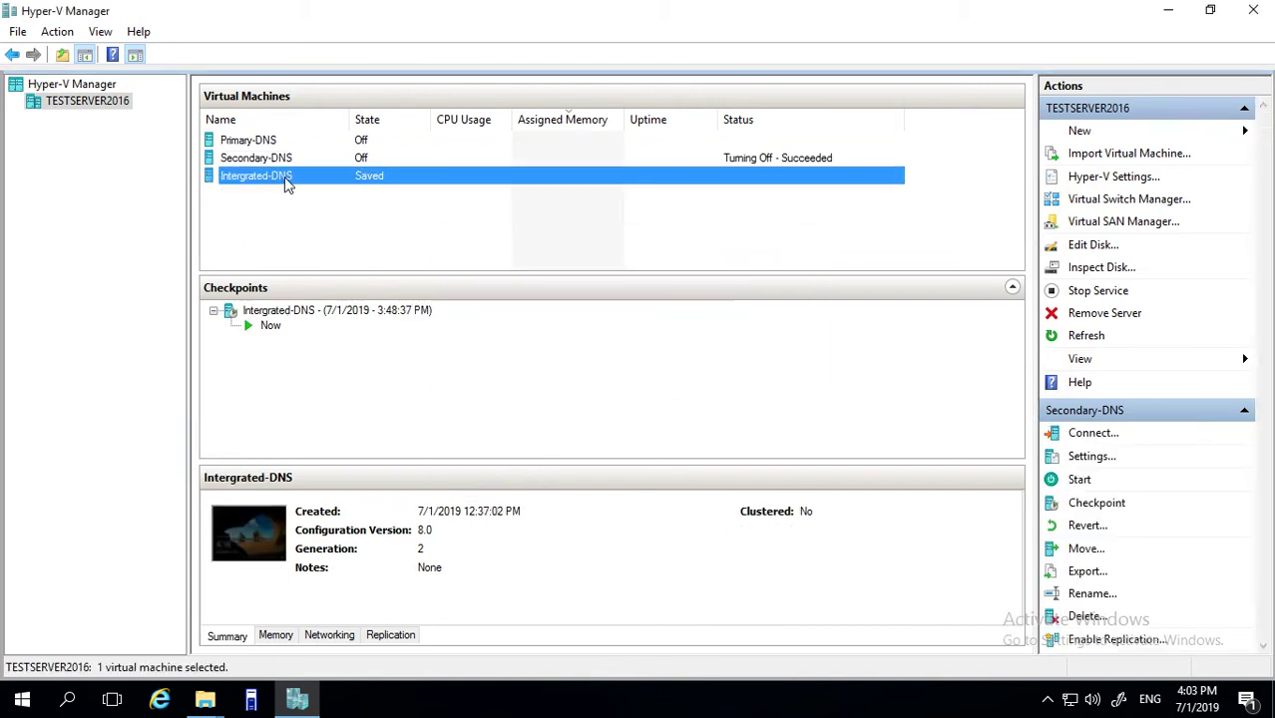
pyautogui.rightClick(296, 177)
pyautogui.click(346, 190)
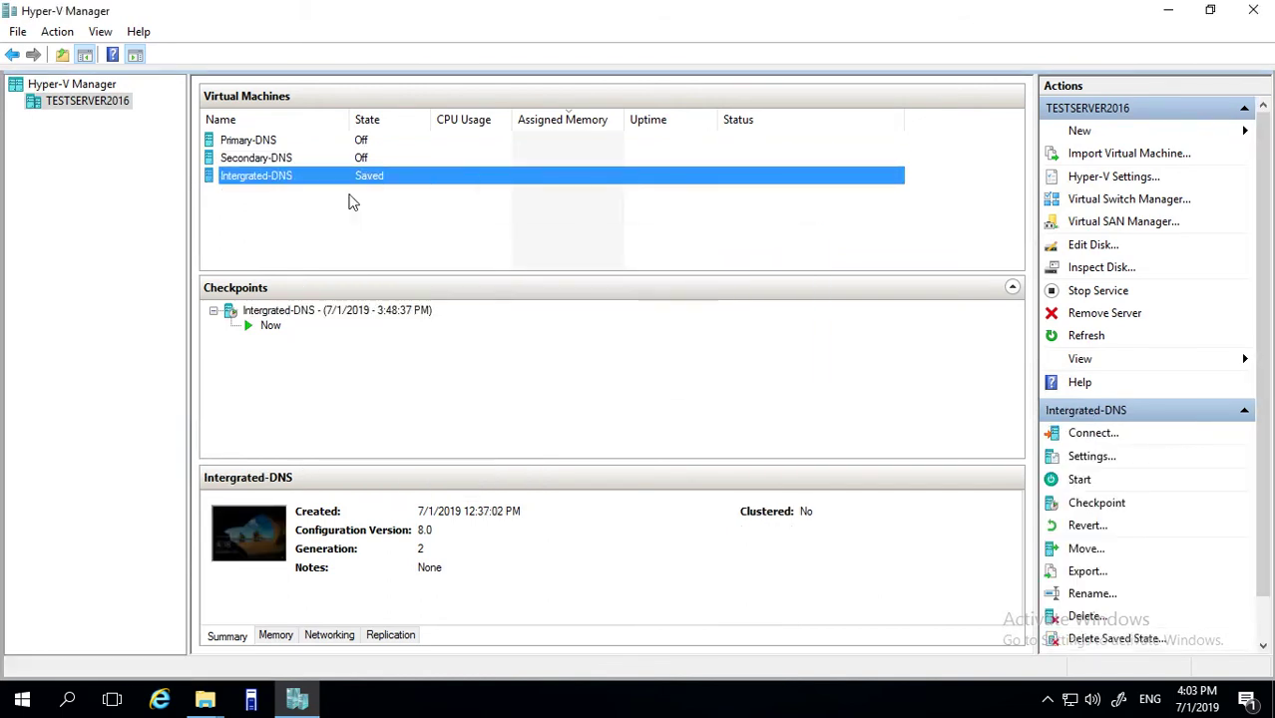
# Start the Intergrated-DNS virtual machine and switch its connection window to full screen.
pyautogui.moveTo(327, 192); pyautogui.dragTo(736, 135)
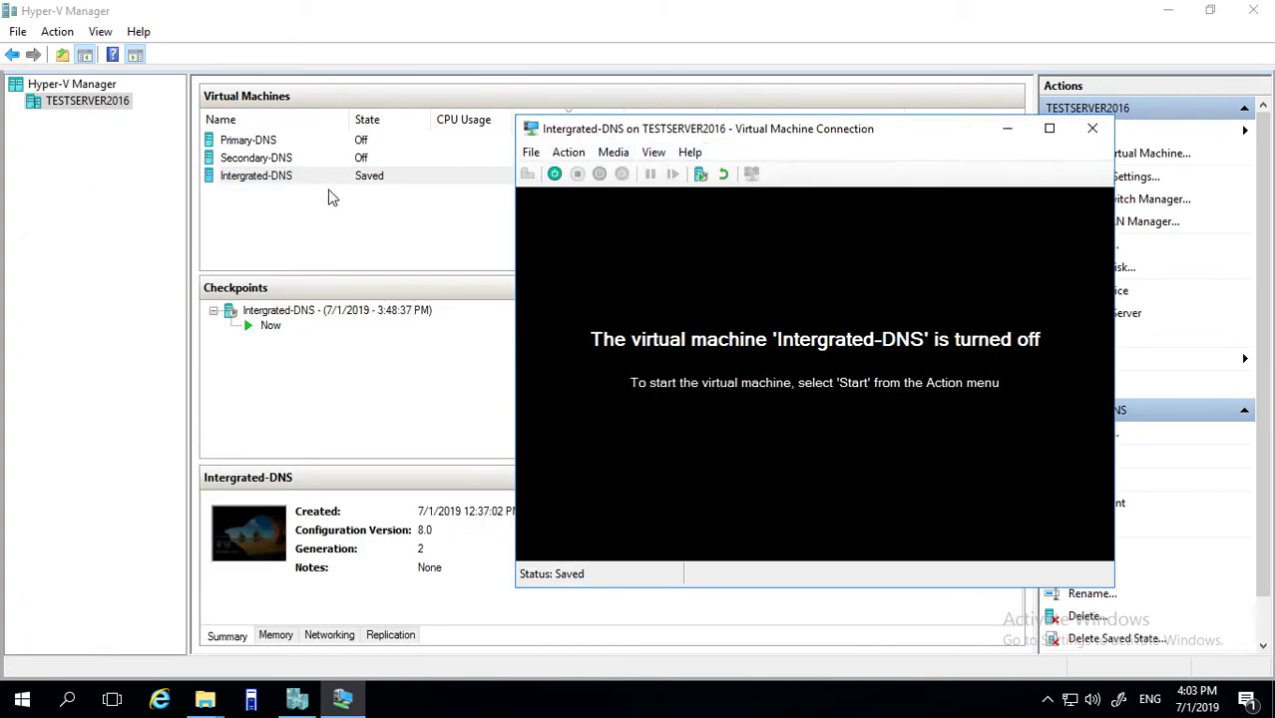
pyautogui.click(556, 174)
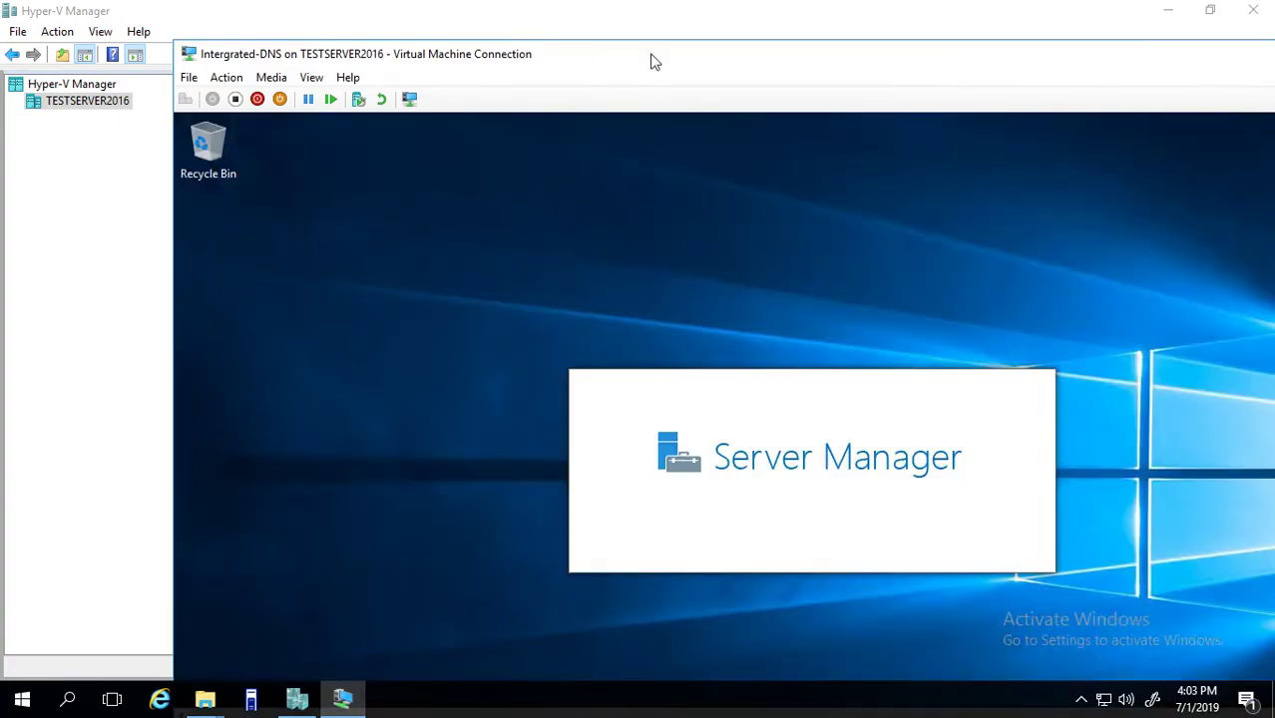
pyautogui.doubleClick(654, 62)
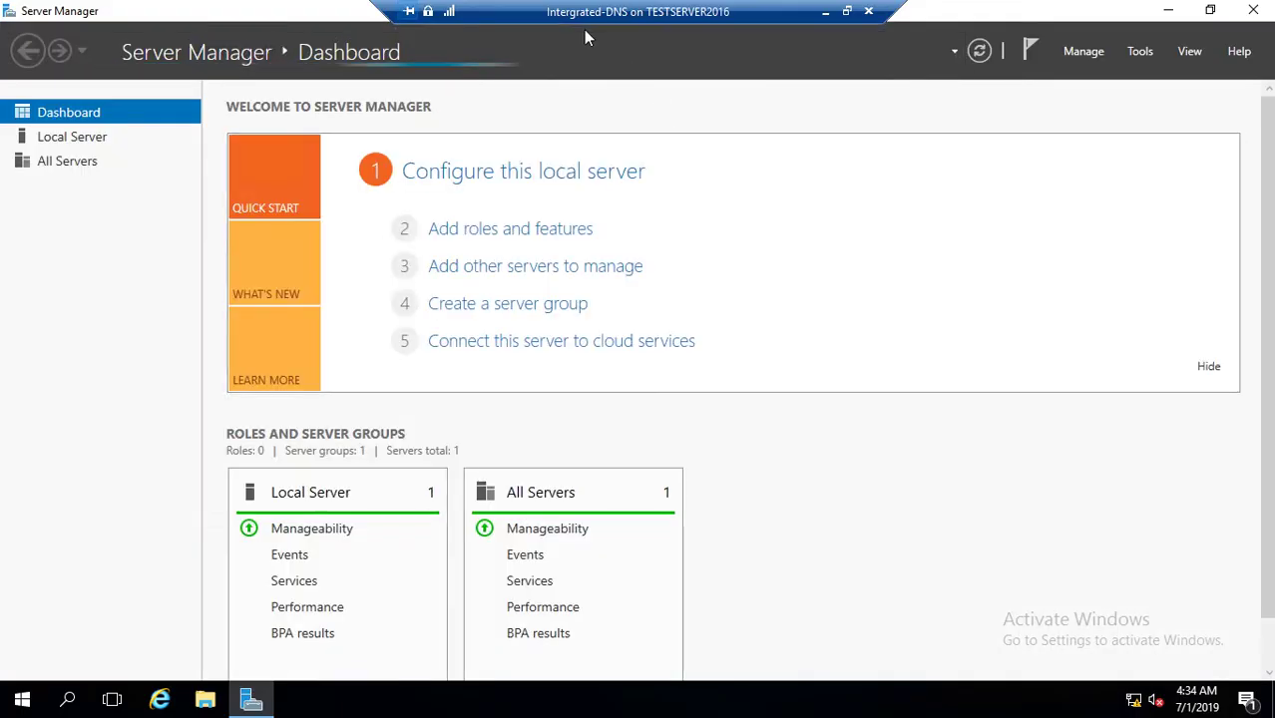
# View the Local Server properties, and start adding roles with a role-based or feature-based installation on server DC-DNS.
pyautogui.click(97, 146)
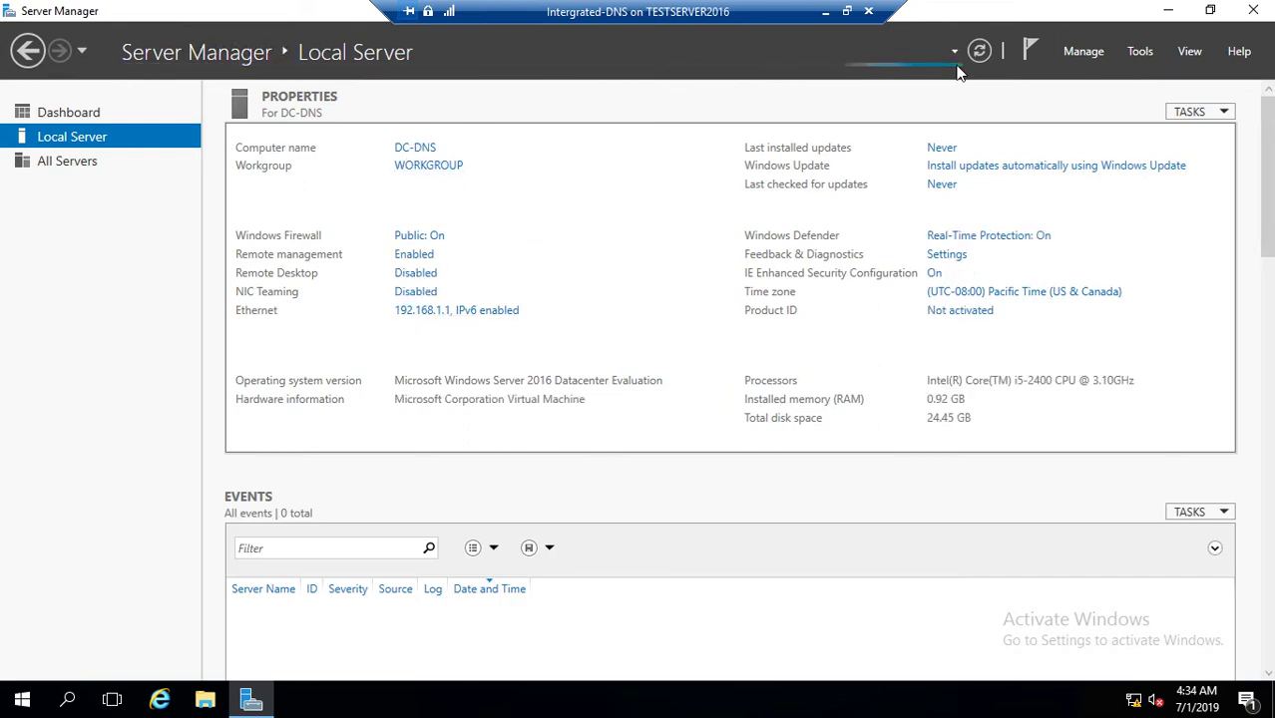
pyautogui.click(1080, 53)
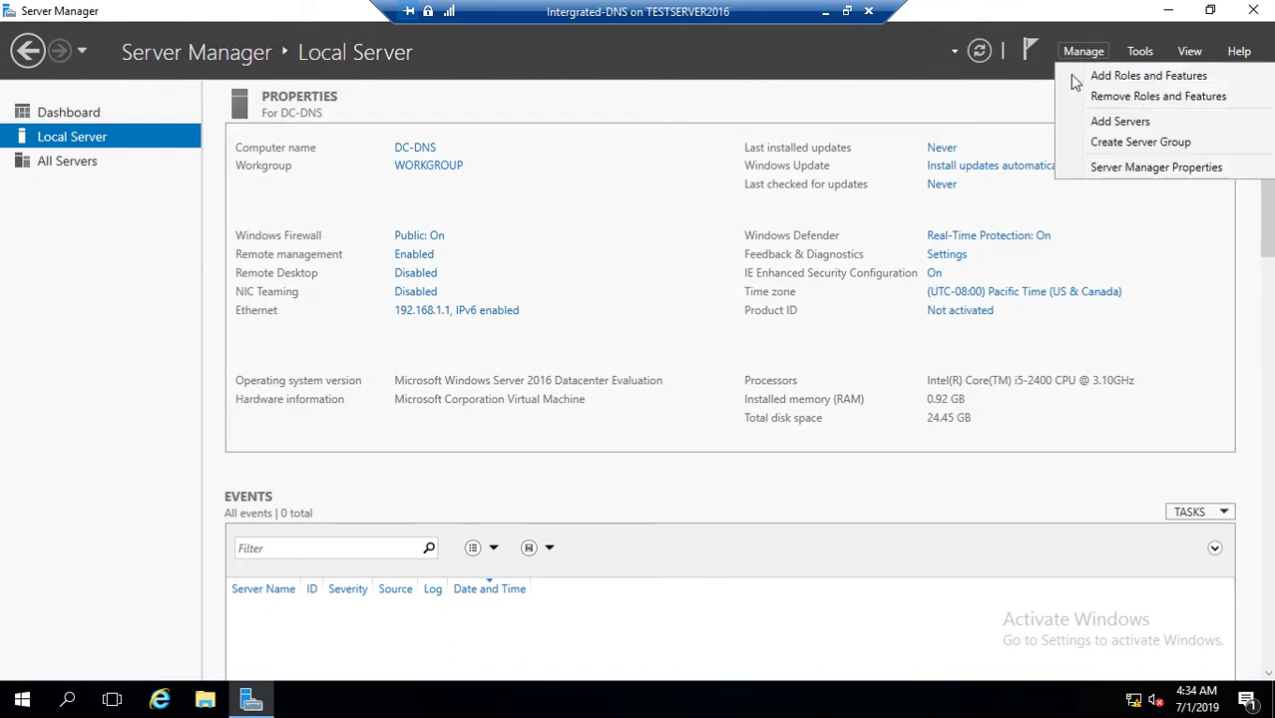
pyautogui.click(1113, 82)
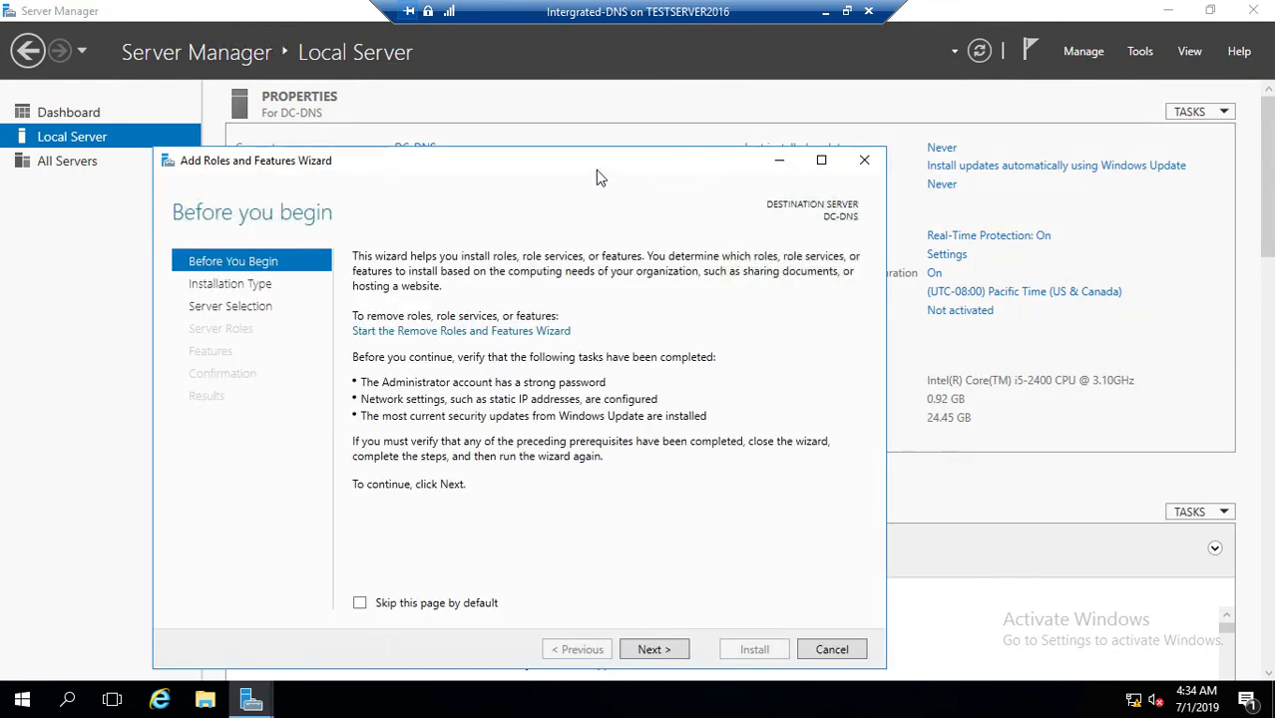
pyautogui.moveTo(596, 170); pyautogui.dragTo(772, 66)
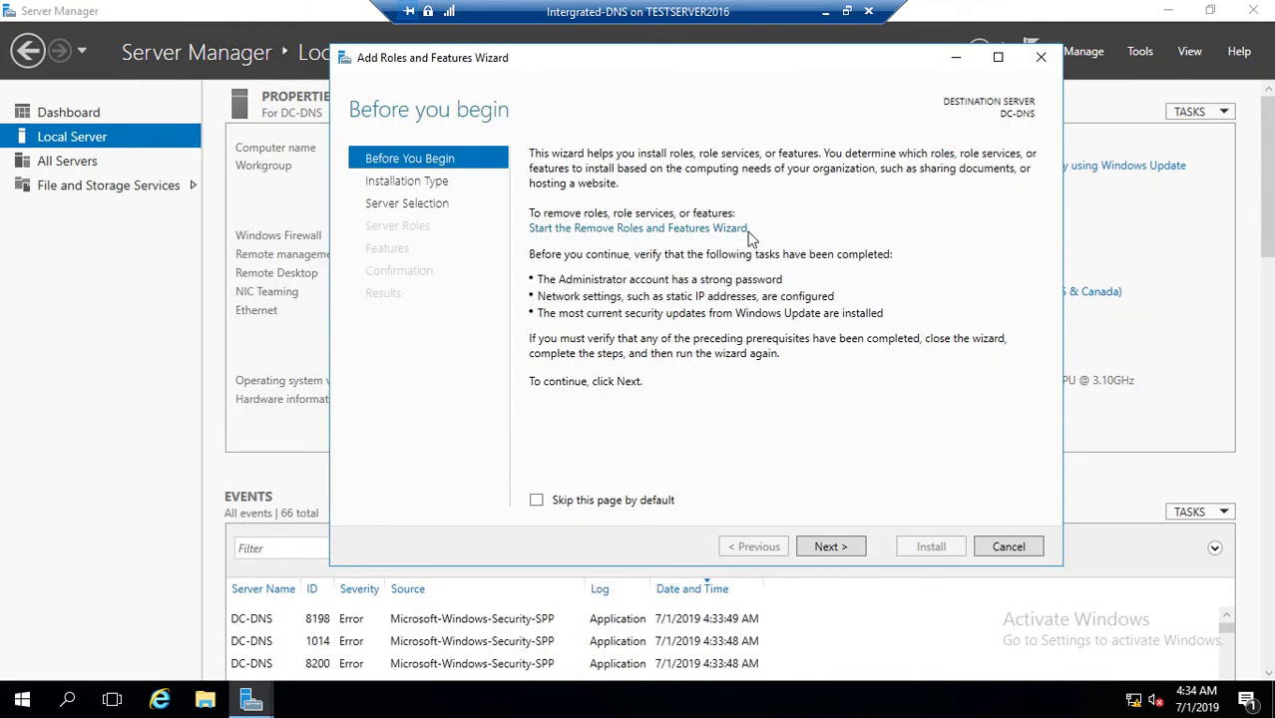
pyautogui.click(827, 547)
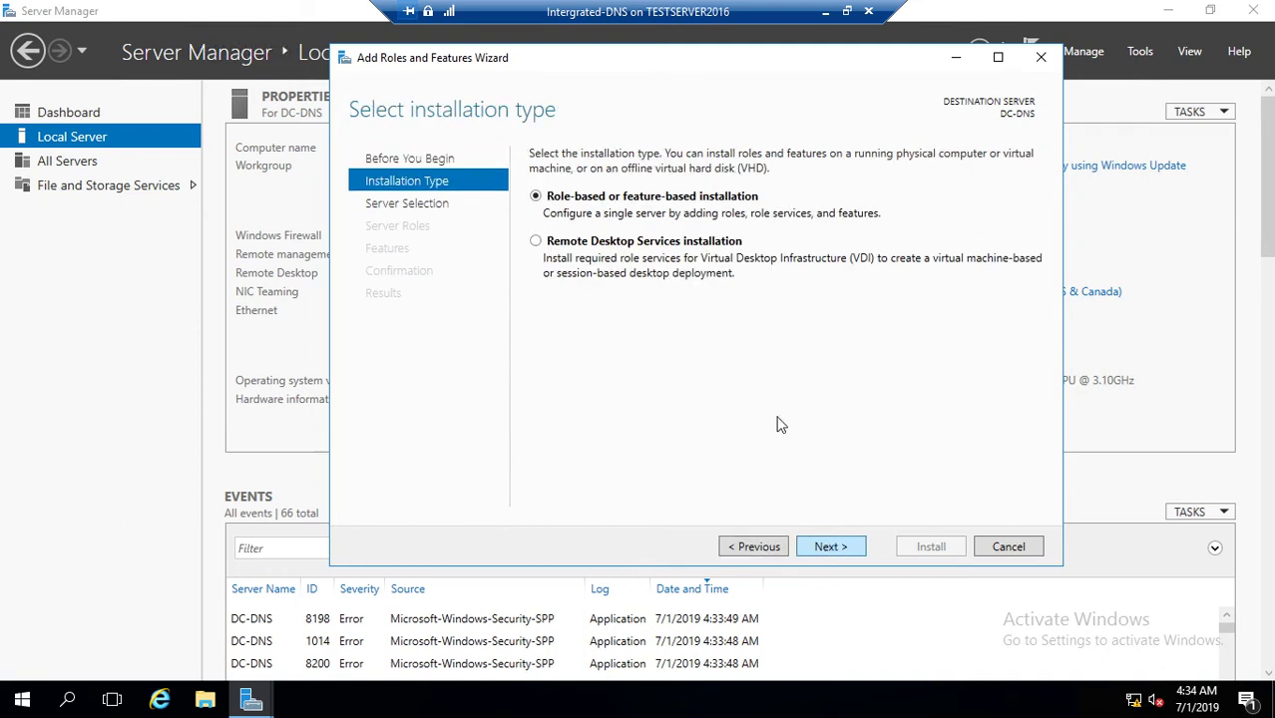
pyautogui.click(831, 551)
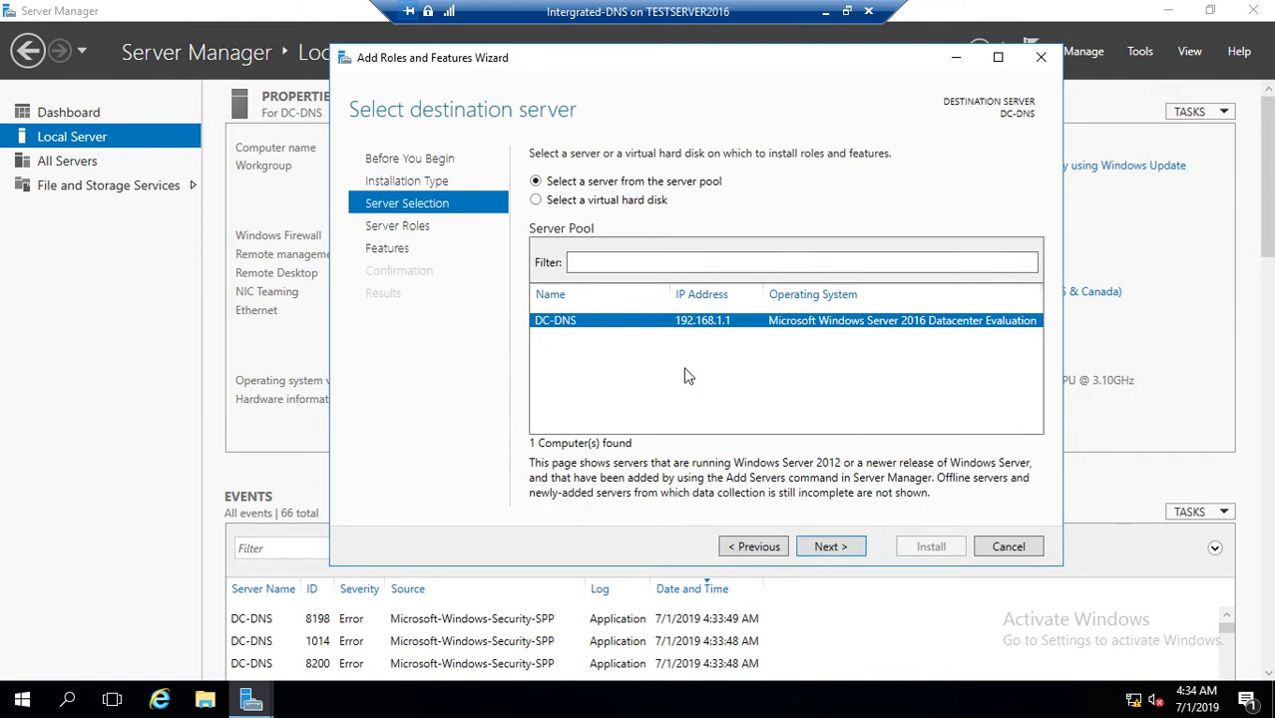
pyautogui.click(825, 546)
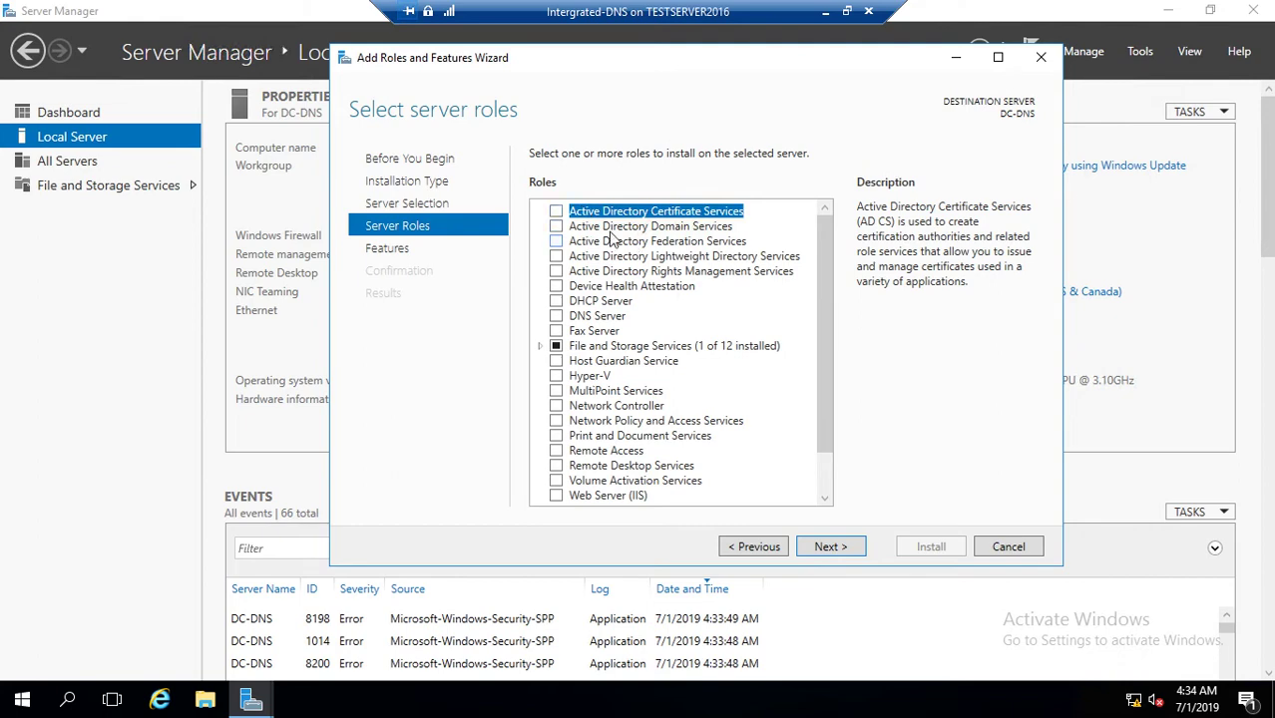
# Select the Active Directory Domain Services role with its required features and management tools, adding no further features.
pyautogui.click(555, 227)
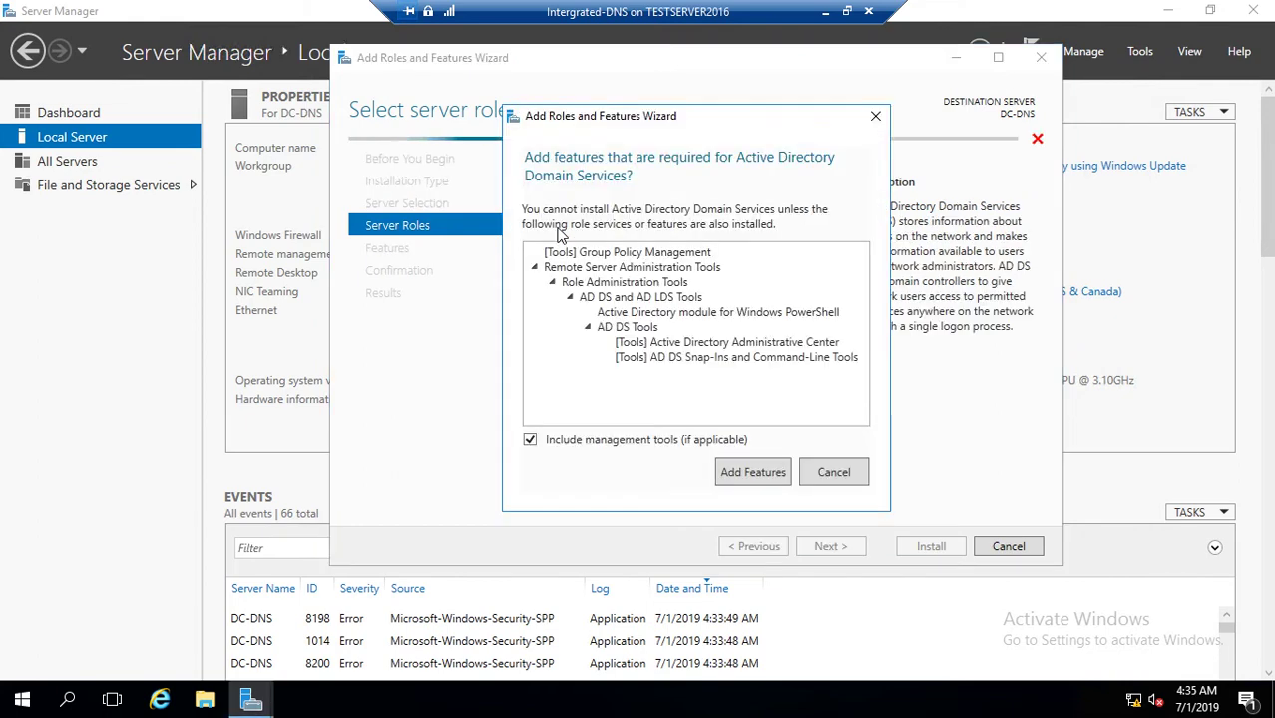
pyautogui.click(753, 473)
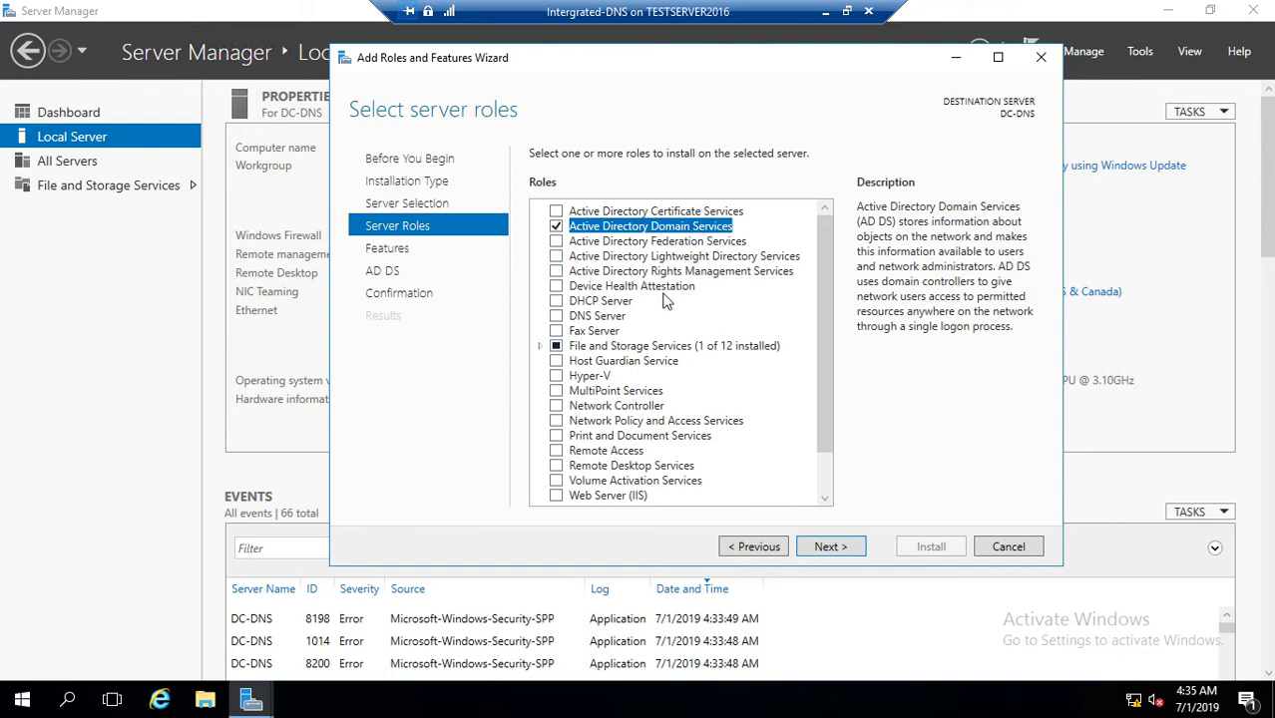
pyautogui.click(827, 548)
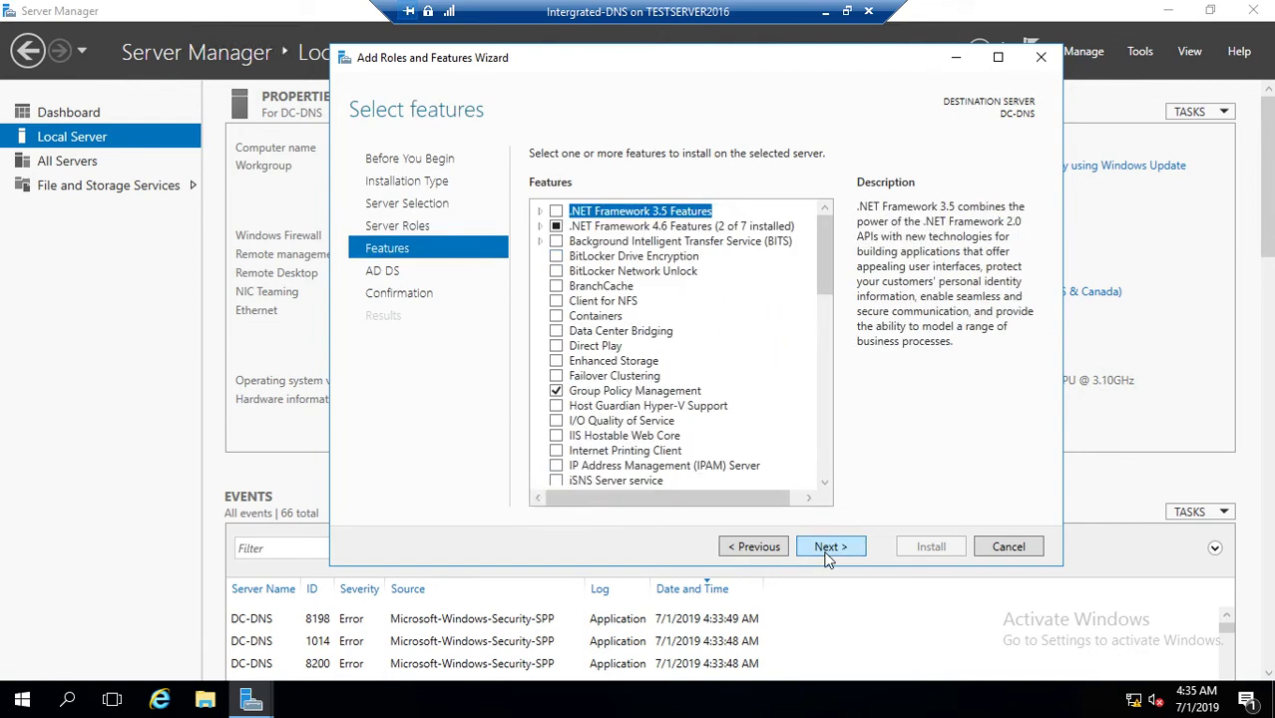
pyautogui.moveTo(825, 245); pyautogui.dragTo(826, 414)
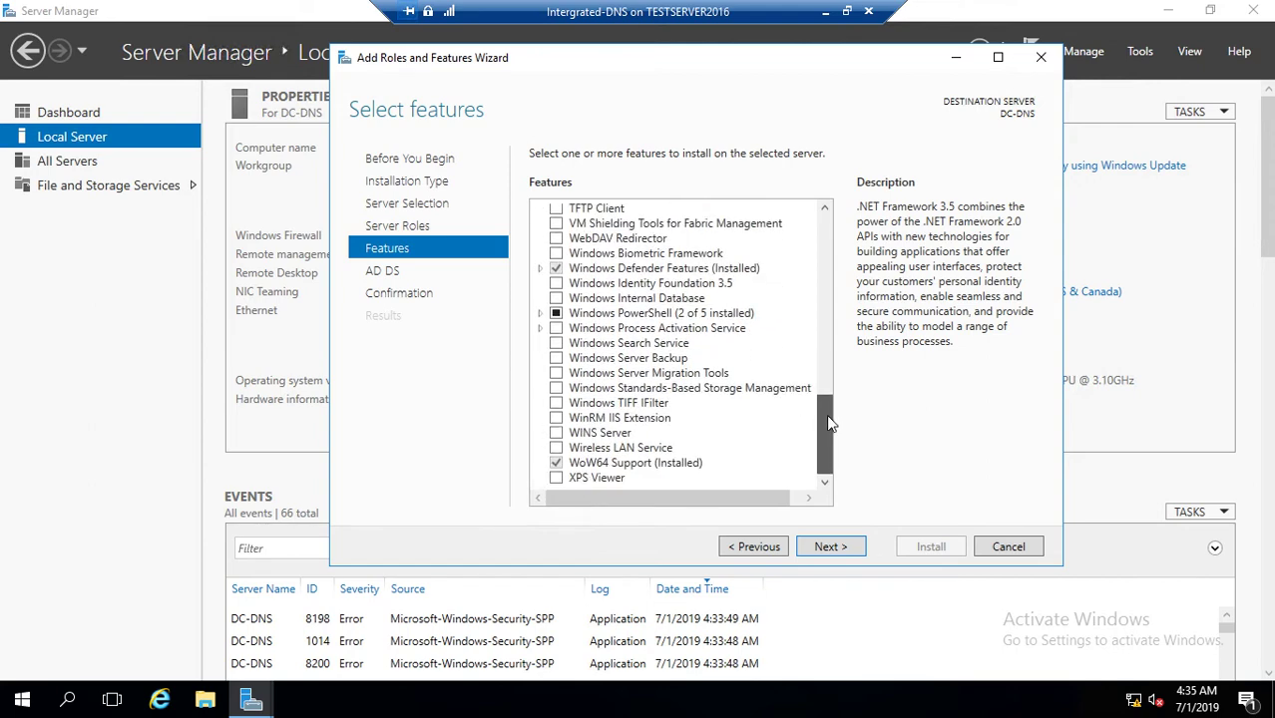
pyautogui.click(837, 552)
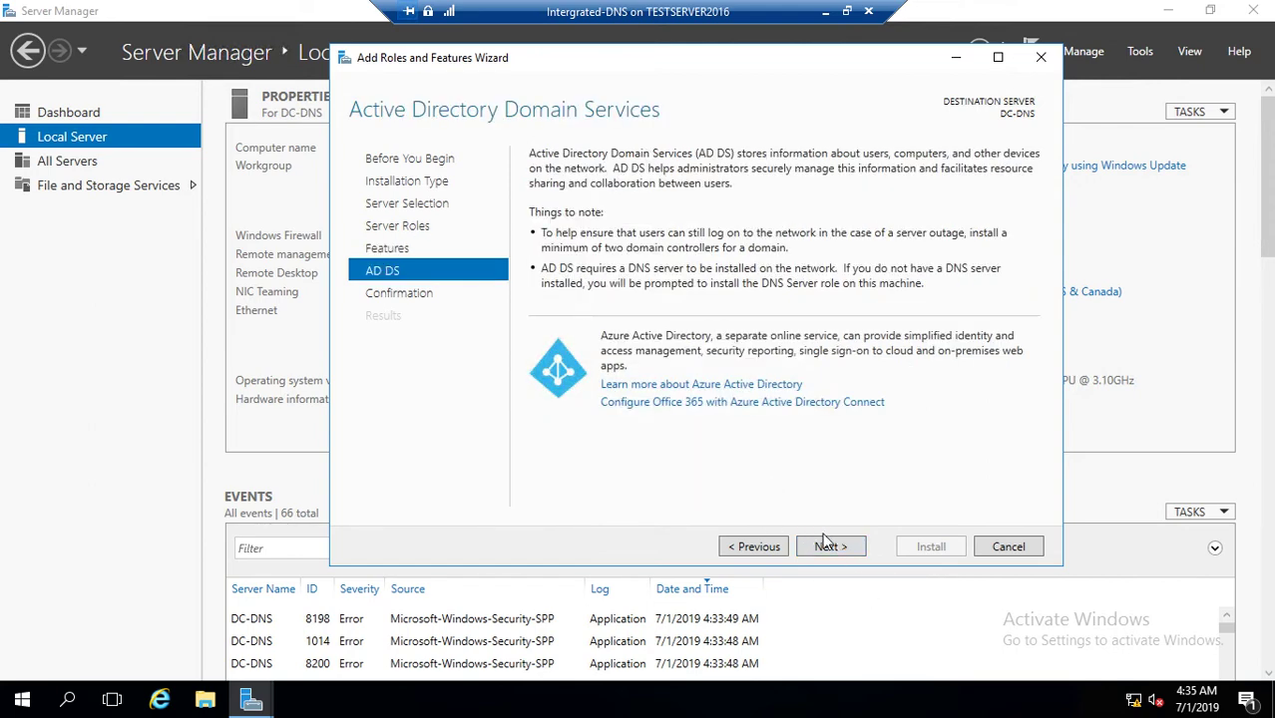
# Allow an automatic restart if required, install Active Directory Domain Services, and close the wizard once installation finishes.
pyautogui.click(830, 548)
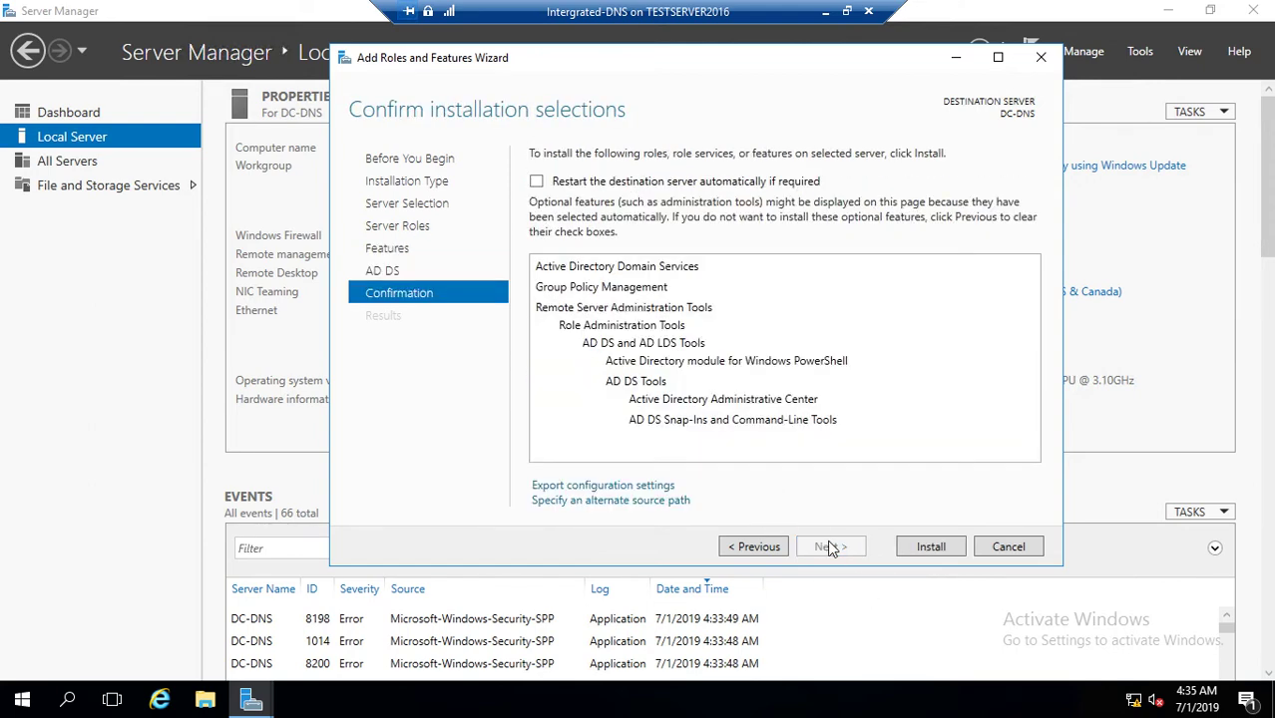
pyautogui.click(606, 184)
pyautogui.click(698, 417)
pyautogui.click(930, 548)
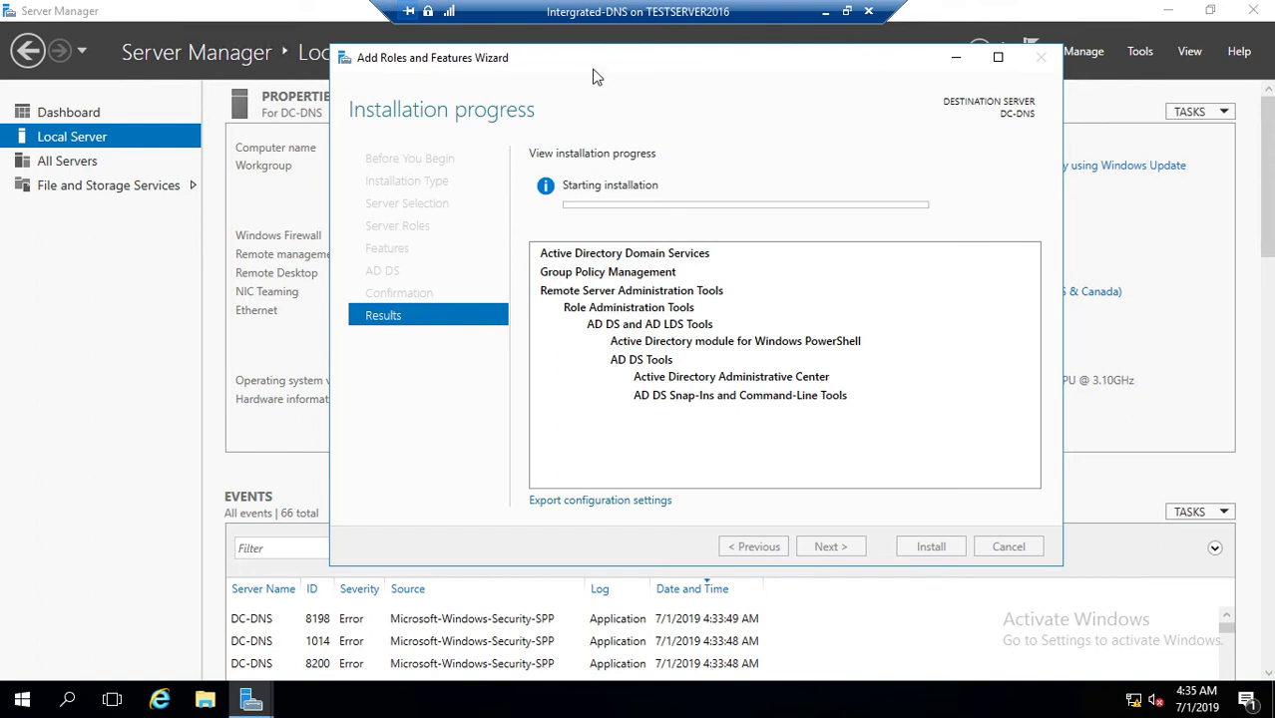
pyautogui.moveTo(592, 70); pyautogui.dragTo(521, 62)
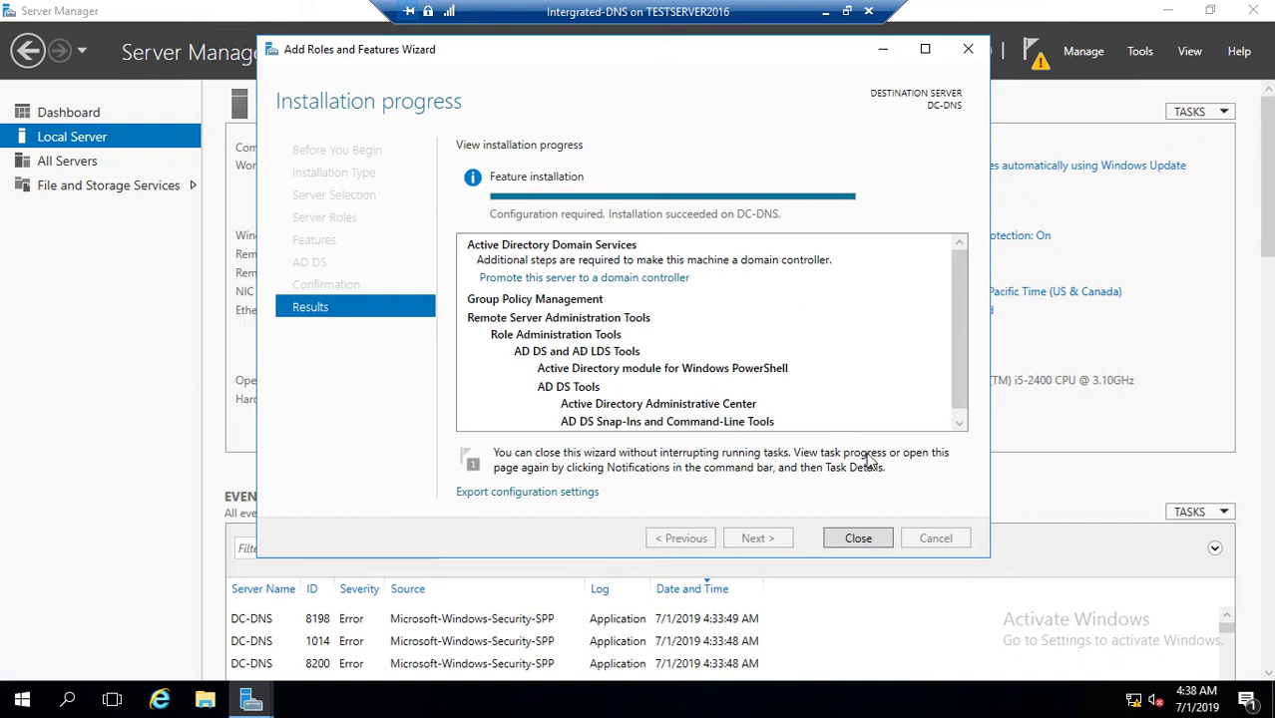
pyautogui.click(864, 539)
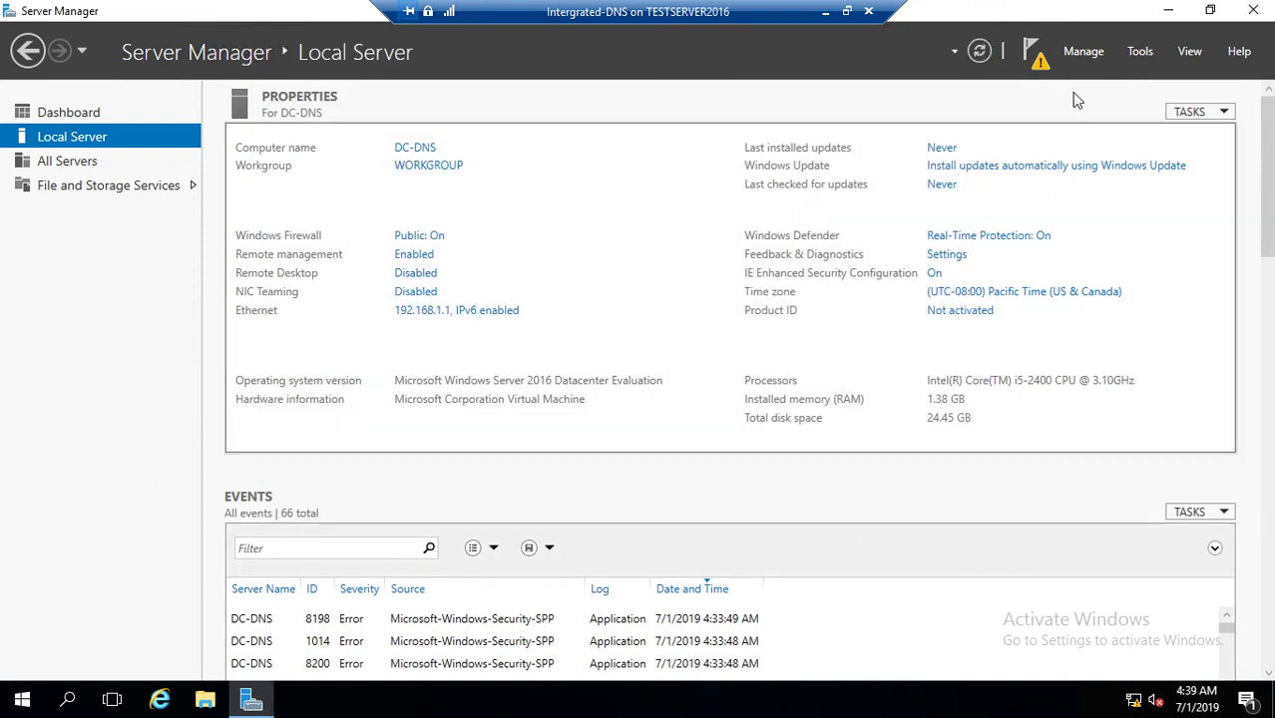
# Start promoting the server to a domain controller, adding a new forest with root domain name salam.edu.
pyautogui.click(1037, 62)
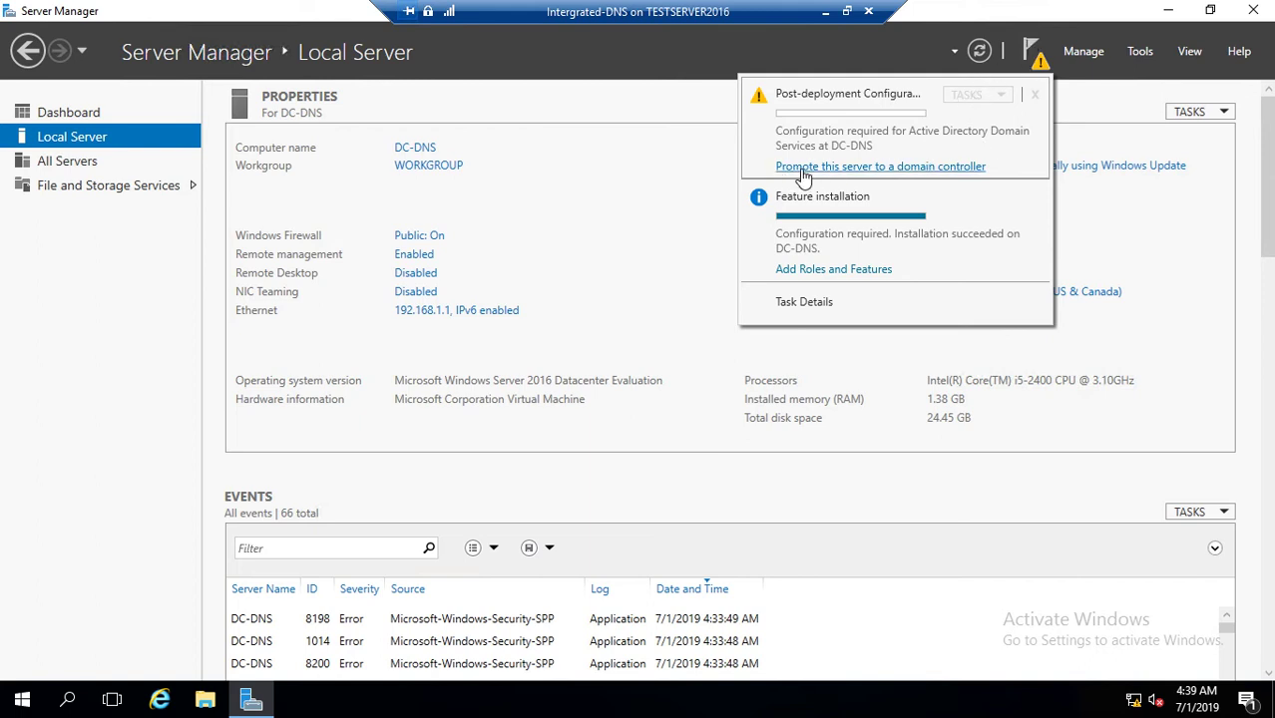
pyautogui.click(891, 168)
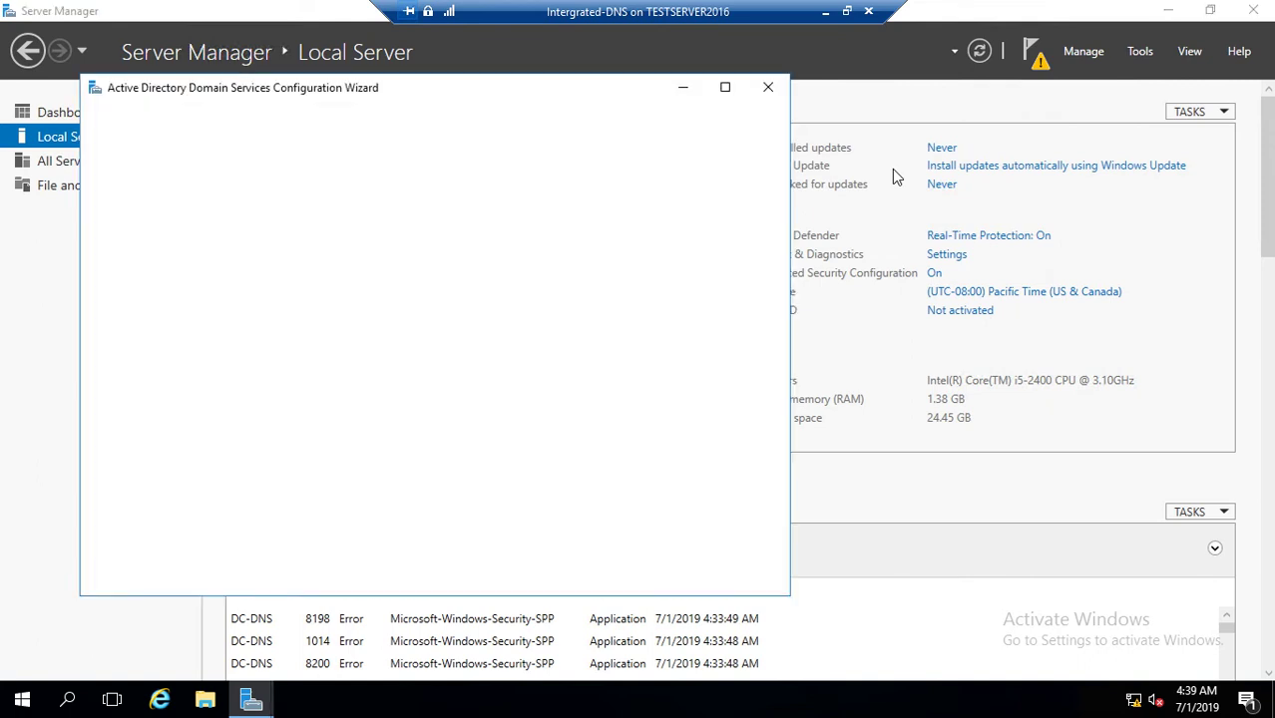
pyautogui.click(480, 239)
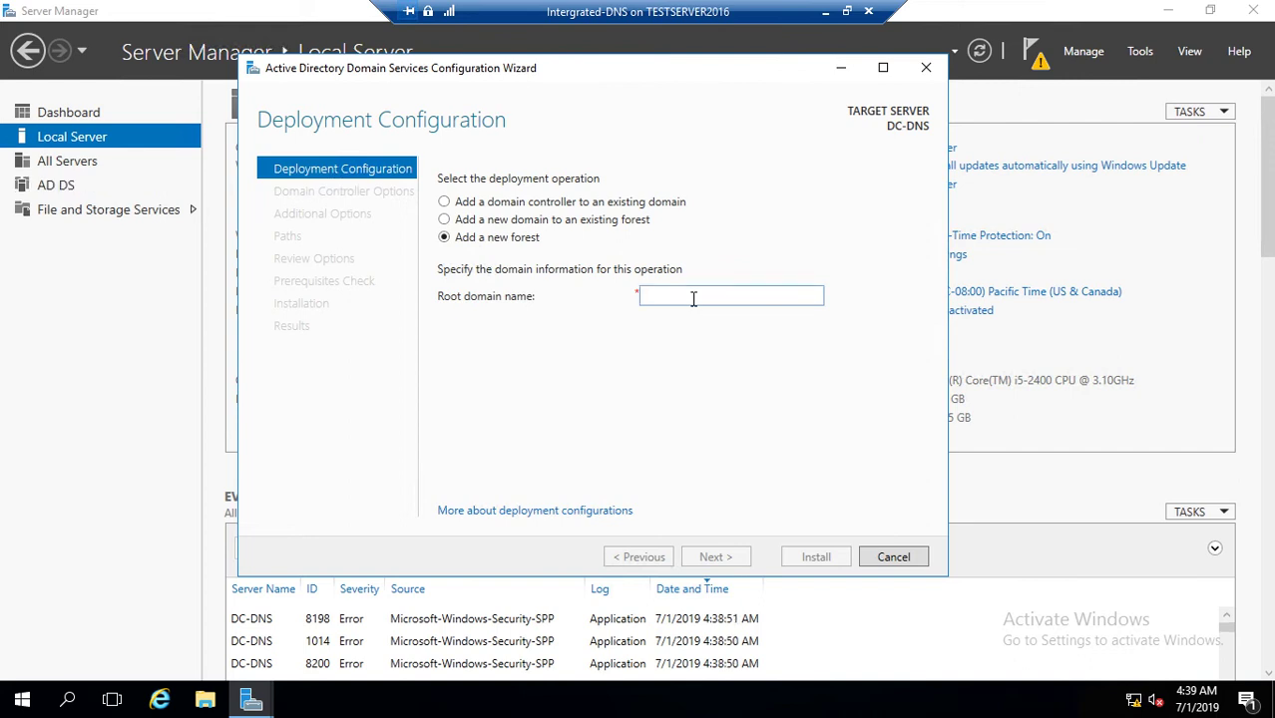
pyautogui.write('salam.edu')
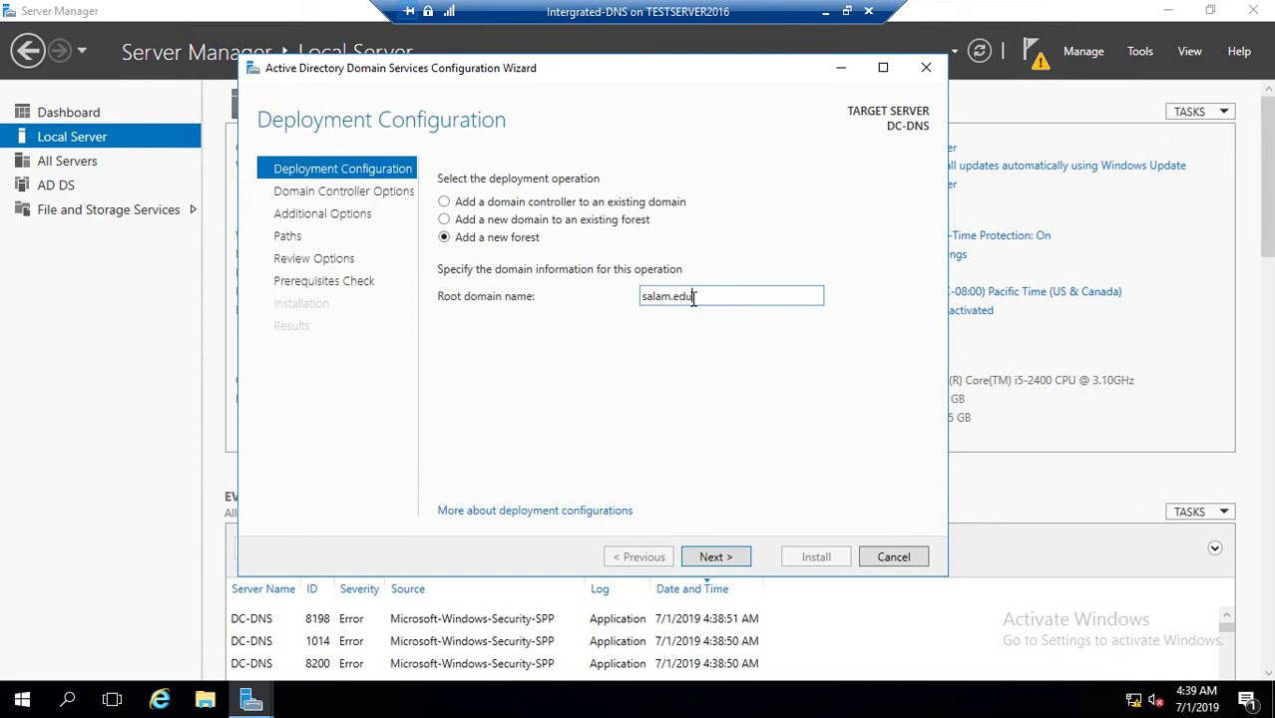
pyautogui.click(712, 556)
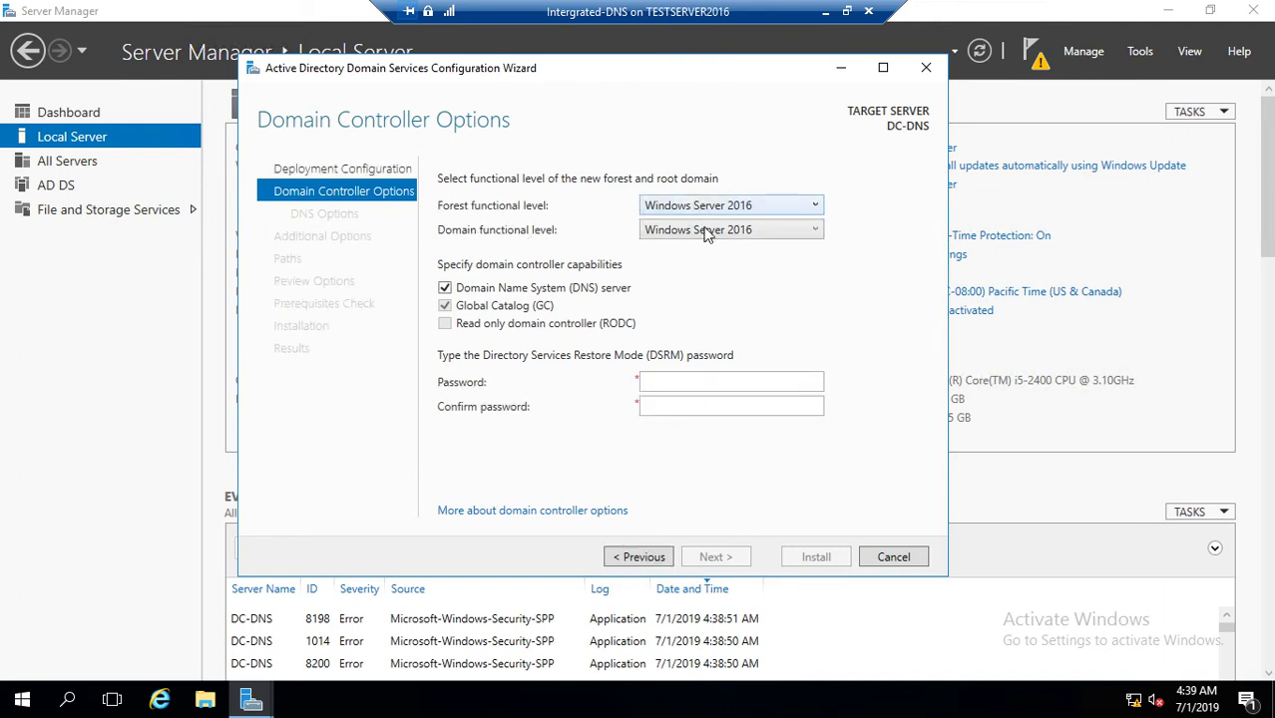
# Enter and confirm the Directory Services Restore Mode password, keeping the Windows Server 2016 functional levels and DNS server capability.
pyautogui.click(656, 381)
pyautogui.write('••')
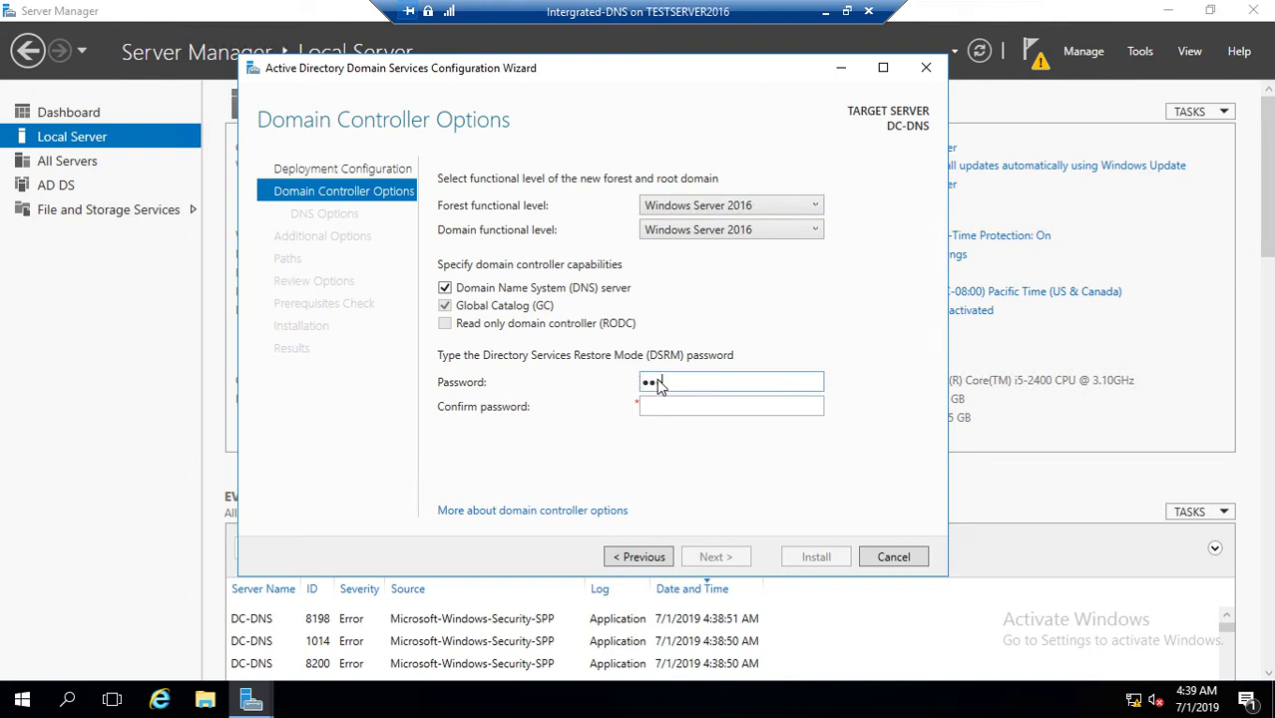
pyautogui.write('•••••••')
pyautogui.press('Tab')
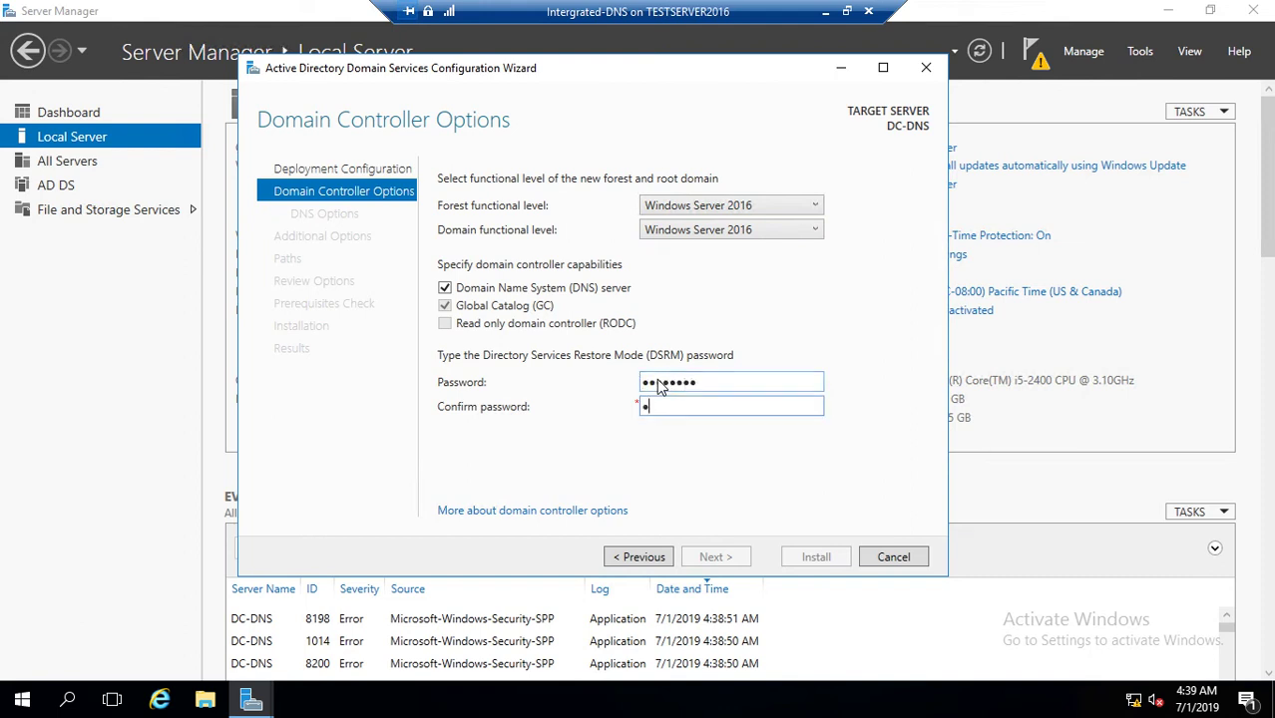
pyautogui.write('••••••••')
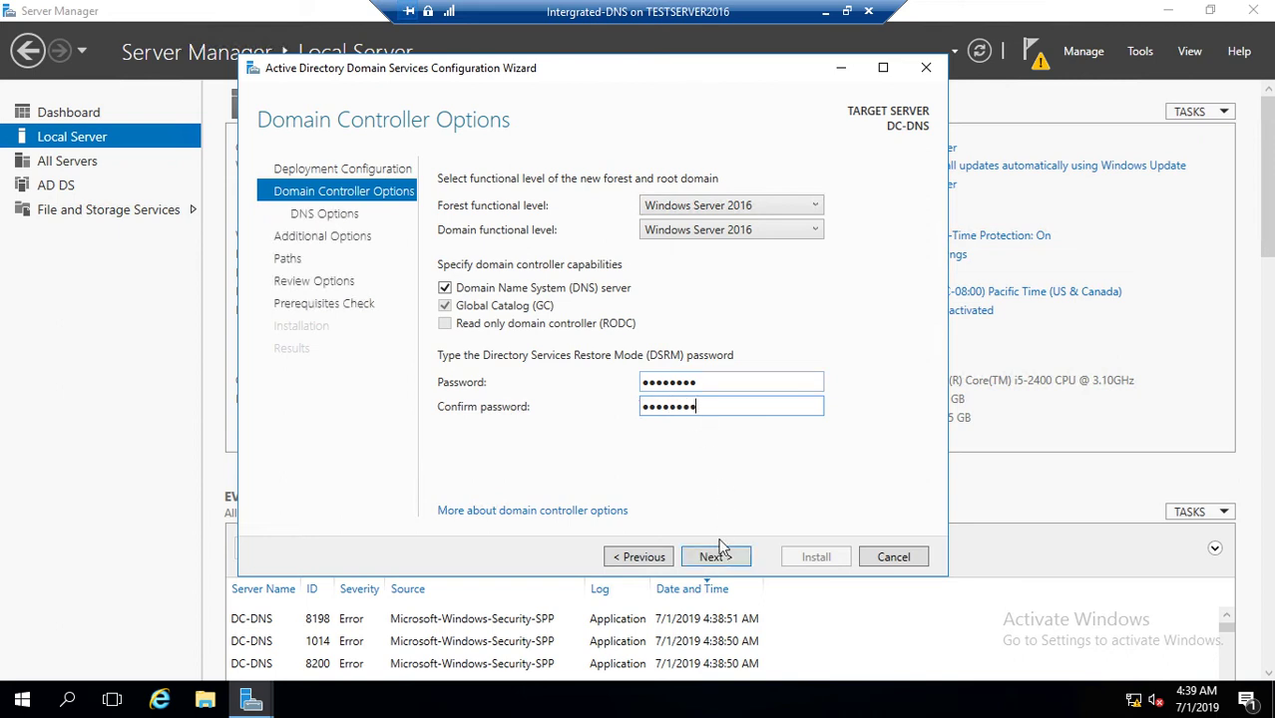
pyautogui.click(715, 556)
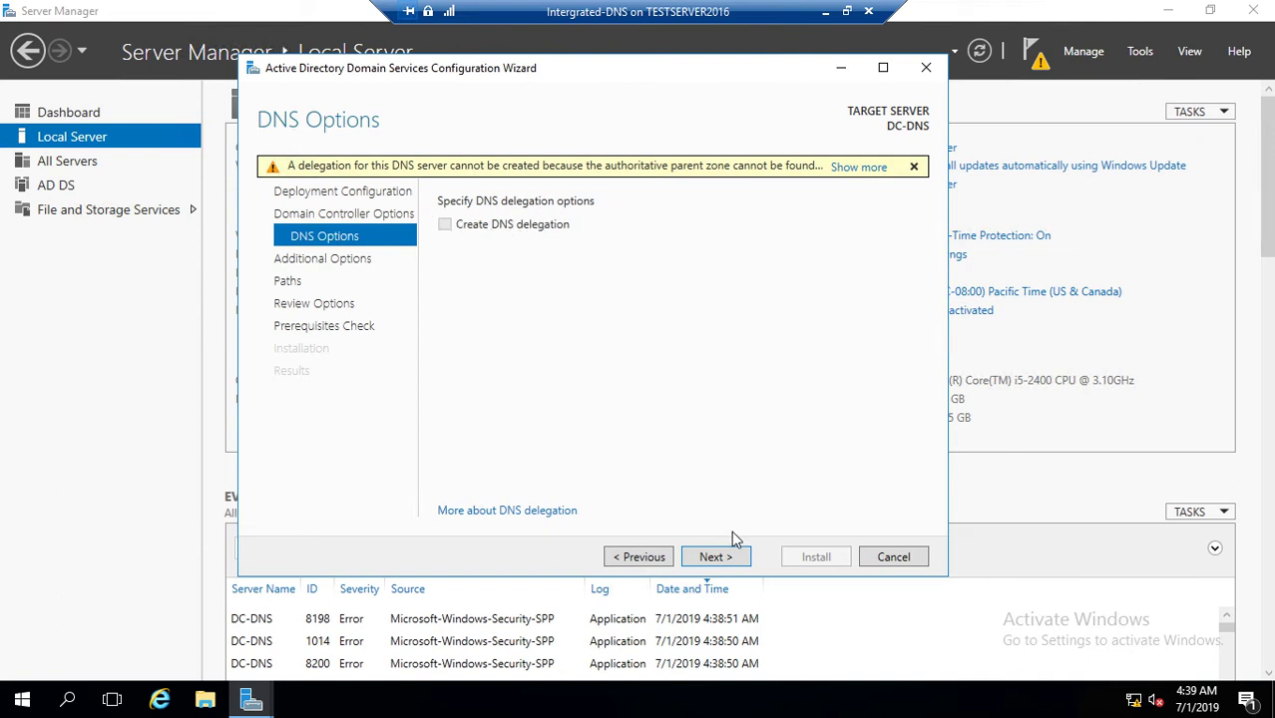
# Accept the default DNS options, NetBIOS name SALAM and AD DS folder paths, then run the prerequisites check and review its results.
pyautogui.click(711, 557)
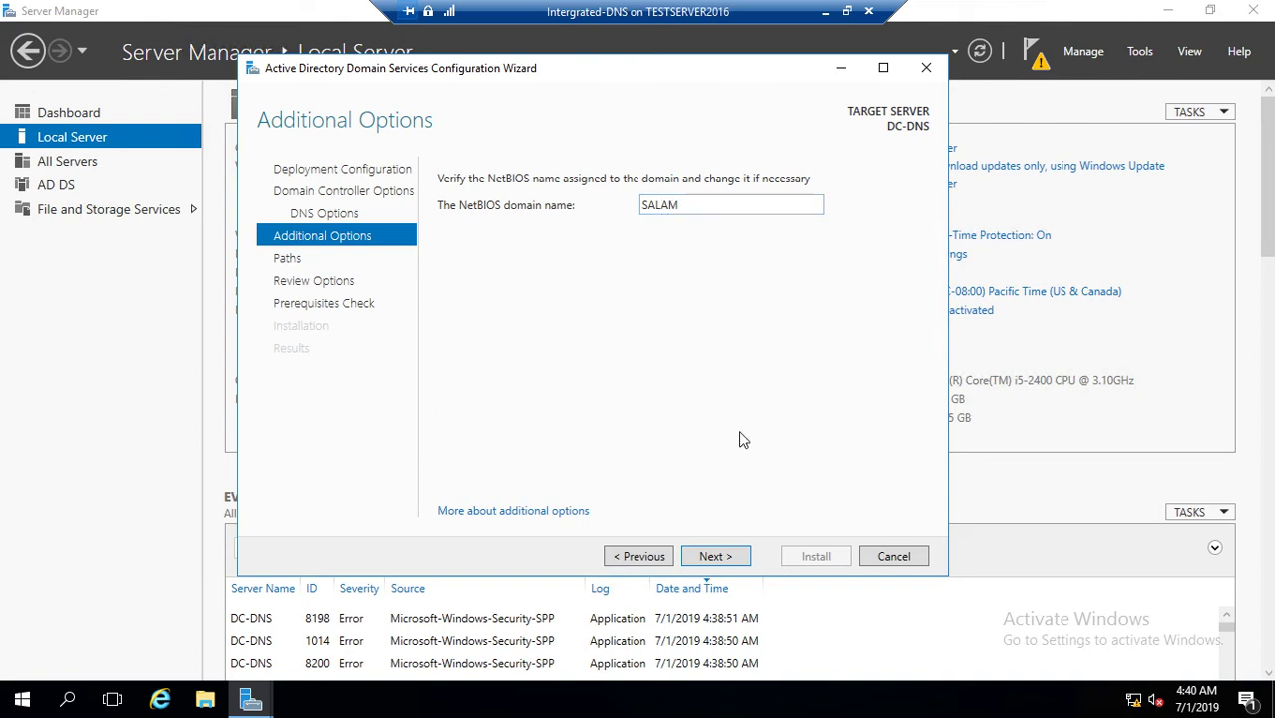
pyautogui.click(716, 558)
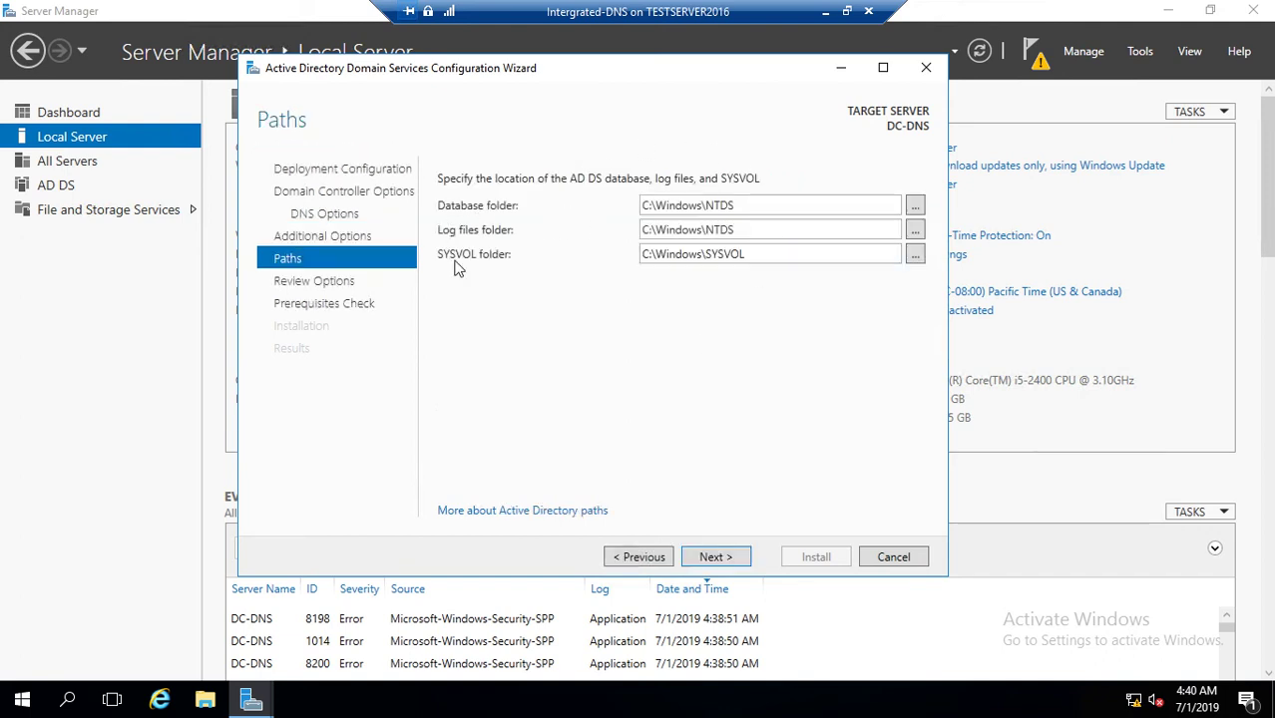
pyautogui.click(733, 554)
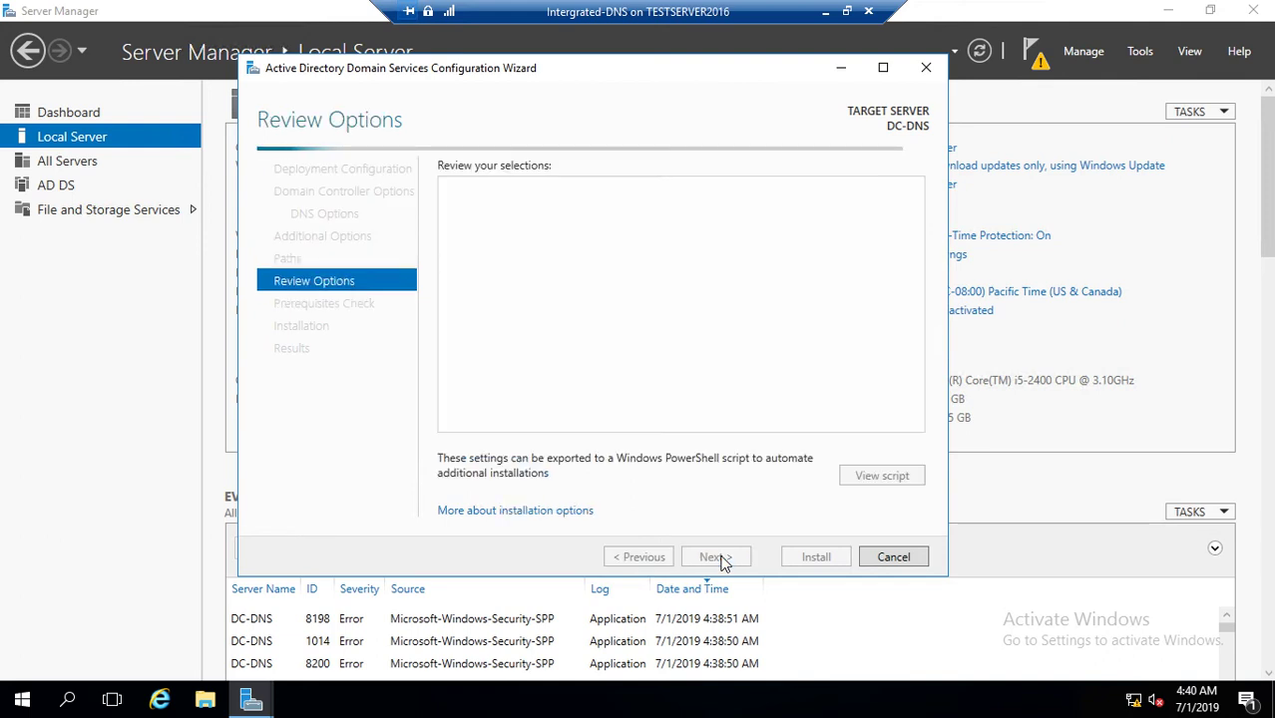
pyautogui.moveTo(912, 231); pyautogui.dragTo(915, 327)
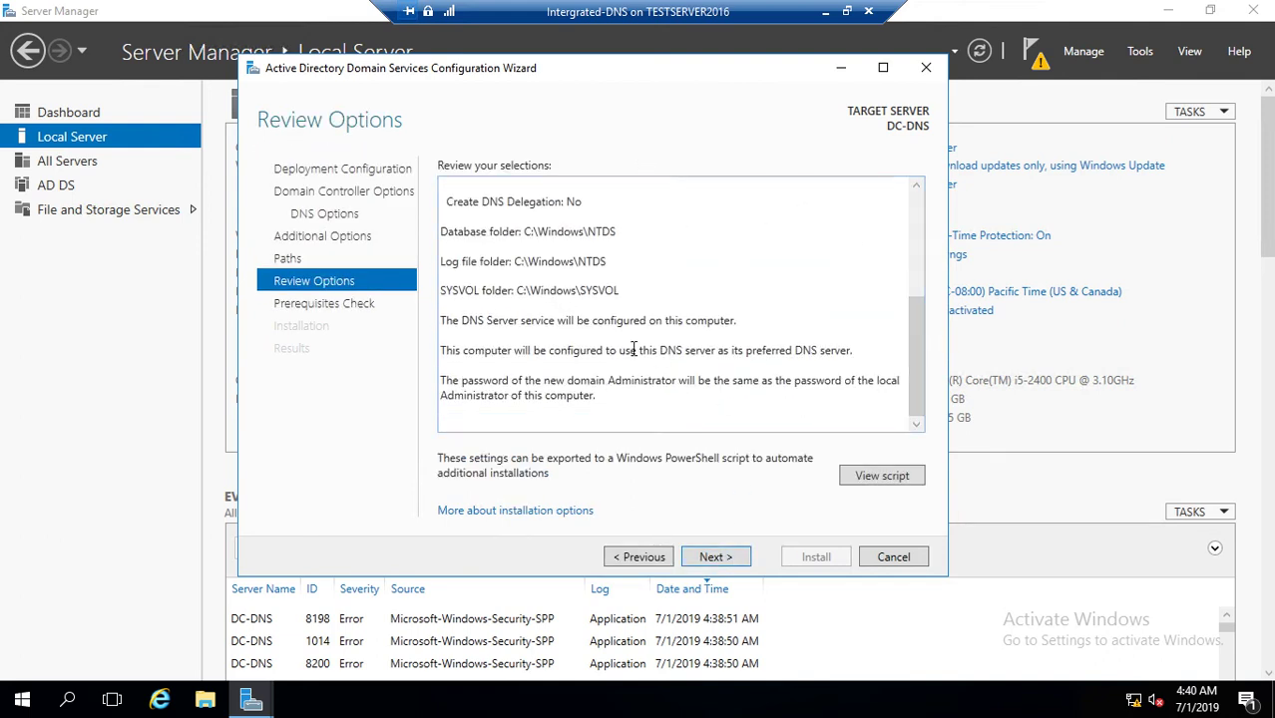
pyautogui.click(713, 558)
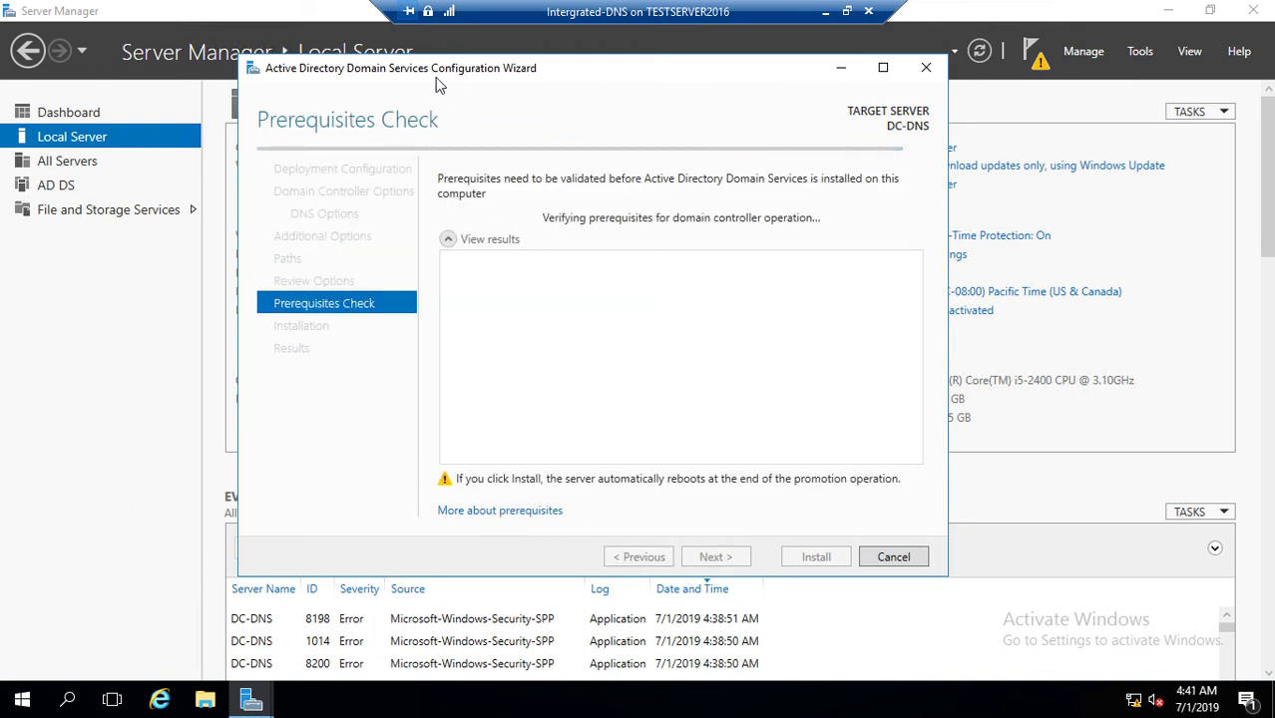
pyautogui.moveTo(459, 66); pyautogui.dragTo(502, 54)
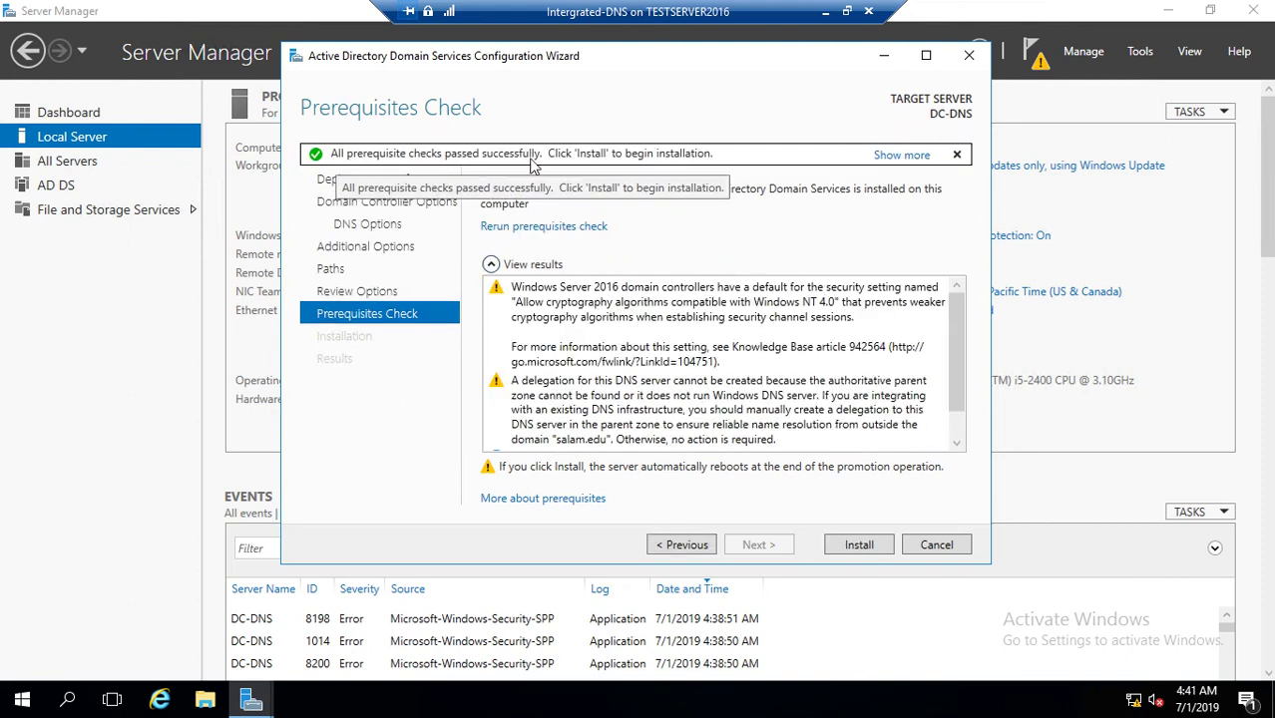
pyautogui.moveTo(955, 319); pyautogui.dragTo(957, 387)
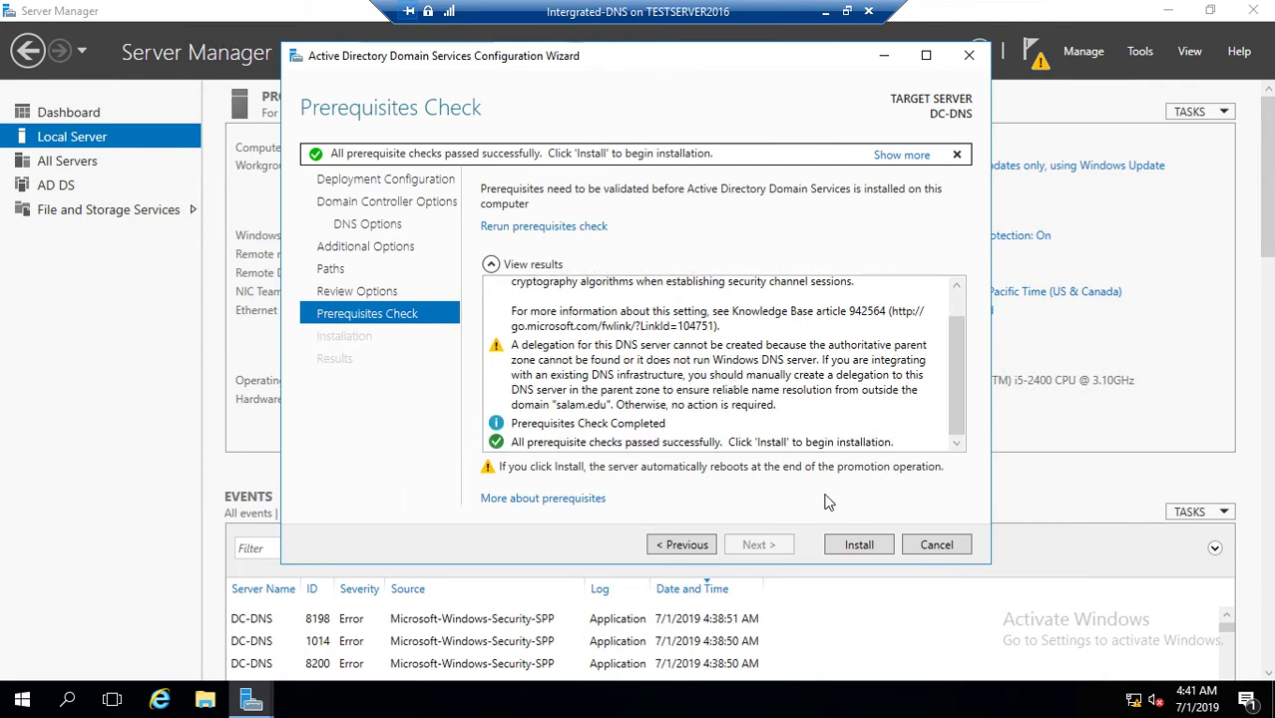
# Install the domain controller configuration, dismiss the sign-out notice for the restart, and return the Intergrated-DNS virtual machine to full screen.
pyautogui.click(848, 551)
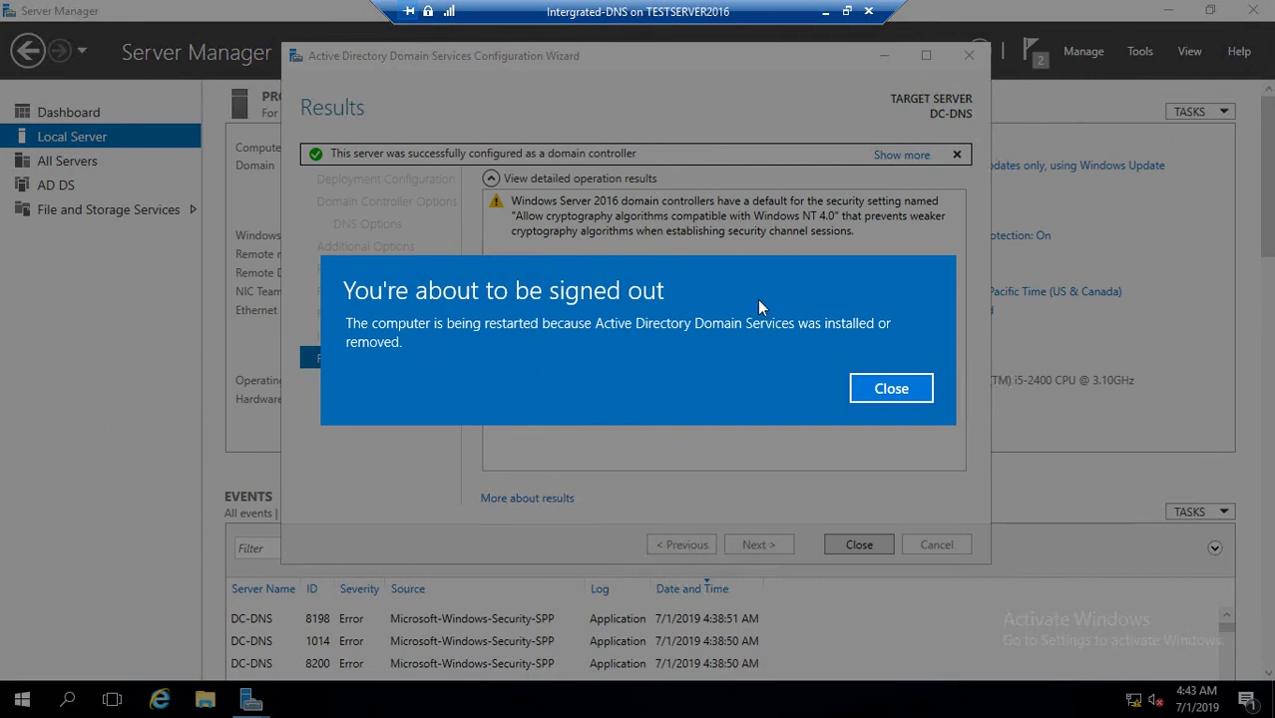
pyautogui.click(890, 389)
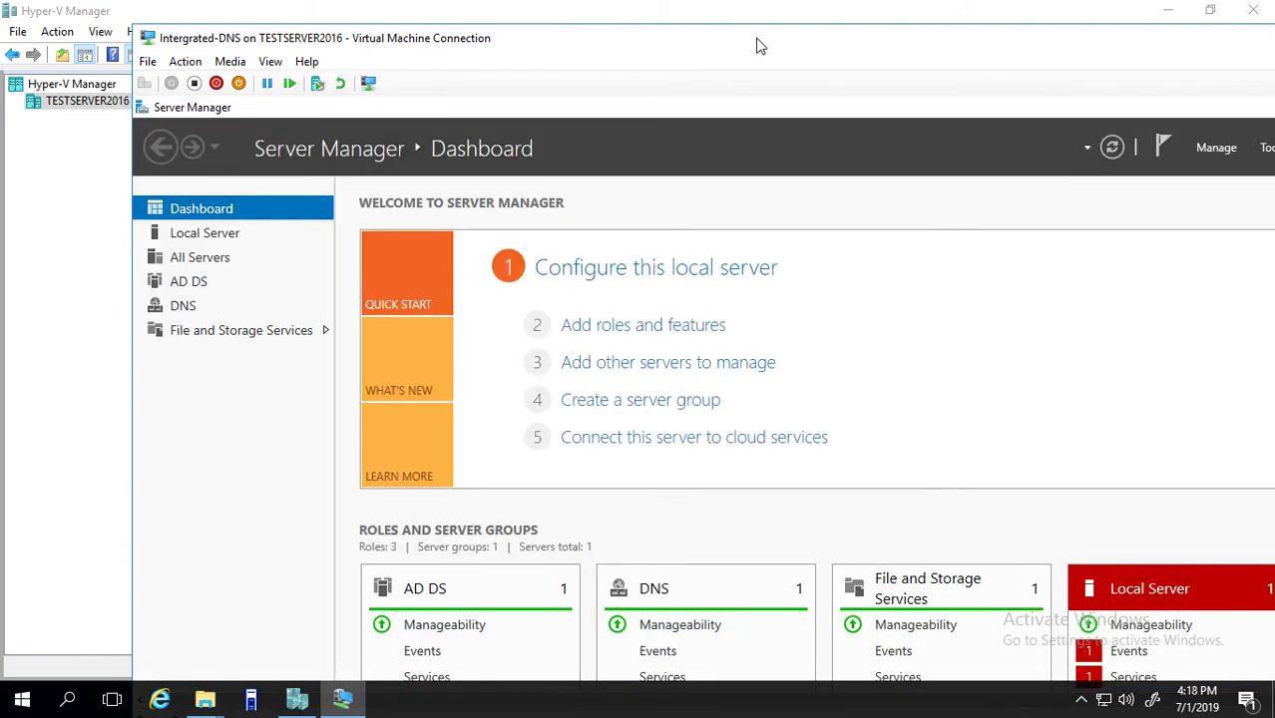
pyautogui.doubleClick(756, 46)
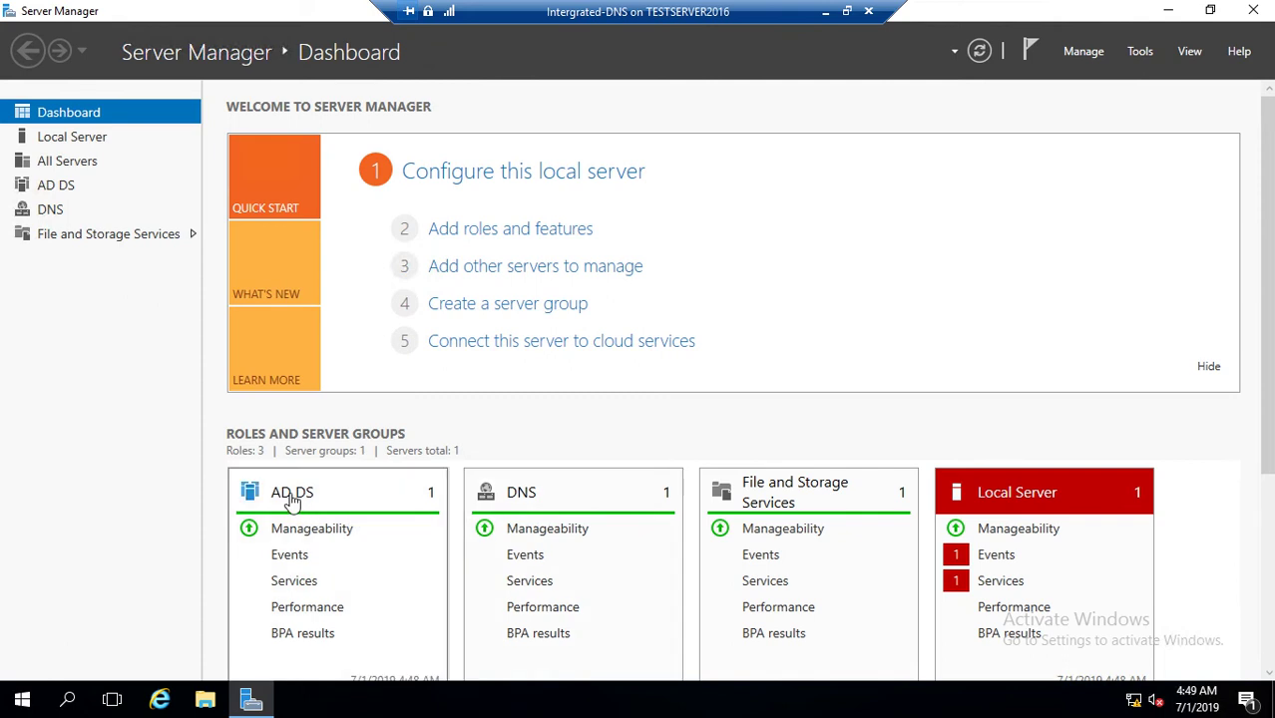
# Open DNS Manager maximized, expand the DC-DNS server, and list its forward lookup zones.
pyautogui.click(1136, 55)
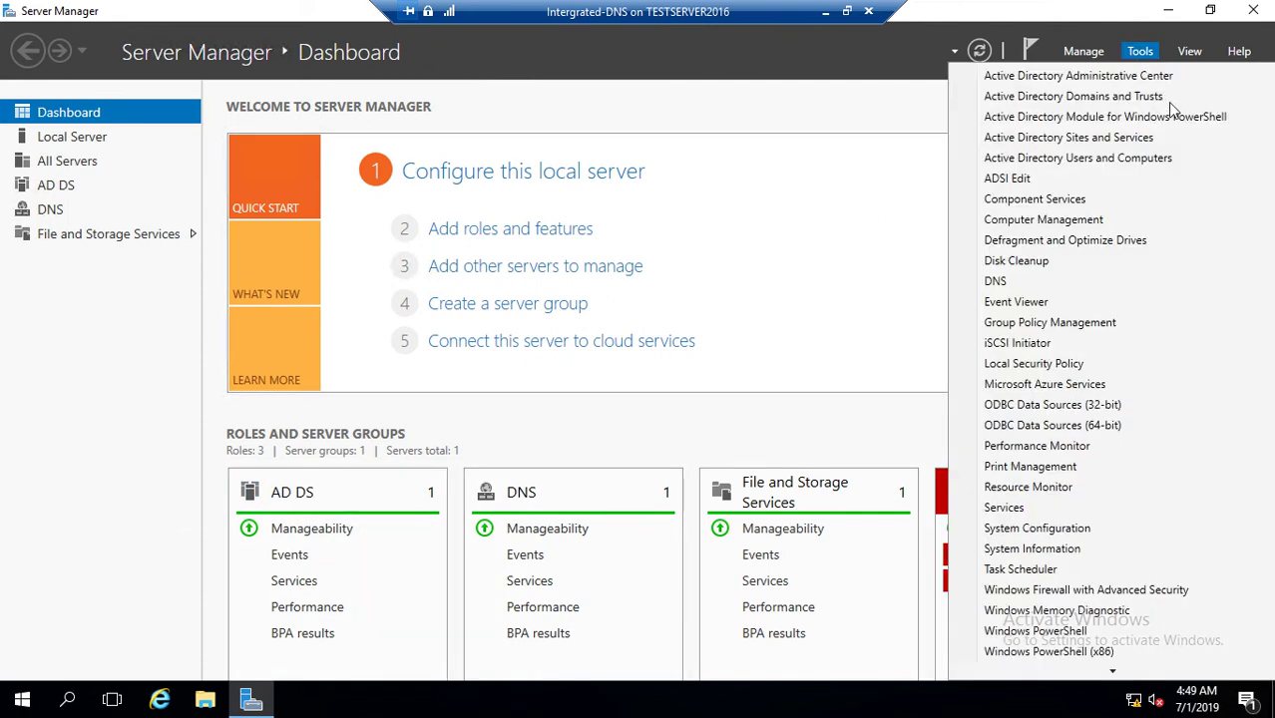
pyautogui.click(1017, 284)
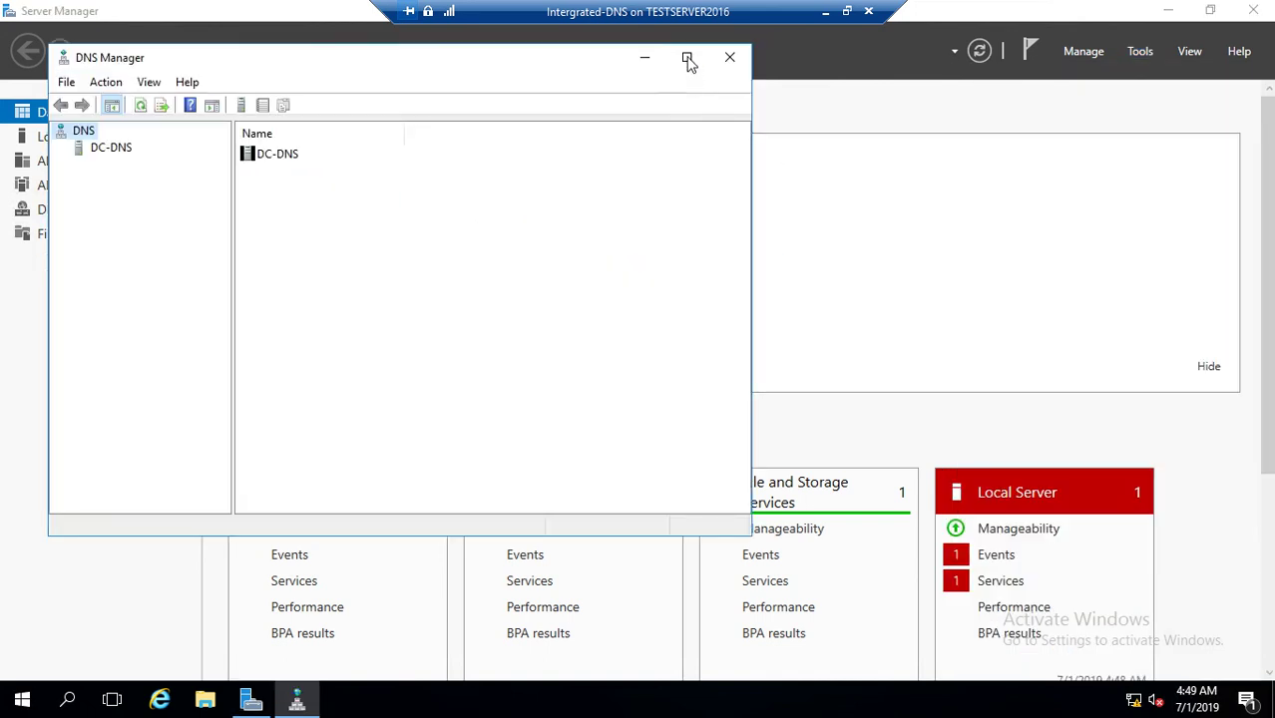
pyautogui.click(687, 60)
pyautogui.click(66, 100)
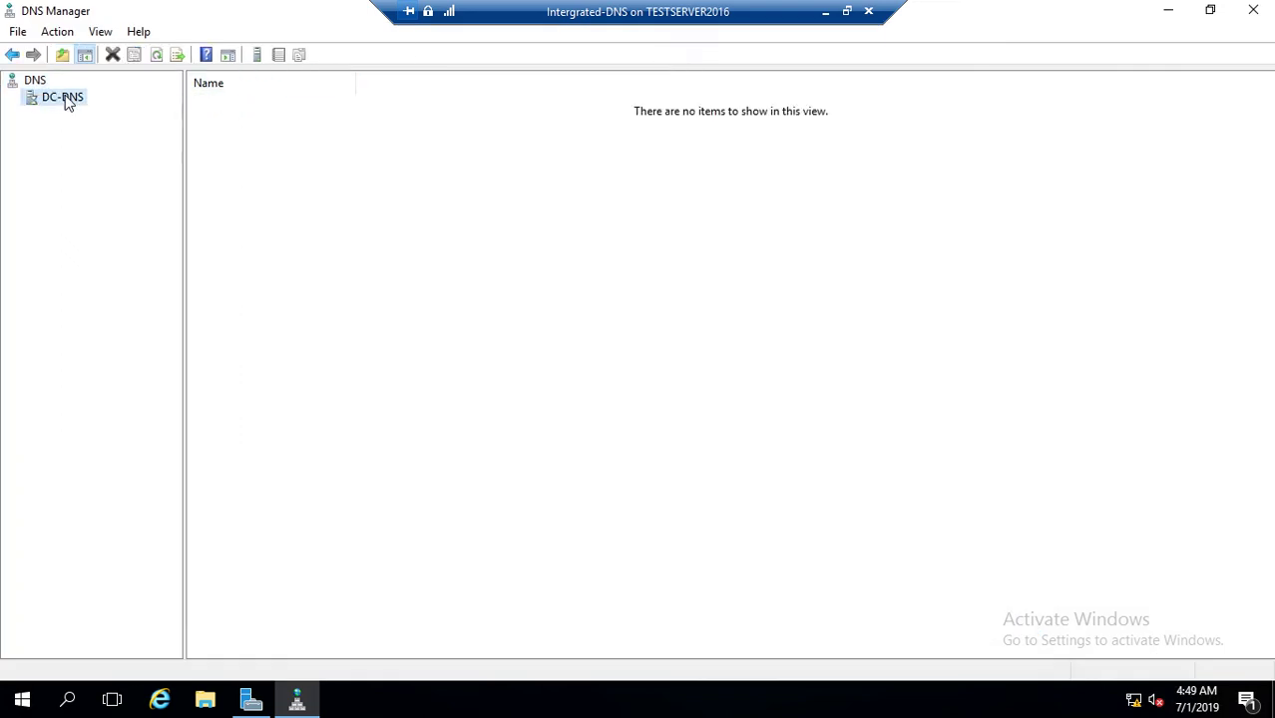
pyautogui.click(14, 98)
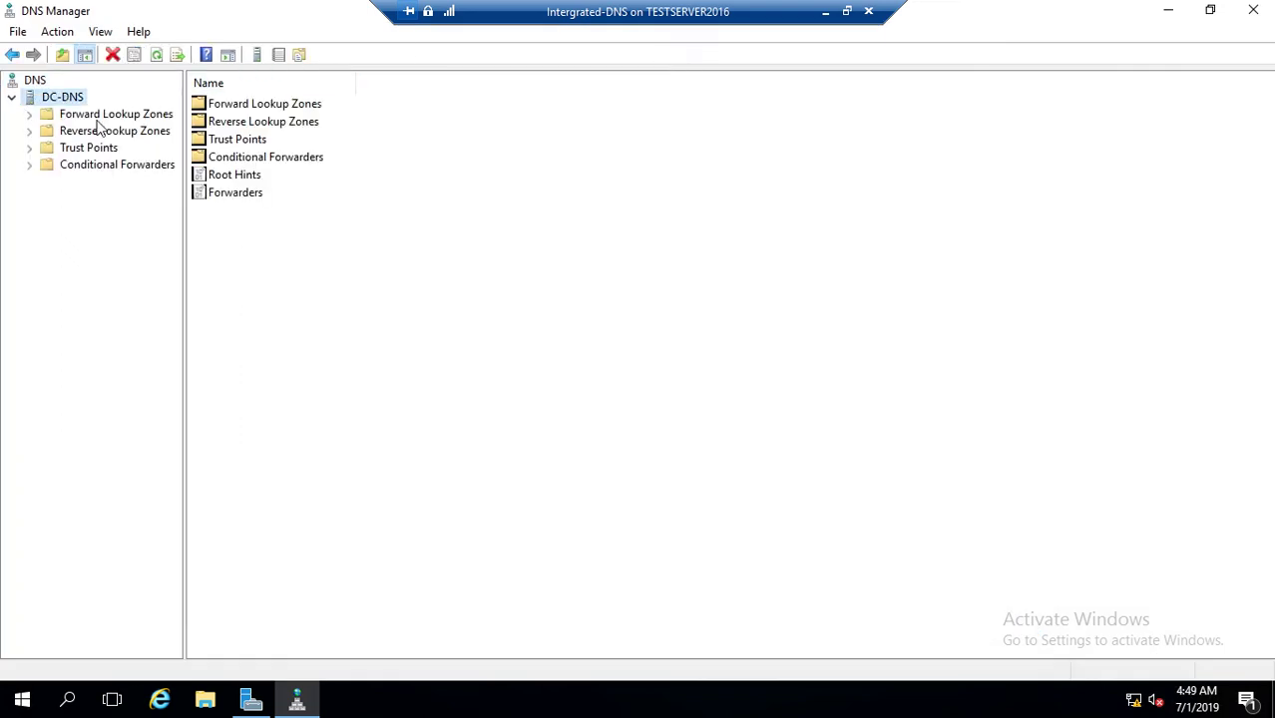
pyautogui.click(111, 116)
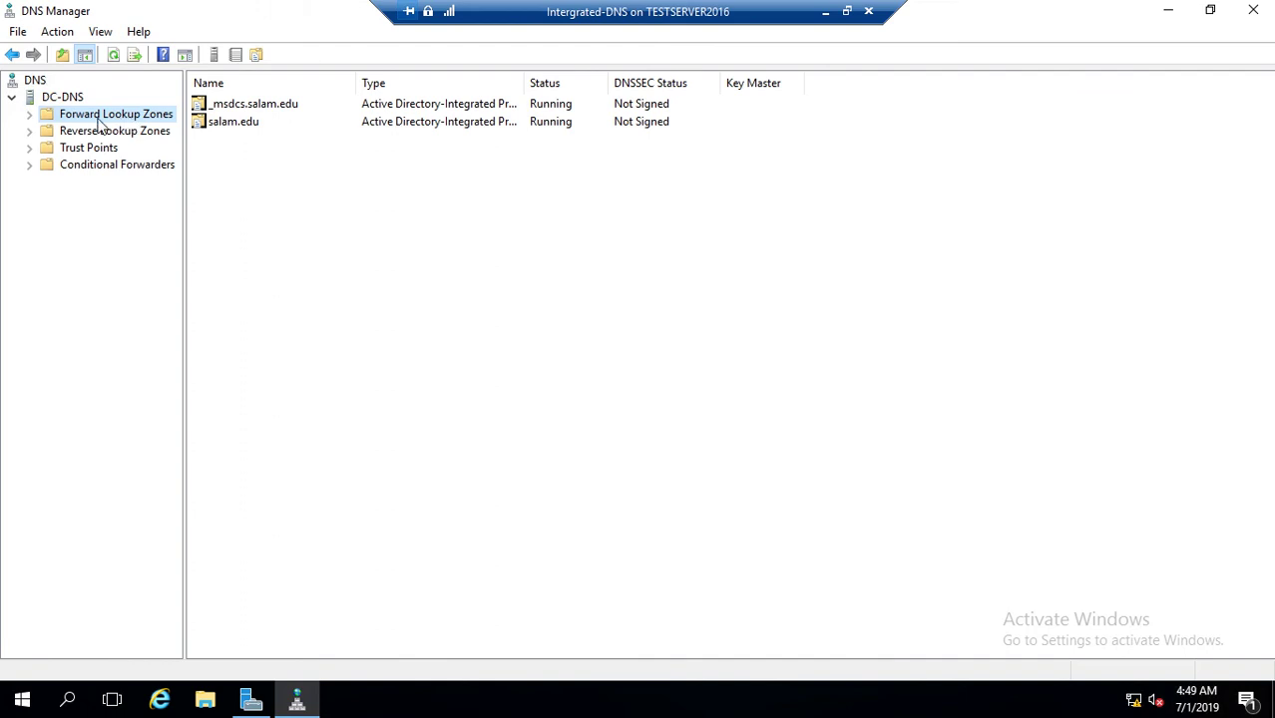
# Examine the salam.edu zone's dc-dns host record and the service records in its _tcp folder, then collapse the zone.
pyautogui.doubleClick(250, 124)
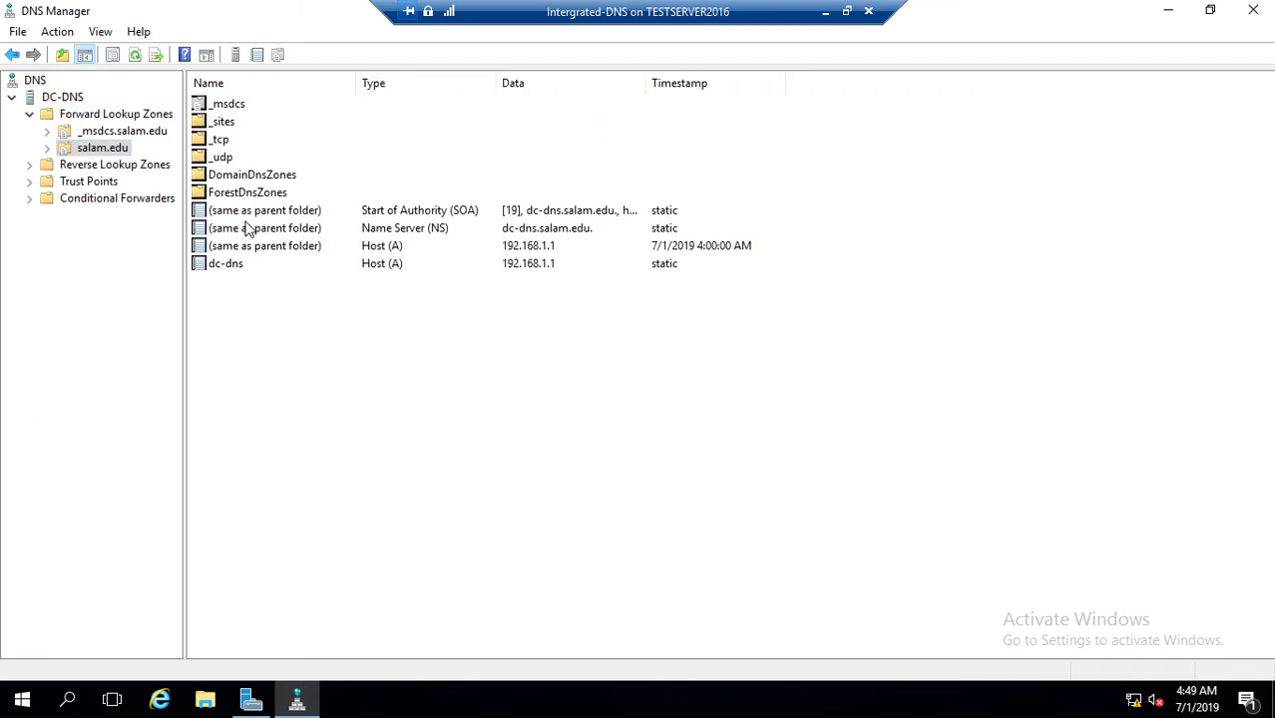
pyautogui.click(249, 265)
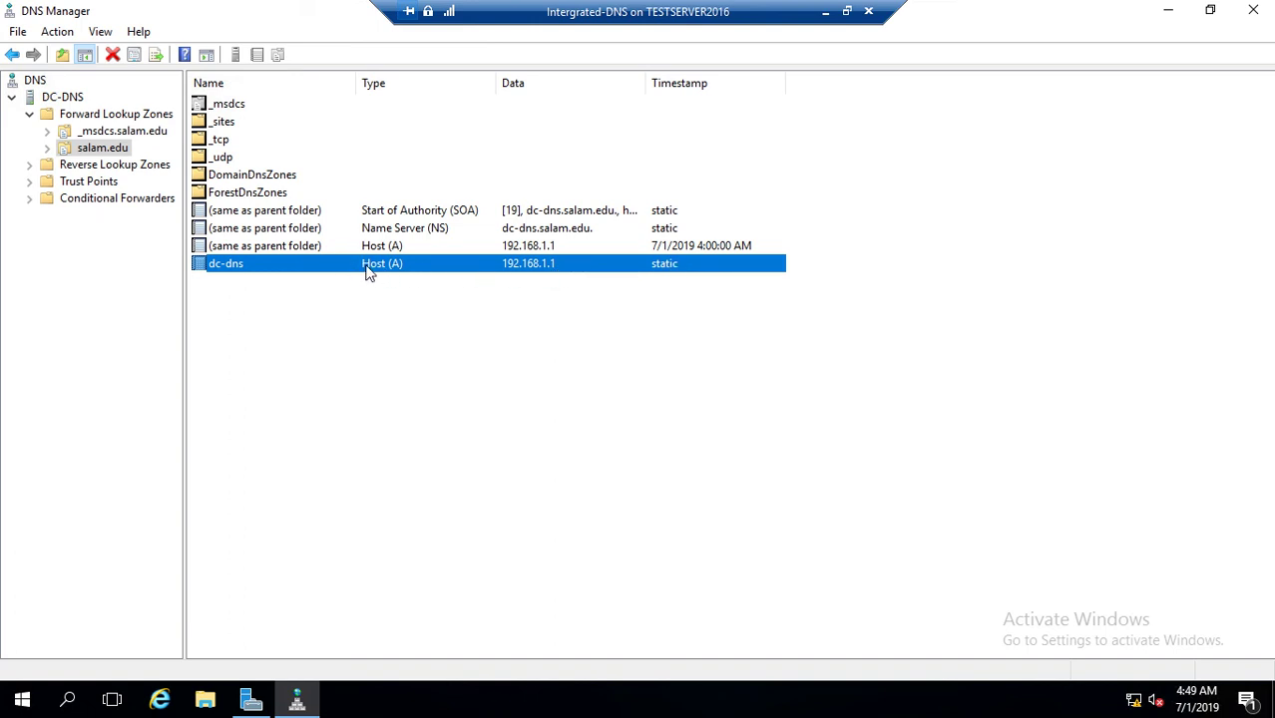
pyautogui.doubleClick(221, 141)
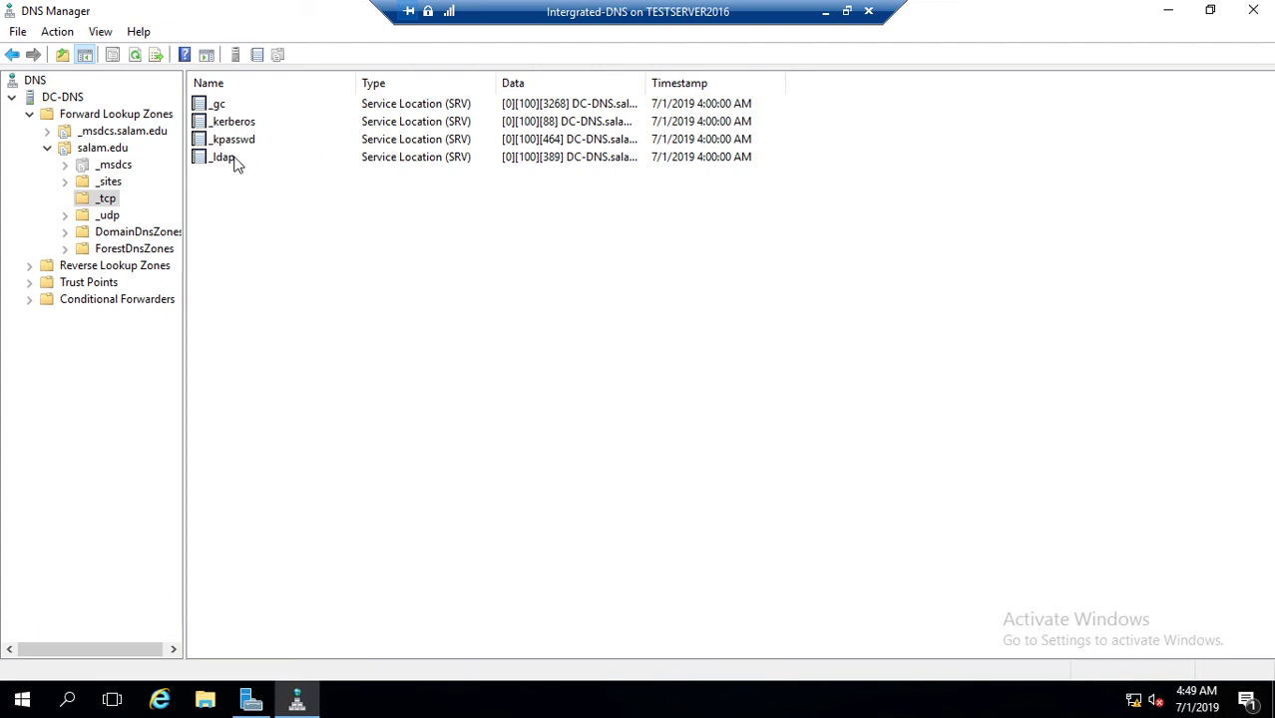
pyautogui.click(234, 160)
pyautogui.click(245, 145)
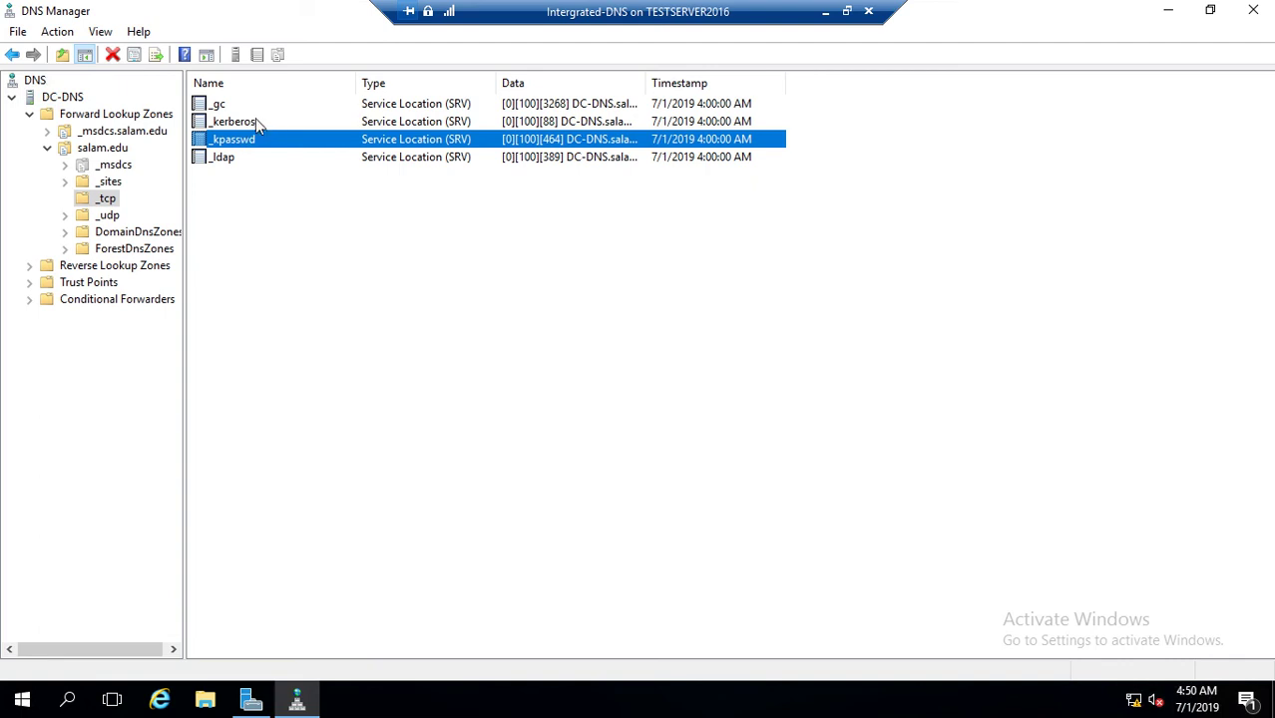
pyautogui.click(225, 105)
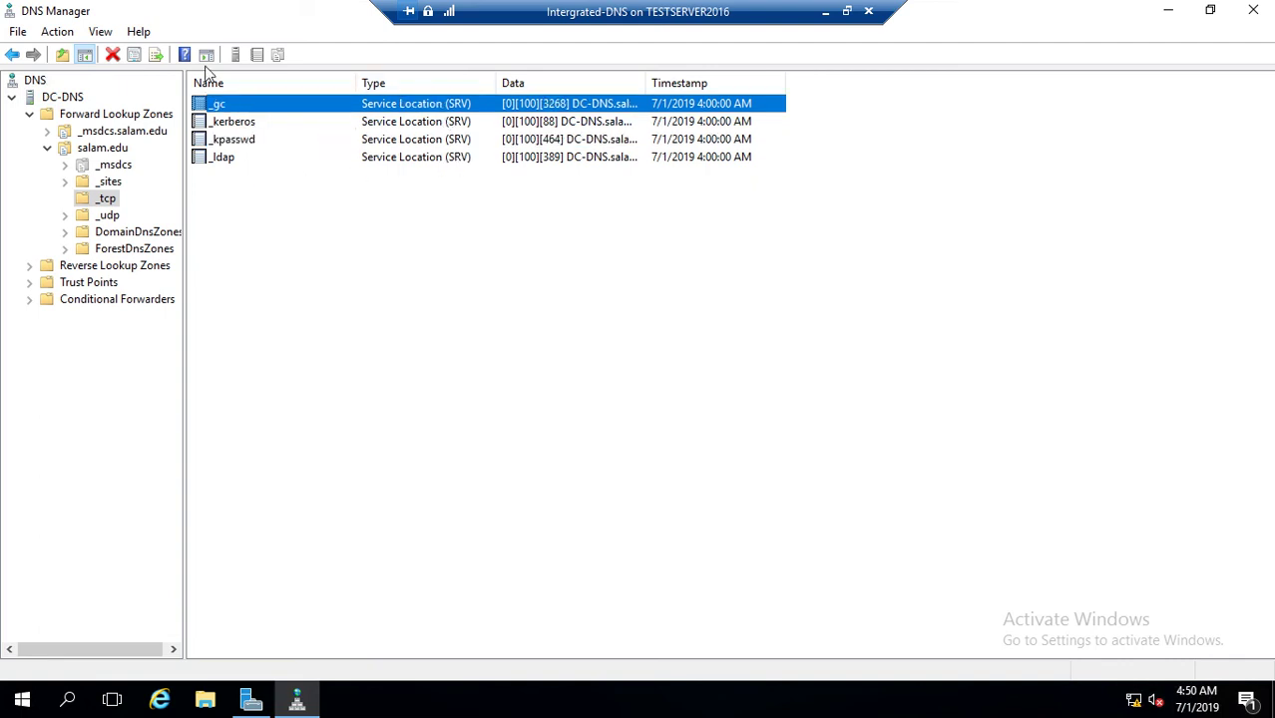
pyautogui.click(14, 55)
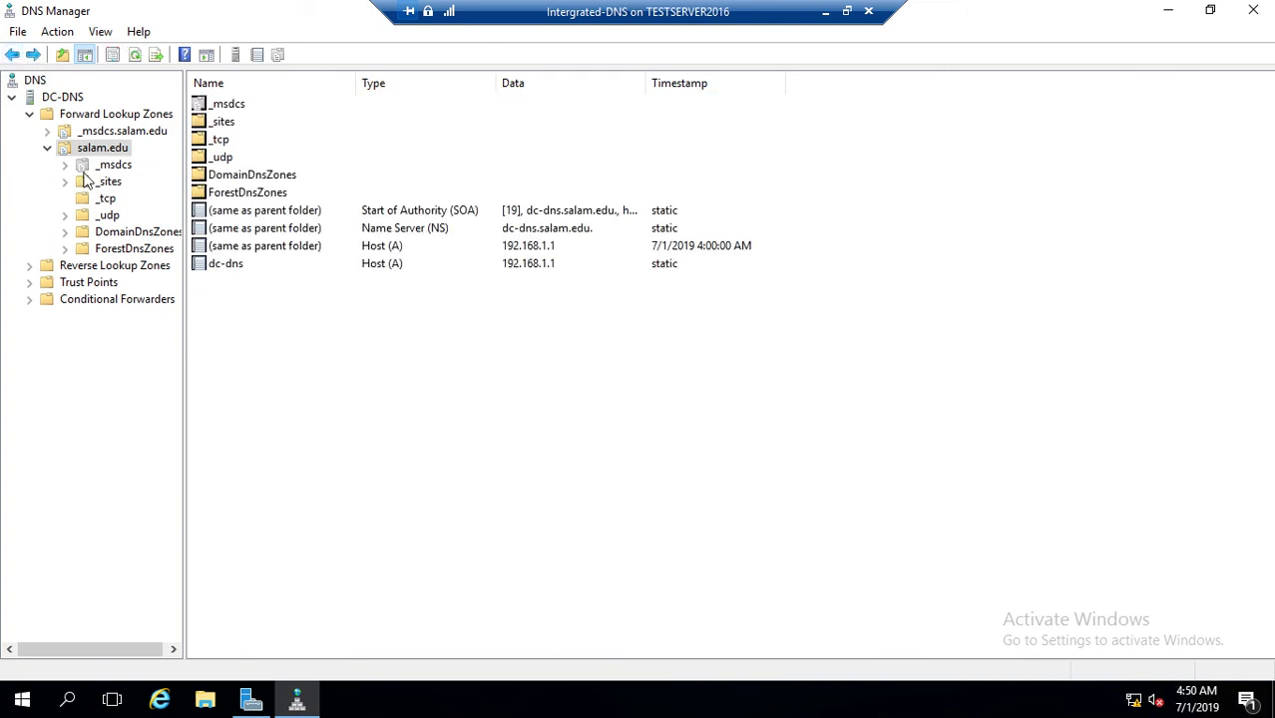
pyautogui.click(47, 148)
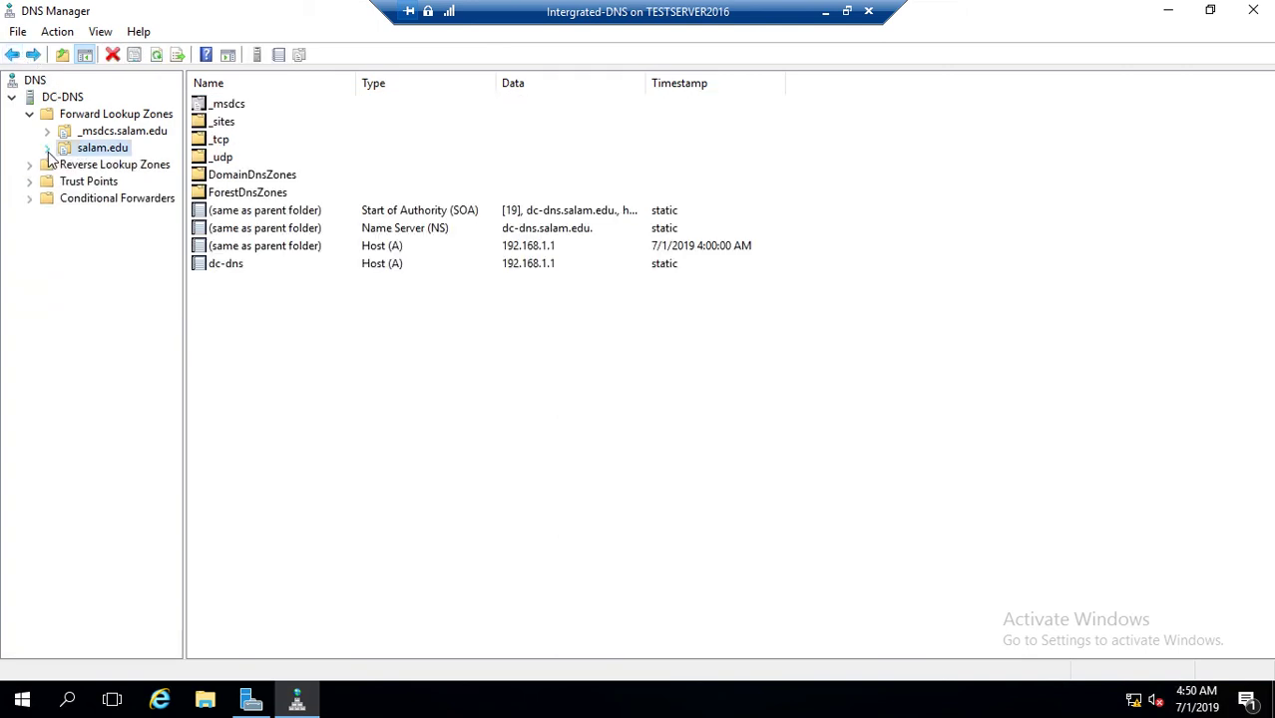
# Check the forward lookup zones and the reverse lookup zones of DC-DNS, ending on the forward lookup zones.
pyautogui.click(100, 118)
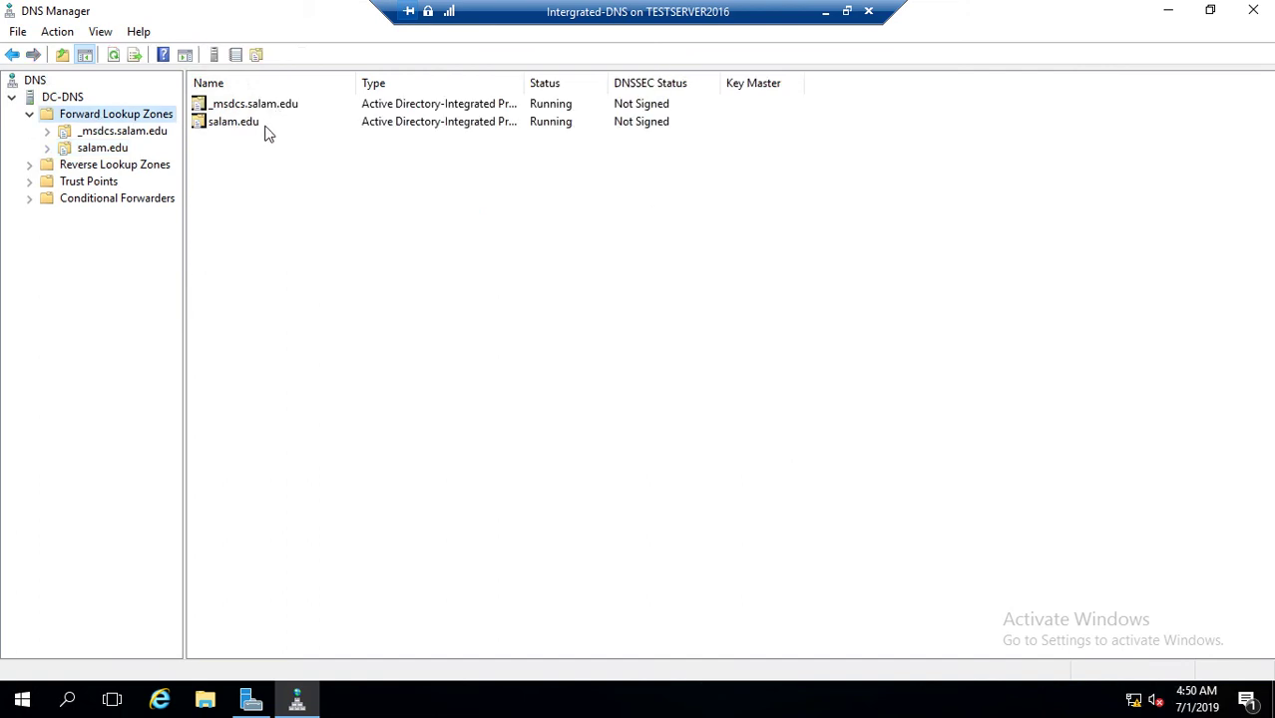
pyautogui.click(112, 168)
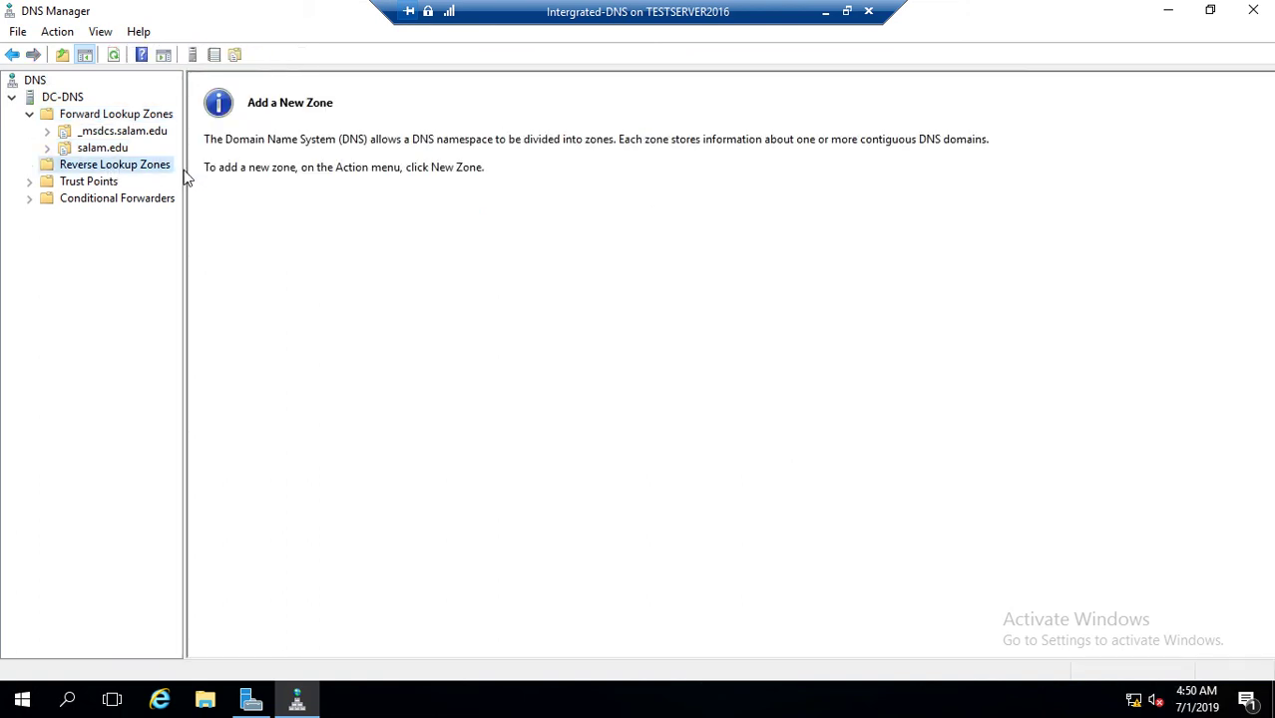
pyautogui.click(118, 118)
# Open a Command Prompt, ping salam.edu, and stop the ping after a few replies.
pyautogui.press('super+r')
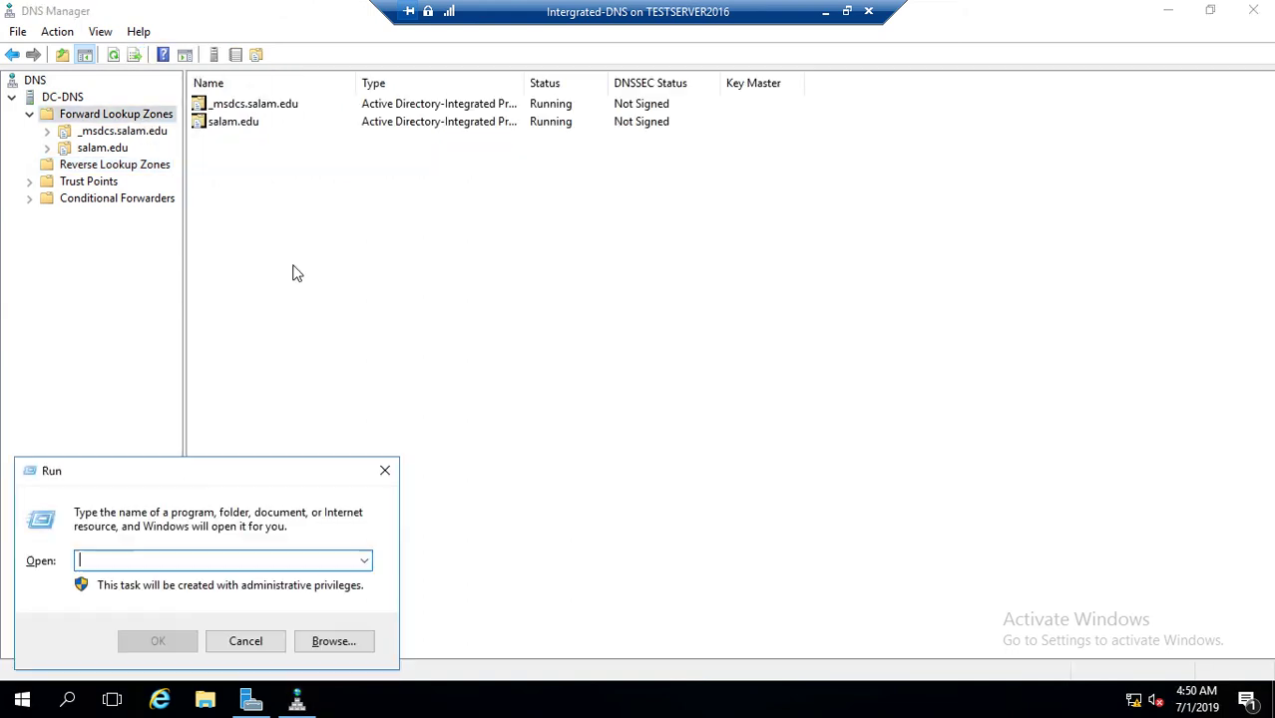
pyautogui.write('cmd')
pyautogui.press('Return')
pyautogui.write('ping w')
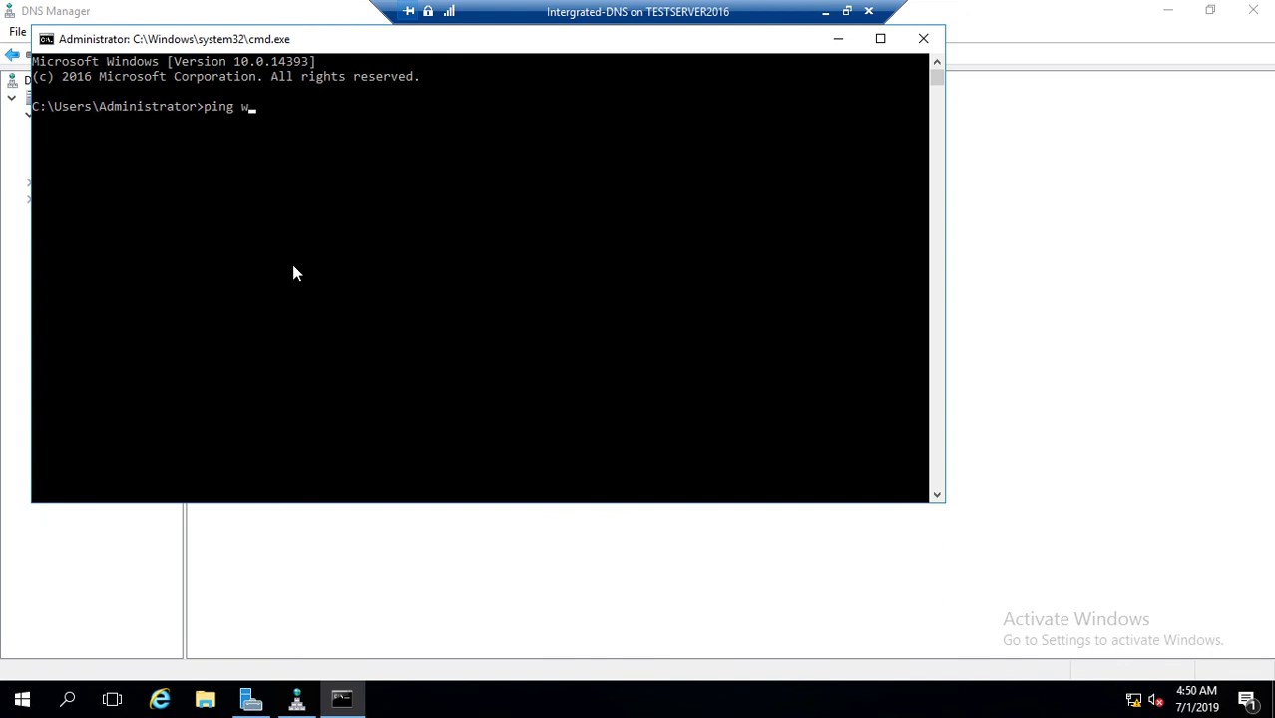
pyautogui.press('BackSpace')
pyautogui.write('salam.edu')
pyautogui.press('Return')
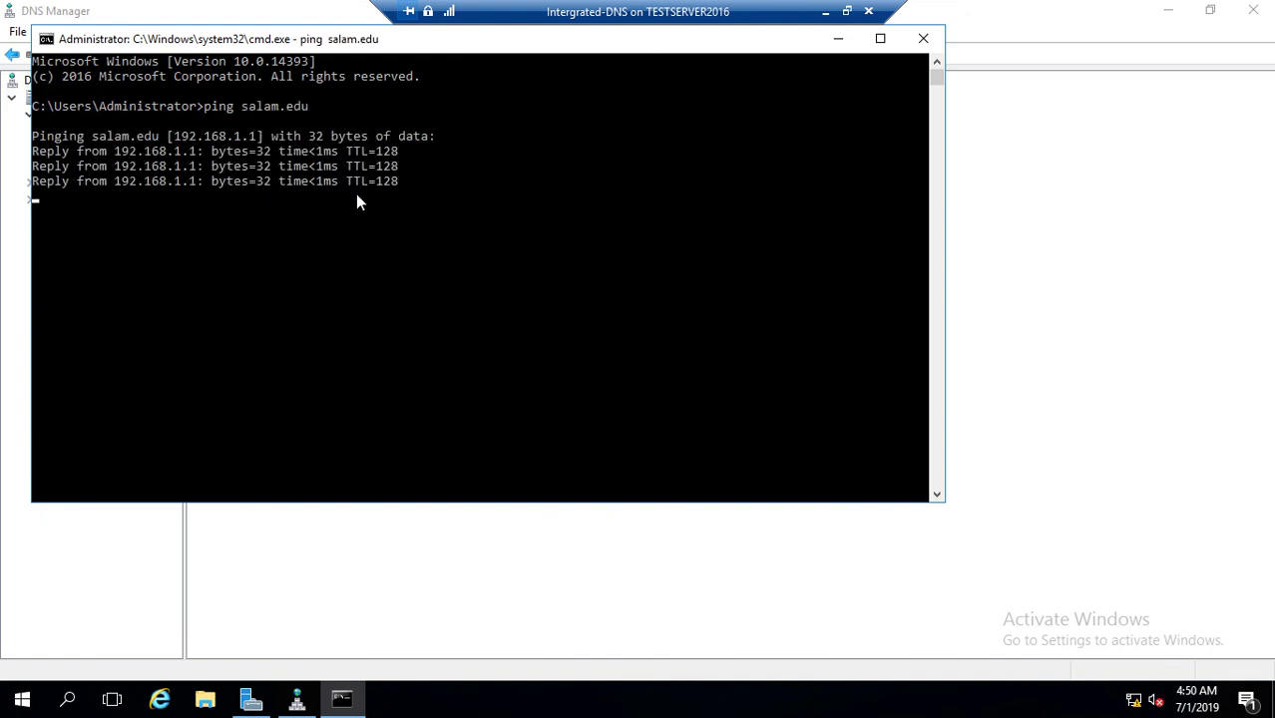
pyautogui.hotkey('ctrl', 'c')
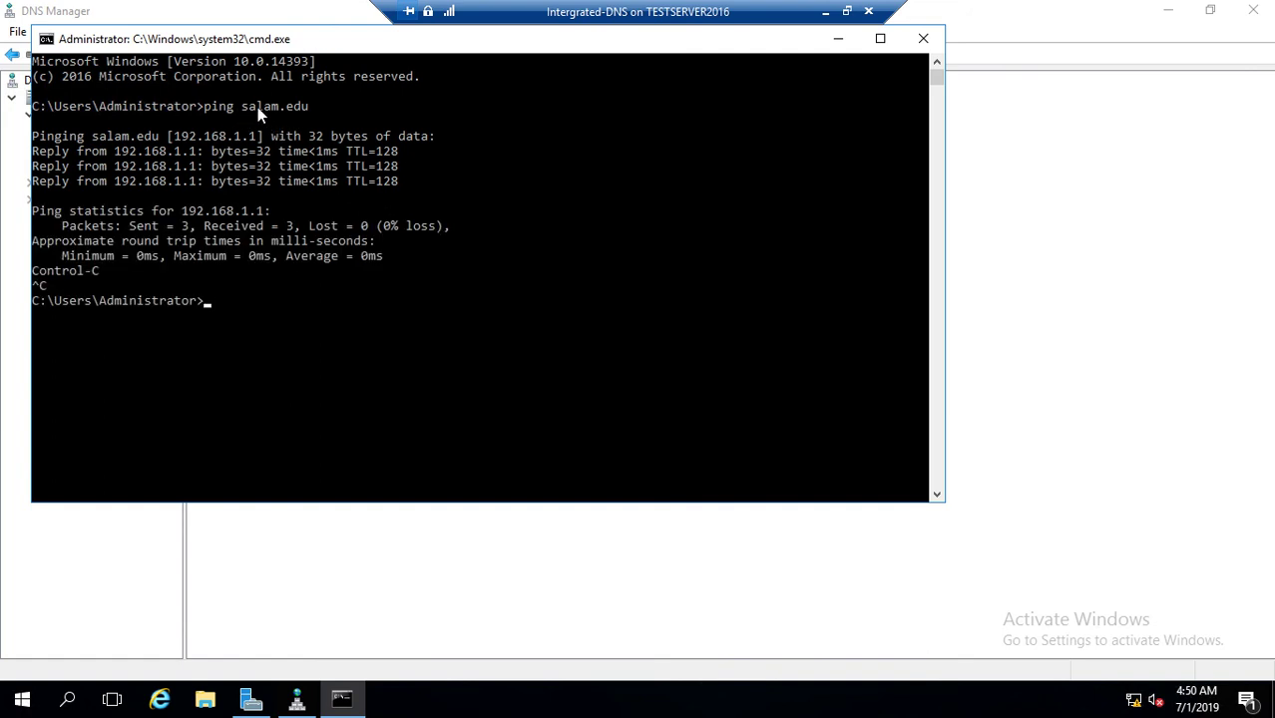
# Query the A record of salam.edu with nslookup -type=a and highlight the returned address.
pyautogui.write('nslookup type=')
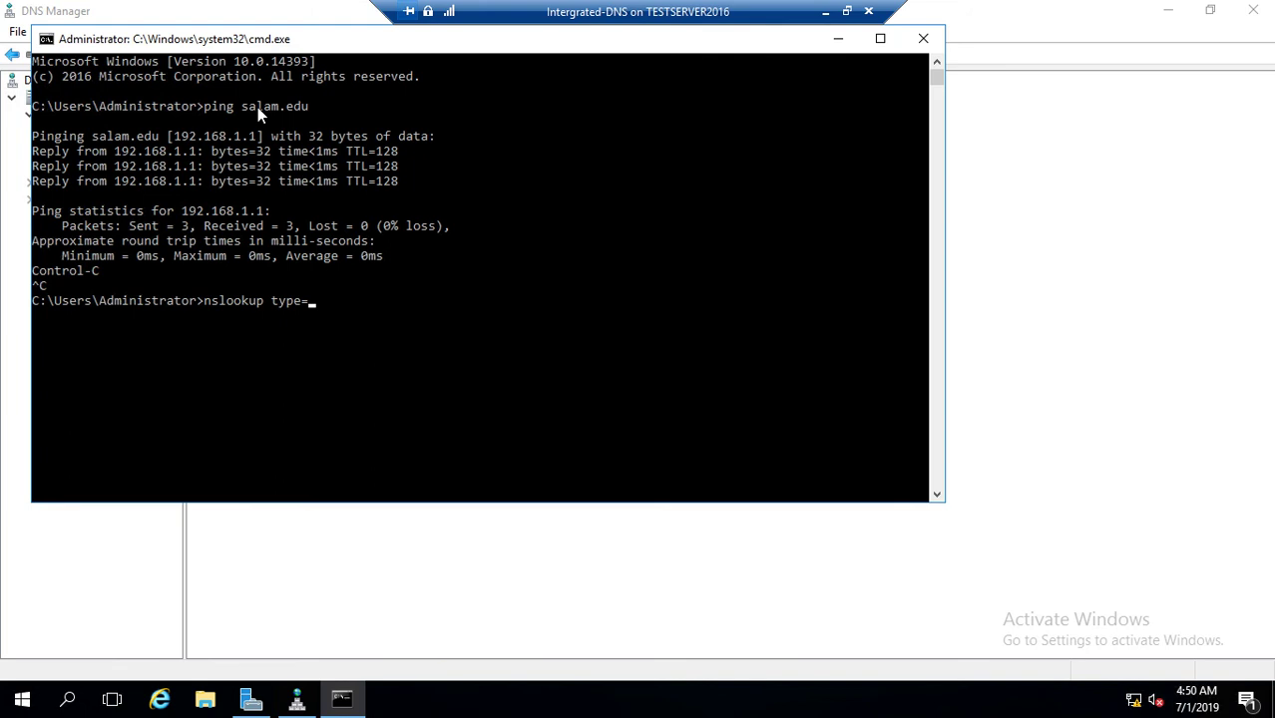
pyautogui.press('BackSpace')
pyautogui.press('BackSpace')
pyautogui.press('BackSpace')
pyautogui.press('BackSpace')
pyautogui.press('BackSpace')
pyautogui.write('-ty')
pyautogui.press('BackSpace')
pyautogui.write('ype=a salam.edu')
pyautogui.press('Return')
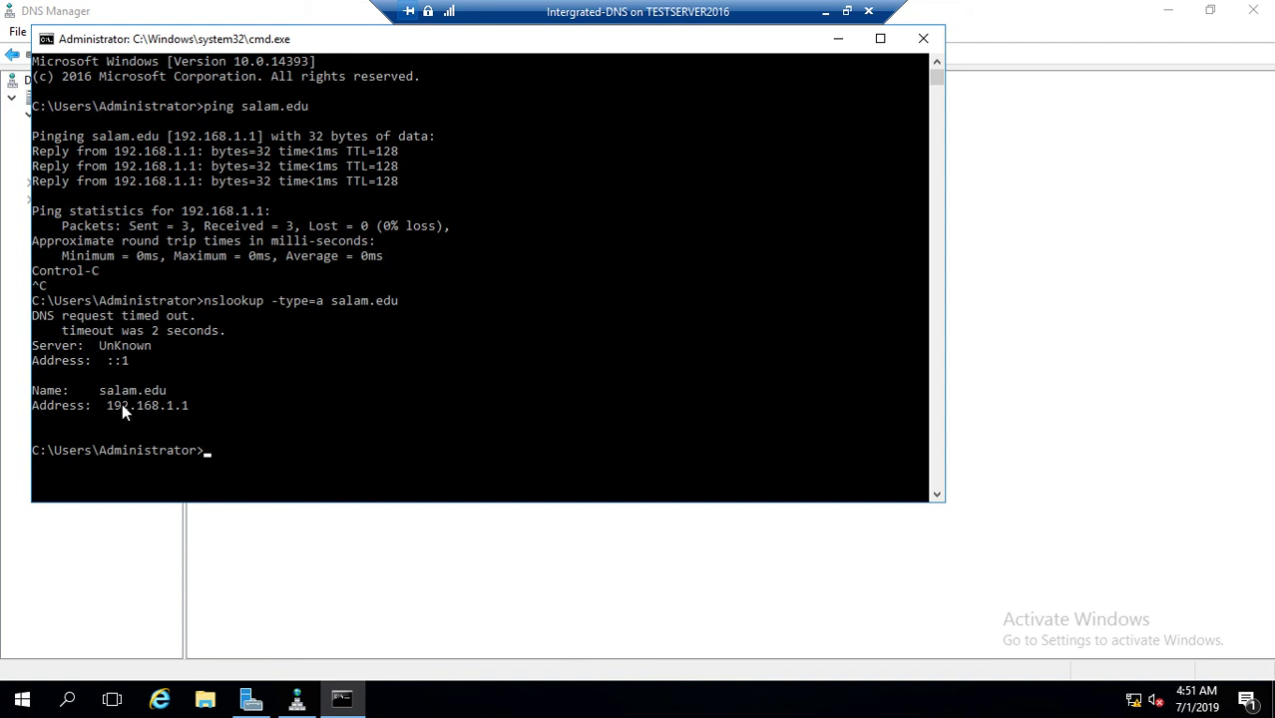
pyautogui.moveTo(106, 404); pyautogui.dragTo(196, 407)
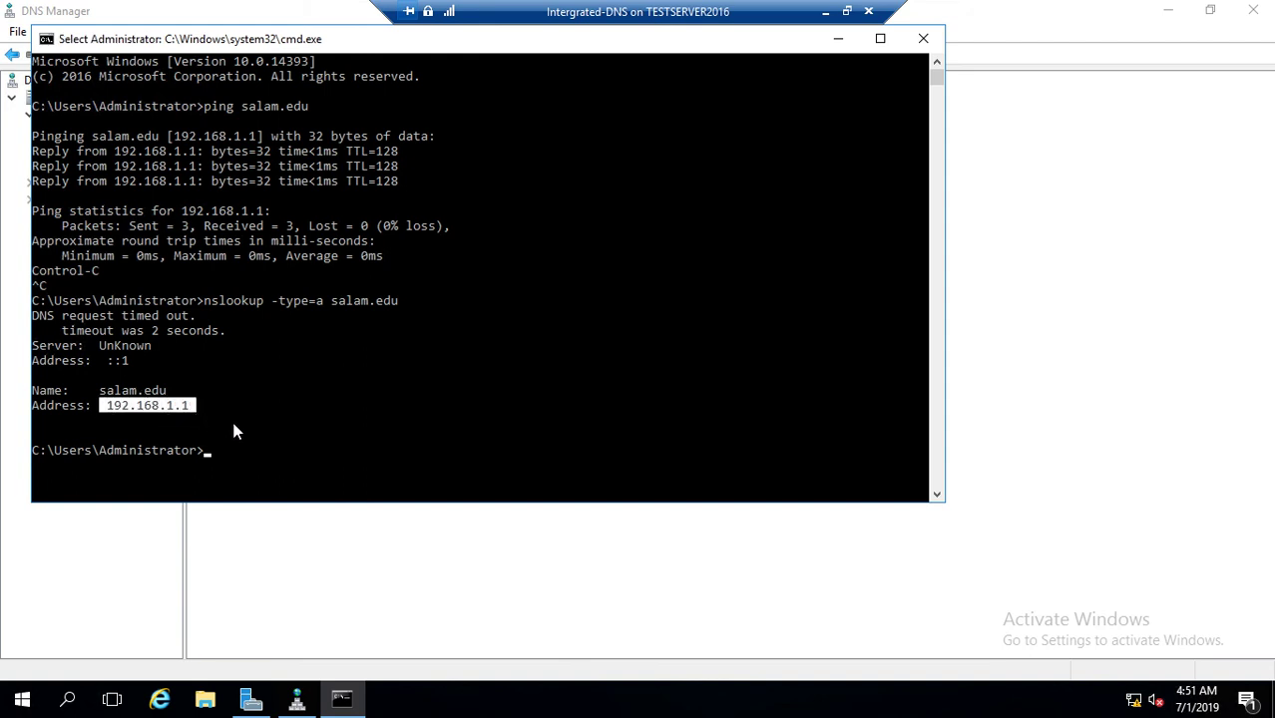
# Rework the previous command into nslookup -type=PTR 192.168.1.1 and run the reverse lookup.
pyautogui.press('Up')
pyautogui.press('BackSpace')
pyautogui.press('BackSpace')
pyautogui.press('BackSpace')
pyautogui.press('BackSpace')
pyautogui.press('BackSpace')
pyautogui.press('BackSpace')
pyautogui.press('BackSpace')
pyautogui.press('BackSpace')
pyautogui.press('BackSpace')
pyautogui.press('BackSpace')
pyautogui.press('BackSpace')
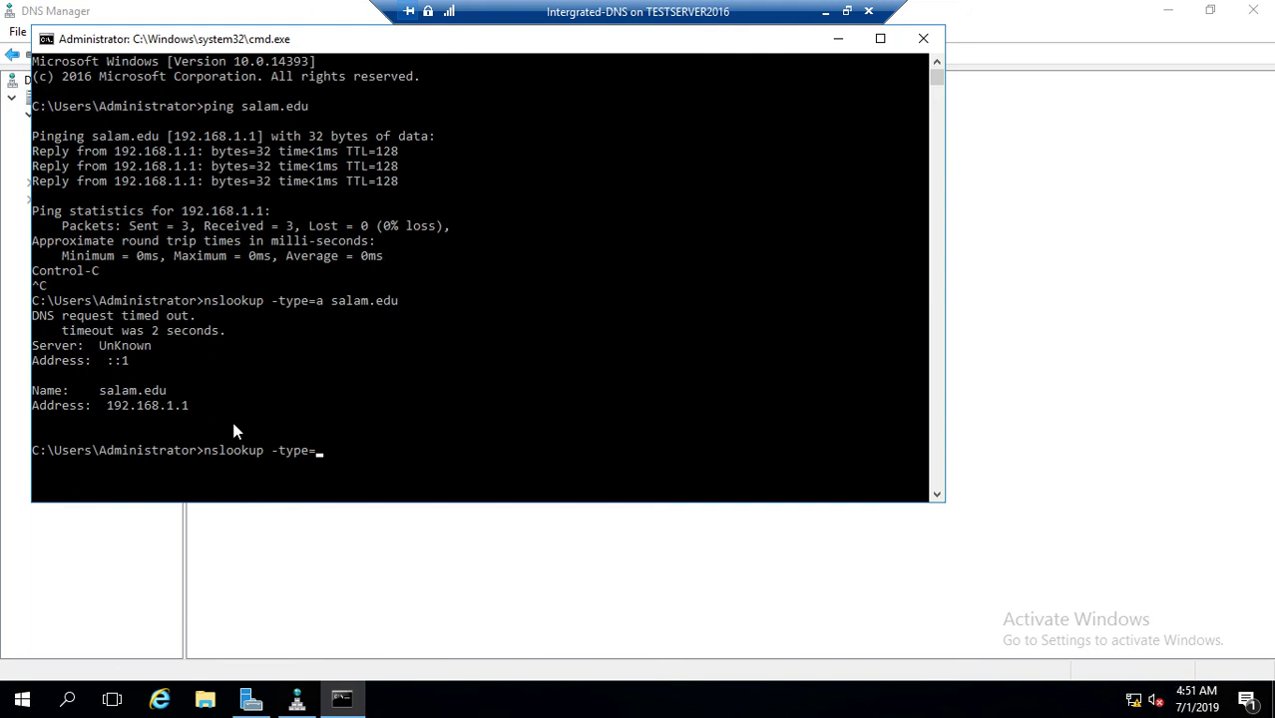
pyautogui.write('ptr')
pyautogui.press('BackSpace')
pyautogui.press('BackSpace')
pyautogui.press('BackSpace')
pyautogui.write('PTR')
pyautogui.press('Up')
pyautogui.press('Up')
pyautogui.press('Up')
pyautogui.press('BackSpace')
pyautogui.press('BackSpace')
pyautogui.press('BackSpace')
pyautogui.press('BackSpace')
pyautogui.press('BackSpace')
pyautogui.press('BackSpace')
pyautogui.press('BackSpace')
pyautogui.press('BackSpace')
pyautogui.press('BackSpace')
pyautogui.press('BackSpace')
pyautogui.press('BackSpace')
pyautogui.write('PTR 192.168.1.1')
pyautogui.press('Return')
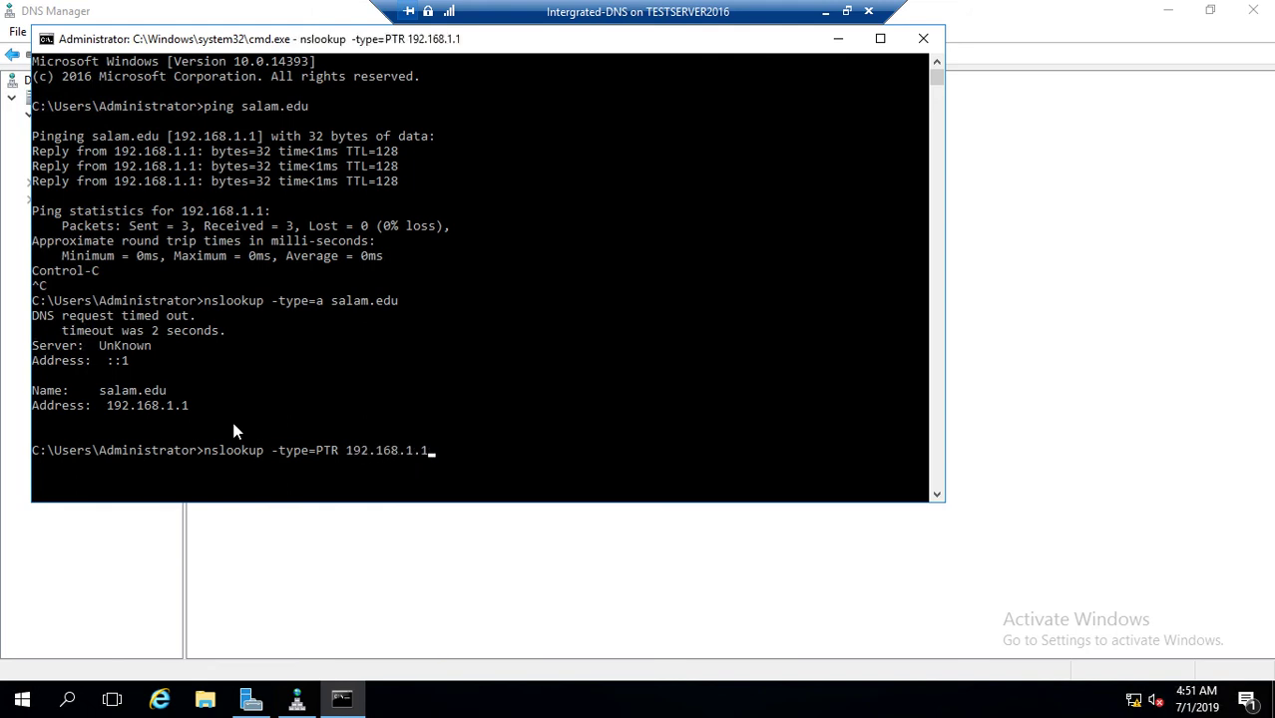
# Move the Command Prompt clear of the DNS console tree and compare the A and PTR query results.
pyautogui.moveTo(404, 42); pyautogui.dragTo(660, 58)
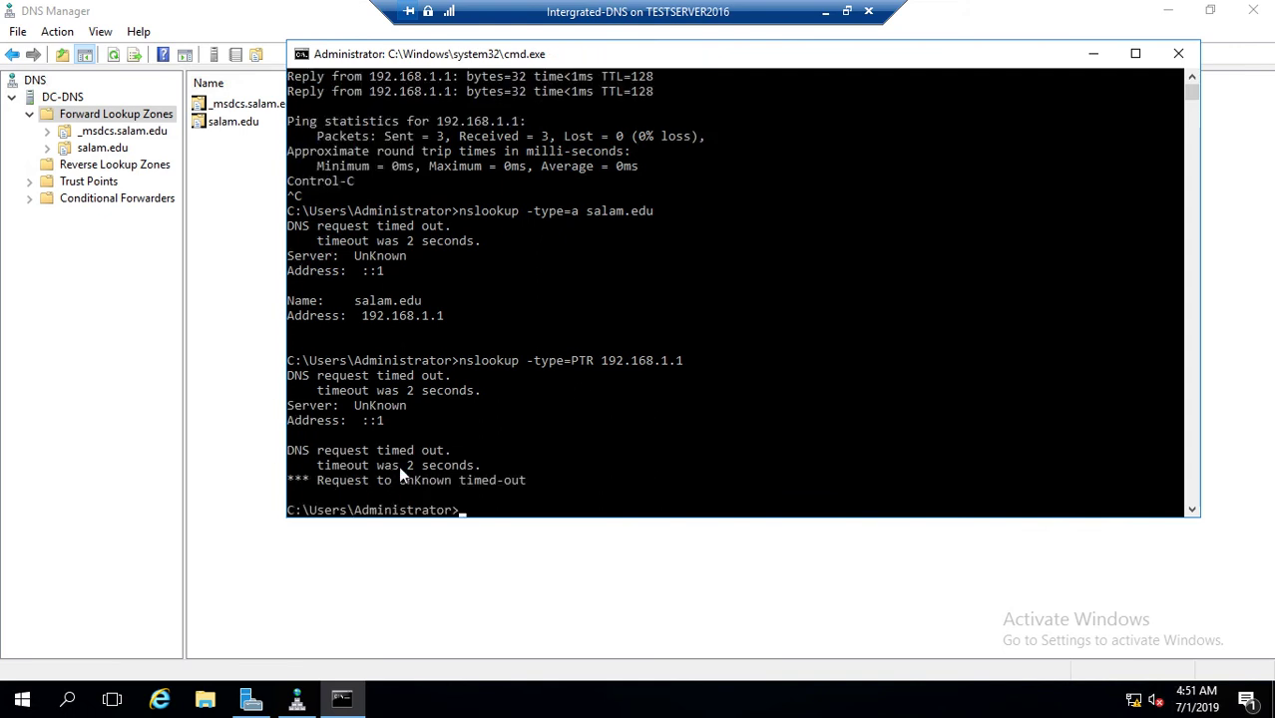
pyautogui.moveTo(319, 466); pyautogui.dragTo(474, 466)
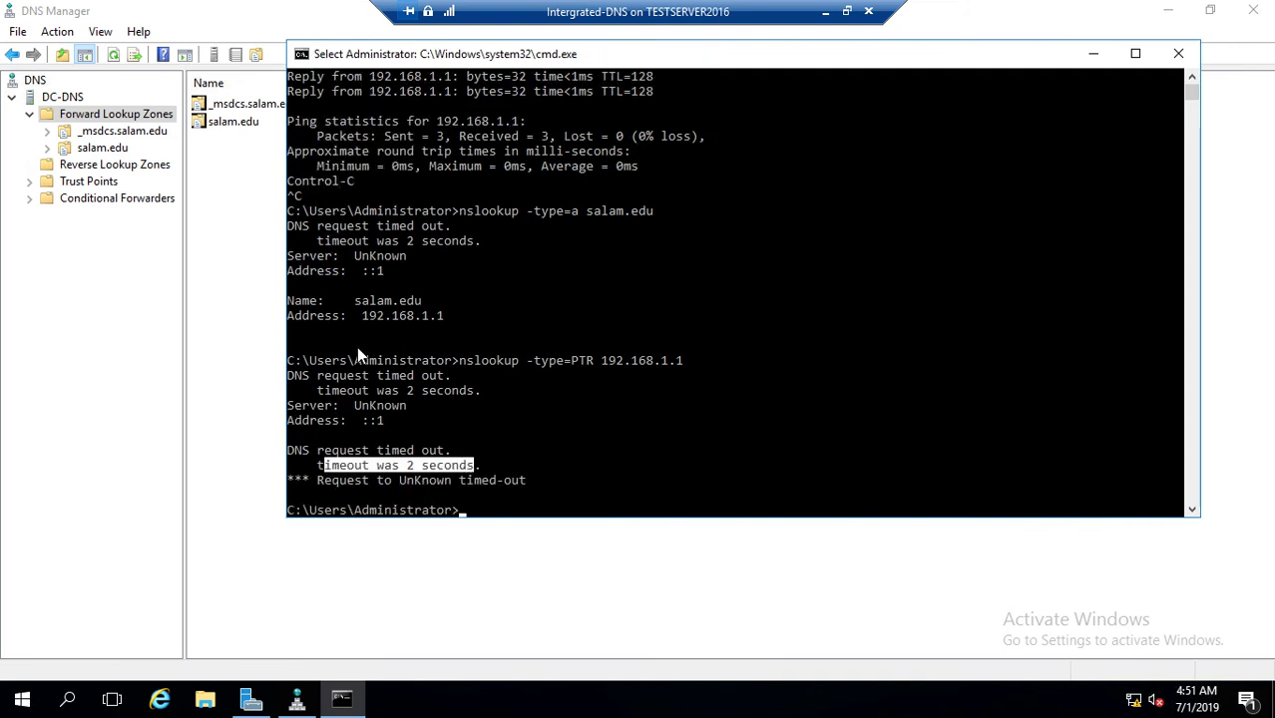
pyautogui.moveTo(609, 365)
pyautogui.mouseDown()
pyautogui.moveTo(684, 363)
pyautogui.moveTo(611, 362)
pyautogui.mouseUp()
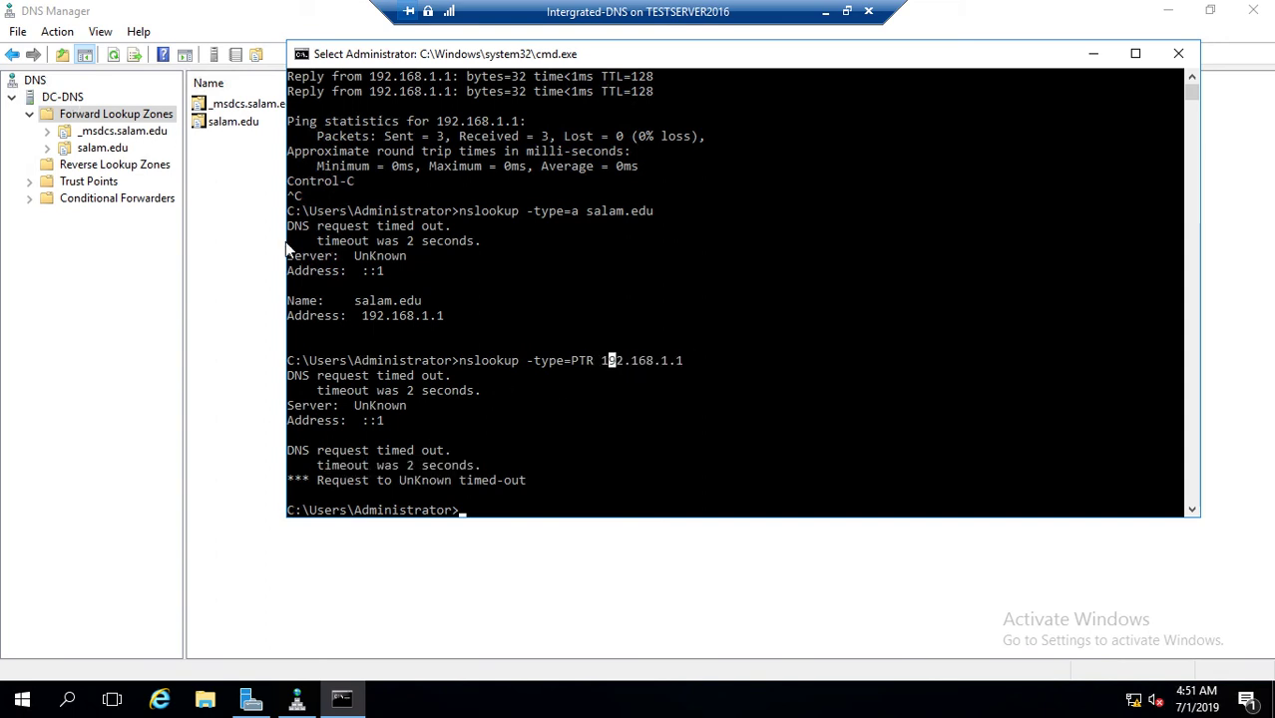
pyautogui.moveTo(588, 212); pyautogui.dragTo(649, 214)
pyautogui.moveTo(595, 361); pyautogui.dragTo(662, 365)
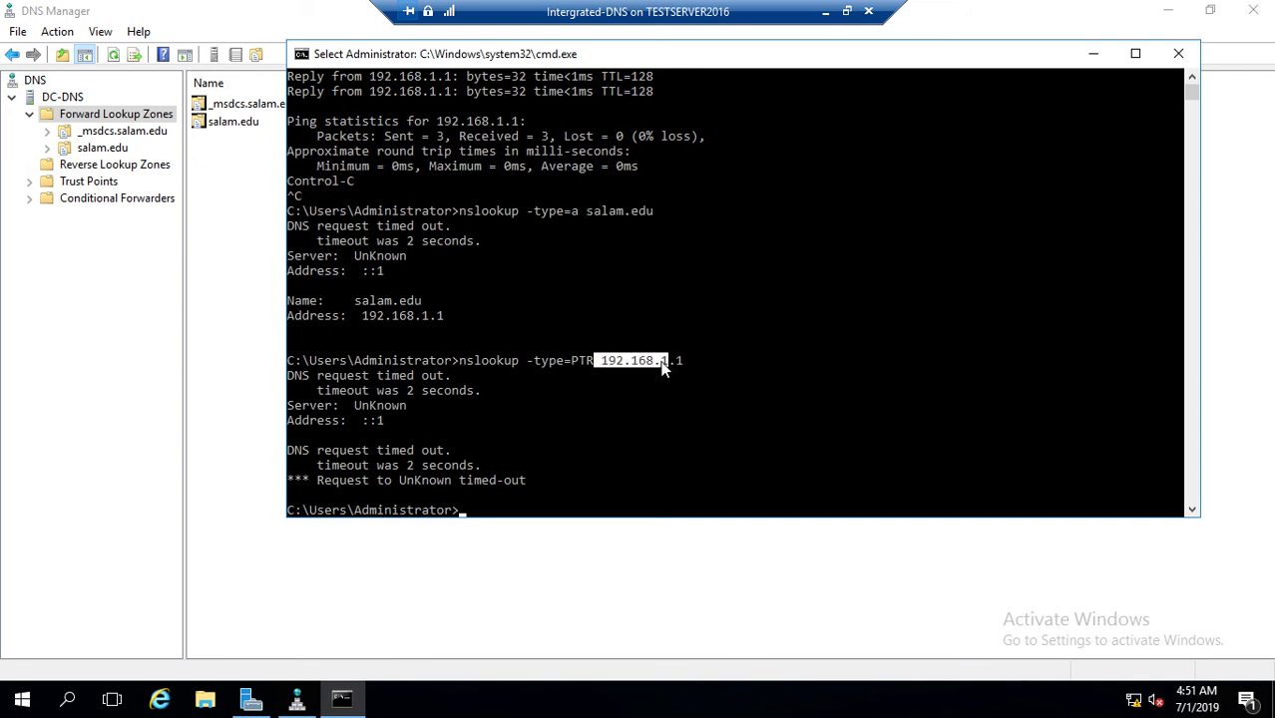